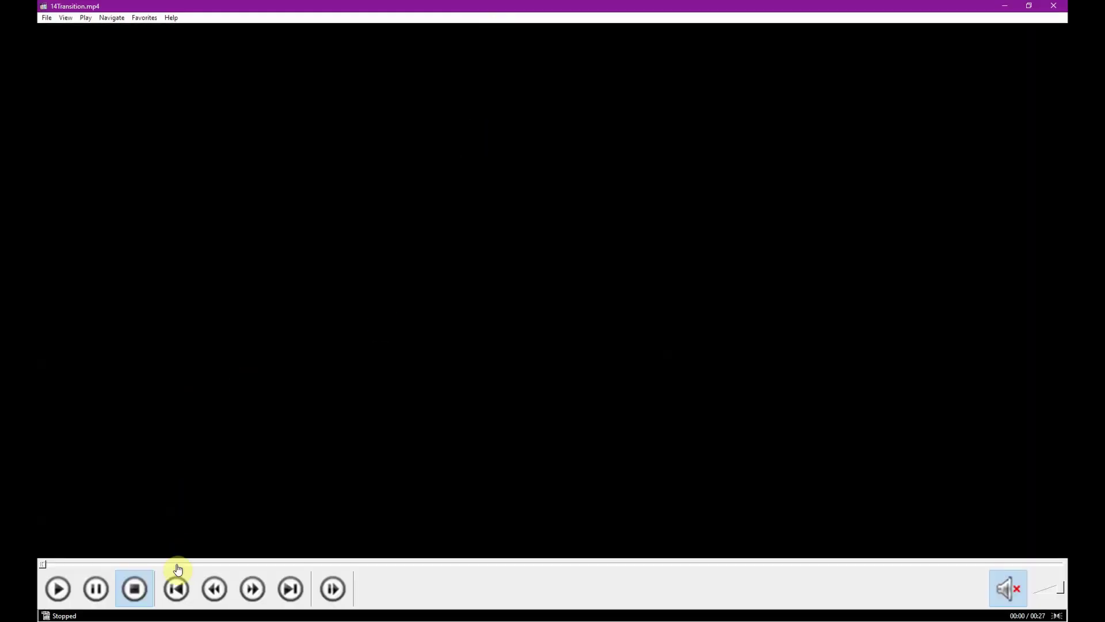
Start the 14Transition.mp4 demo playing from the beginning in Media Player Classic
{"action": "left_click", "coordinate": [57, 588]}
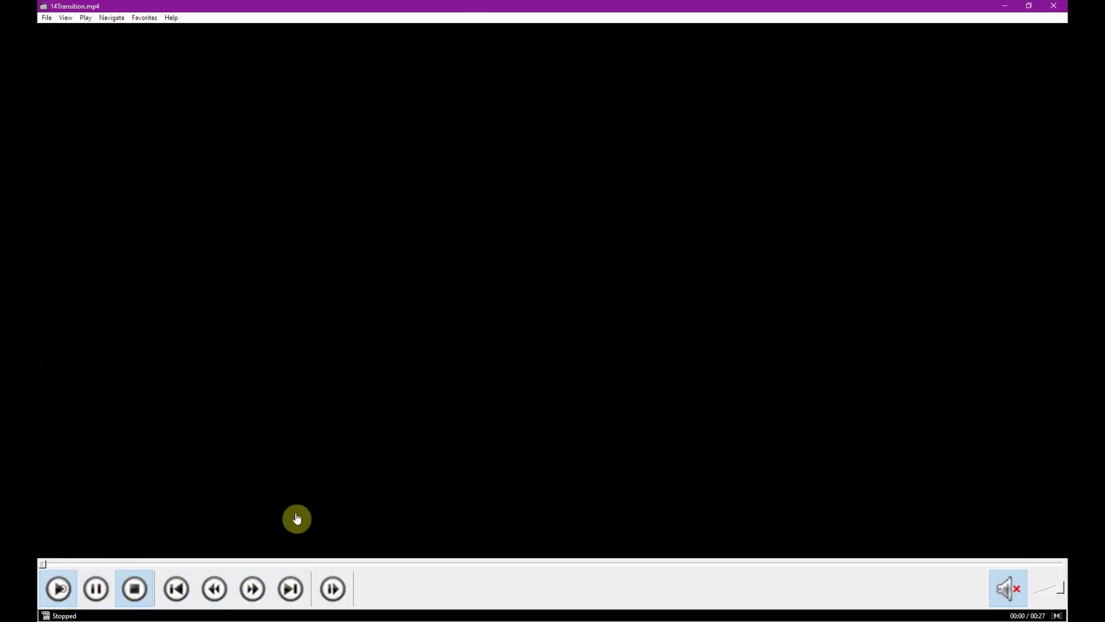
{"action": "left_click", "coordinate": [297, 518]}
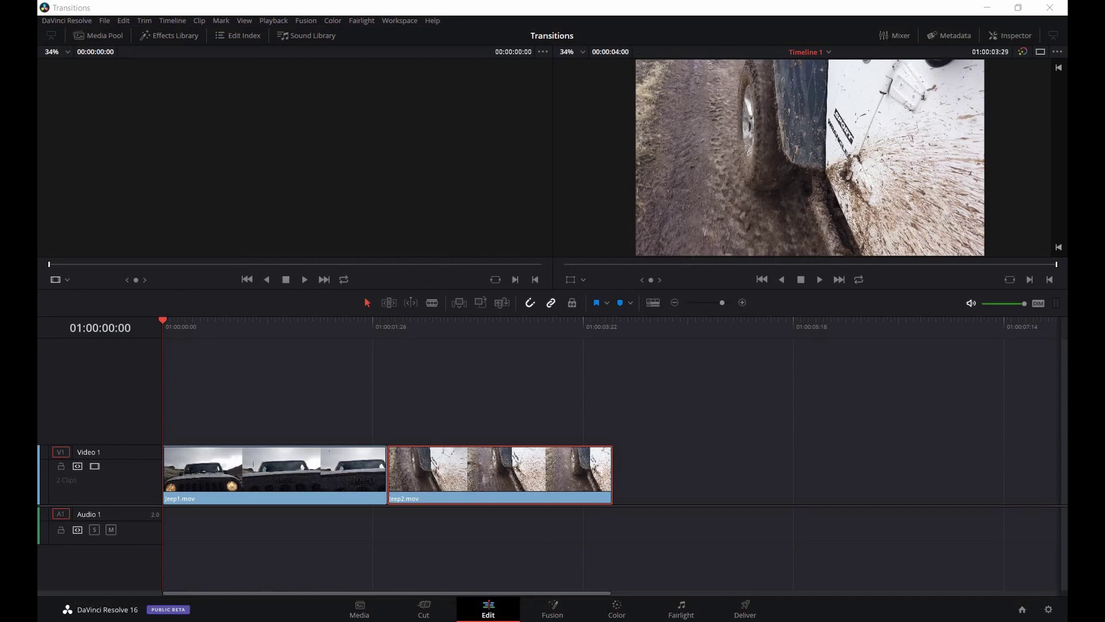
In Resolve, find the jeep1/jeep2 edit point and trim the last frames off jeep1.mov
{"action": "left_click", "coordinate": [328, 438]}
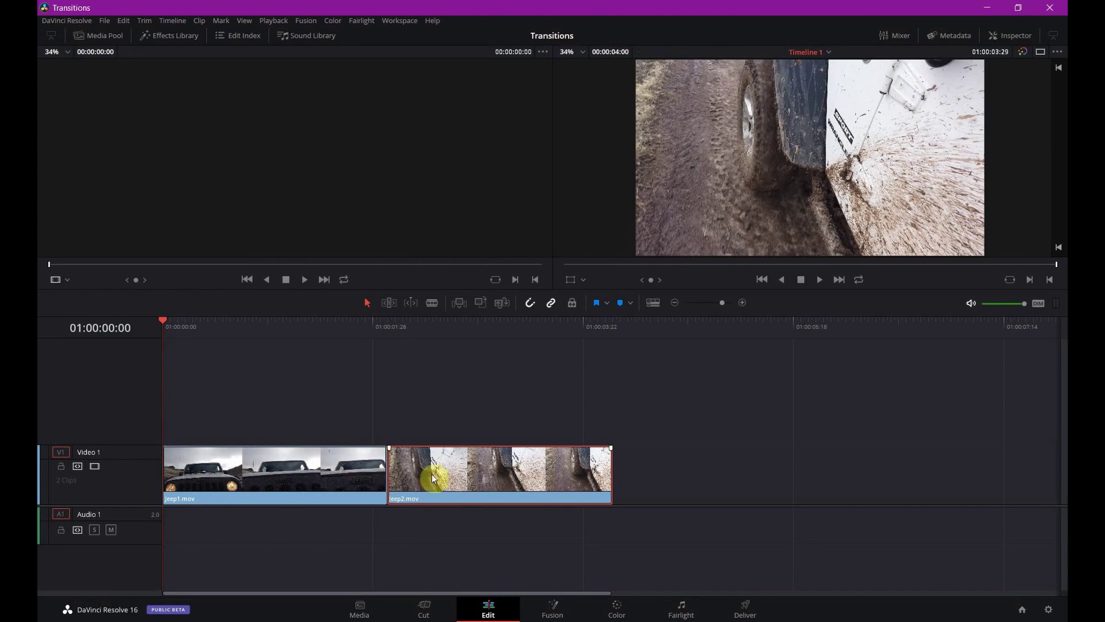
{"action": "left_click", "coordinate": [386, 326]}
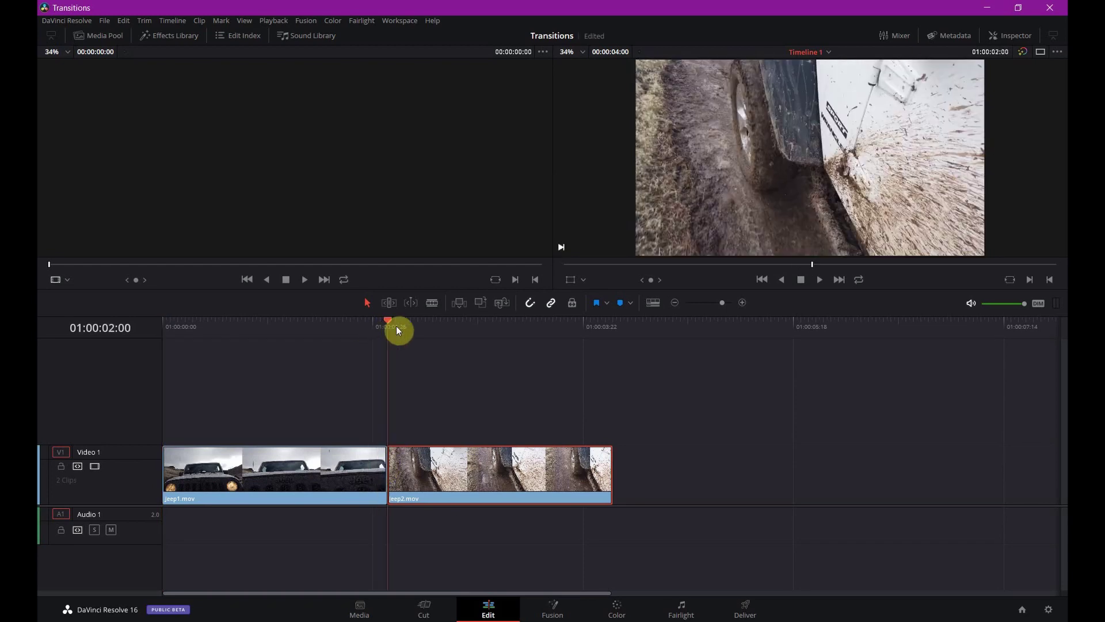
{"action": "left_click_drag", "start_coordinate": [396, 329], "coordinate": [395, 331]}
{"action": "key", "text": "Left"}
{"action": "key", "text": "Left"}
{"action": "key", "text": "Left"}
{"action": "key", "text": "Left"}
{"action": "key", "text": "Left"}
{"action": "key", "text": "Left"}
{"action": "key", "text": "Left"}
{"action": "key", "text": "Right"}
{"action": "key", "text": "Right"}
{"action": "key", "text": "Right"}
{"action": "key", "text": "Left"}
{"action": "key", "text": "Left"}
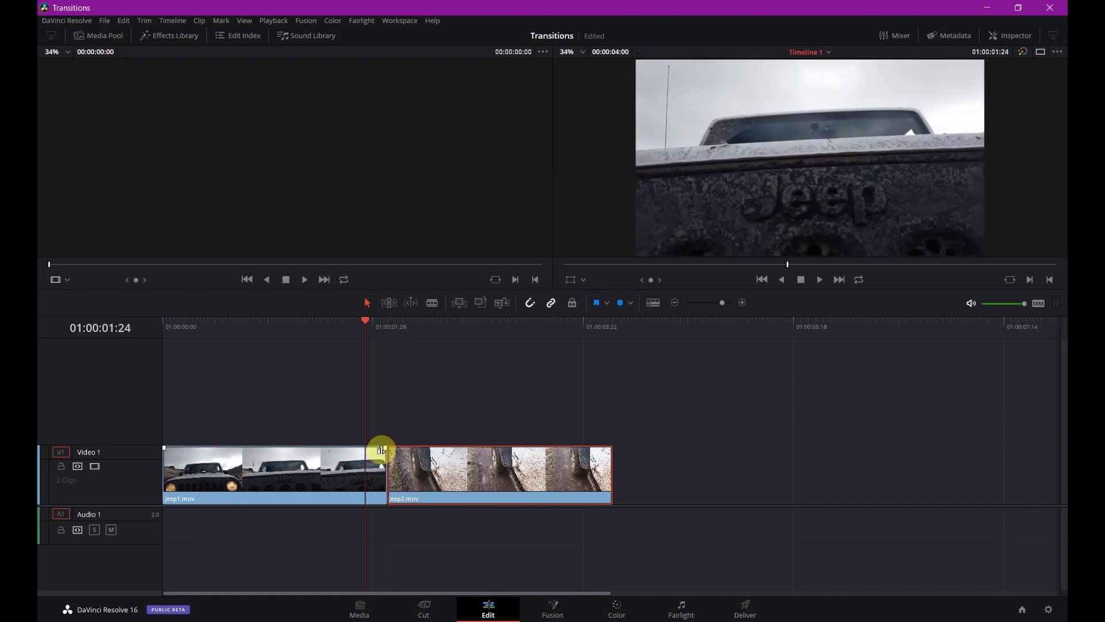
{"action": "key", "text": "Left"}
{"action": "key", "text": "Left"}
{"action": "key", "text": "Left"}
{"action": "key", "text": "Left"}
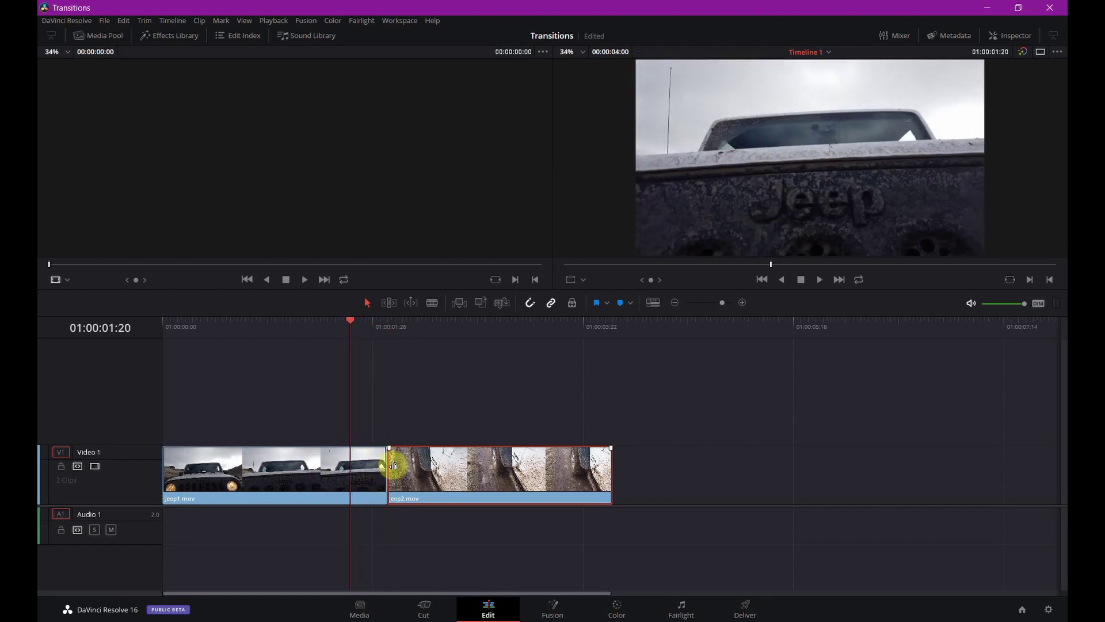
{"action": "left_click_drag", "start_coordinate": [386, 464], "coordinate": [348, 464]}
Trim the start of jeep2.mov and slide it left against jeep1.mov so no gap remains
{"action": "key", "text": "Down"}
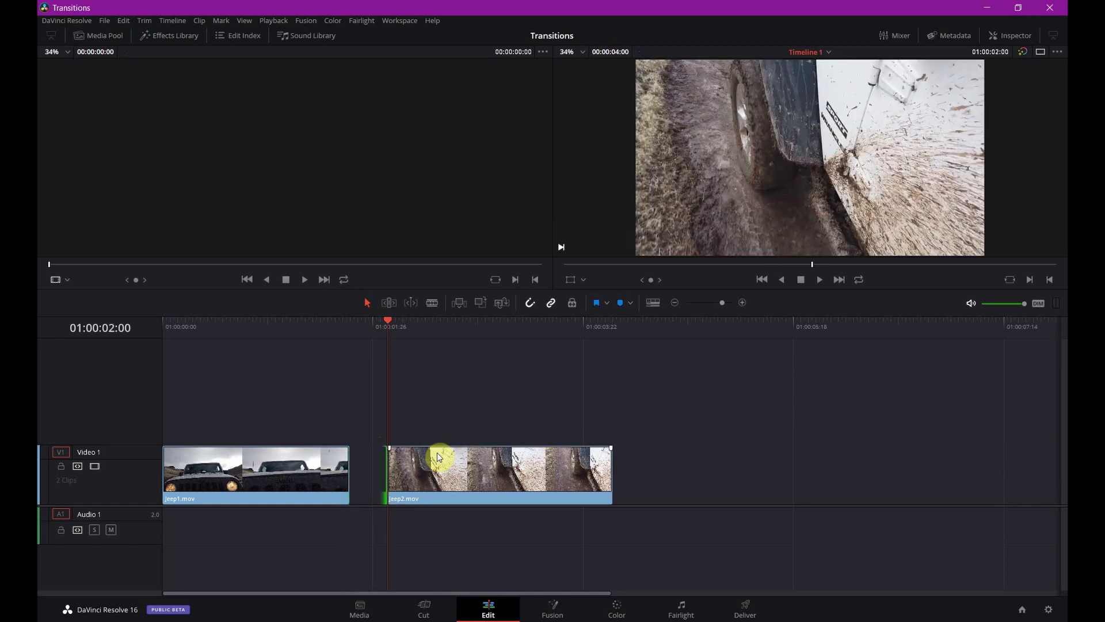
{"action": "key", "text": "space"}
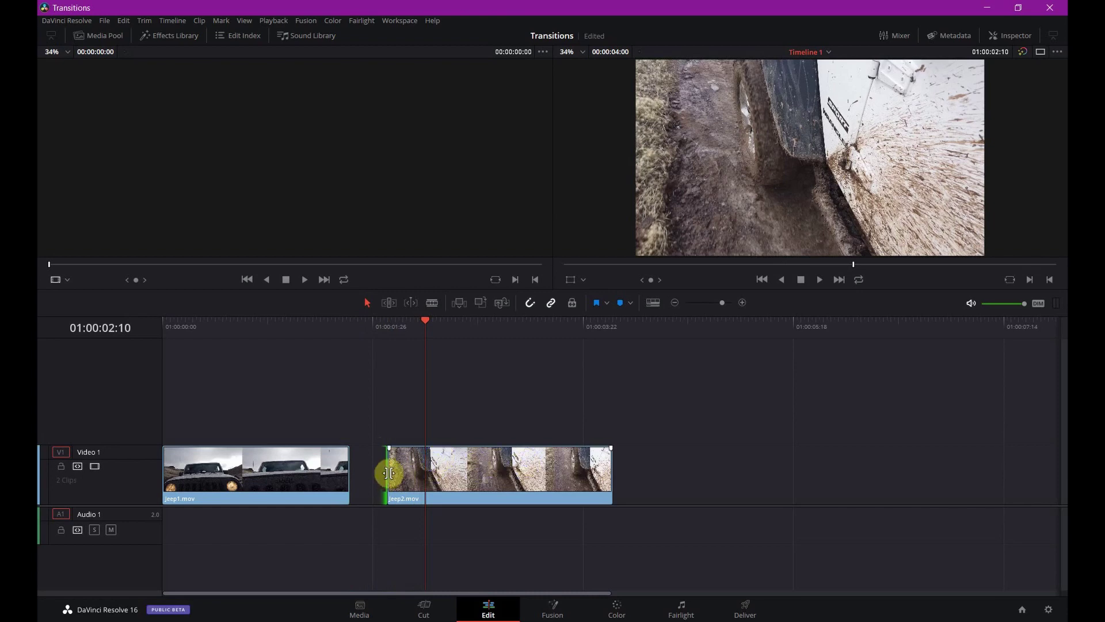
{"action": "mouse_move", "coordinate": [394, 468]}
{"action": "left_mouse_down"}
{"action": "mouse_move", "coordinate": [427, 465]}
{"action": "mouse_move", "coordinate": [374, 468]}
{"action": "left_mouse_up"}
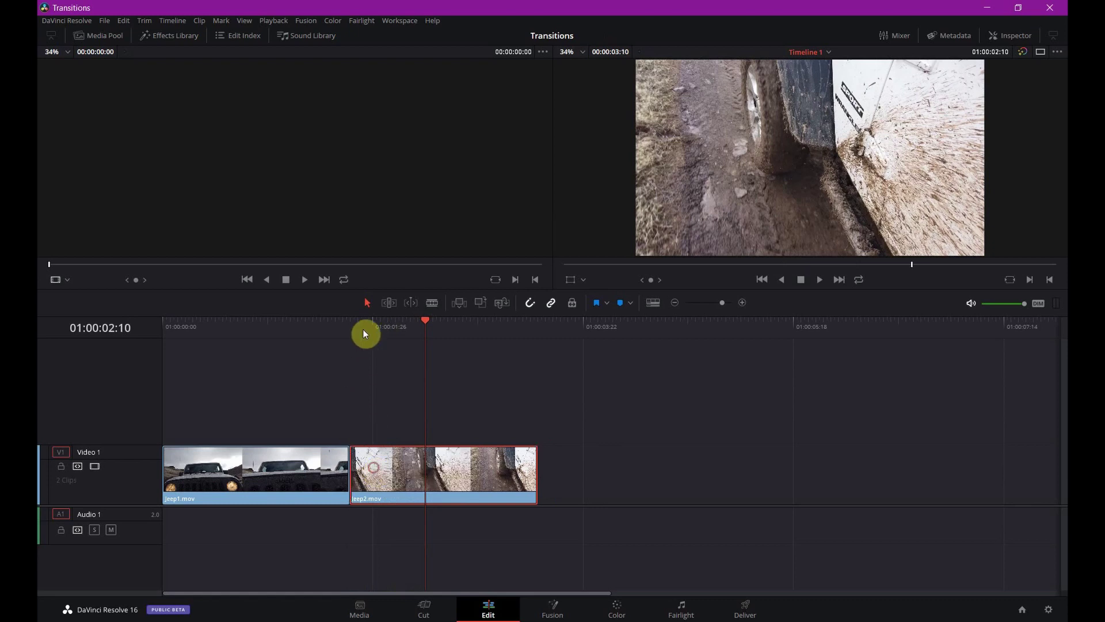
Check the junction, then blade jeep2.mov just after its start at 01:00:02:00
{"action": "left_click_drag", "start_coordinate": [360, 323], "coordinate": [353, 323]}
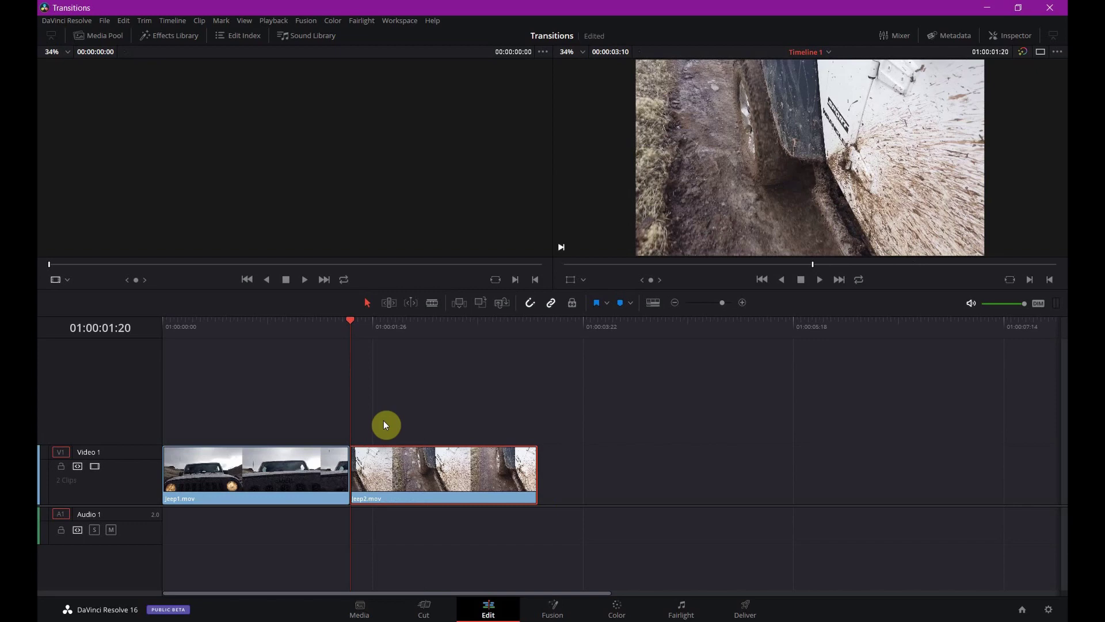
{"action": "key", "text": "space"}
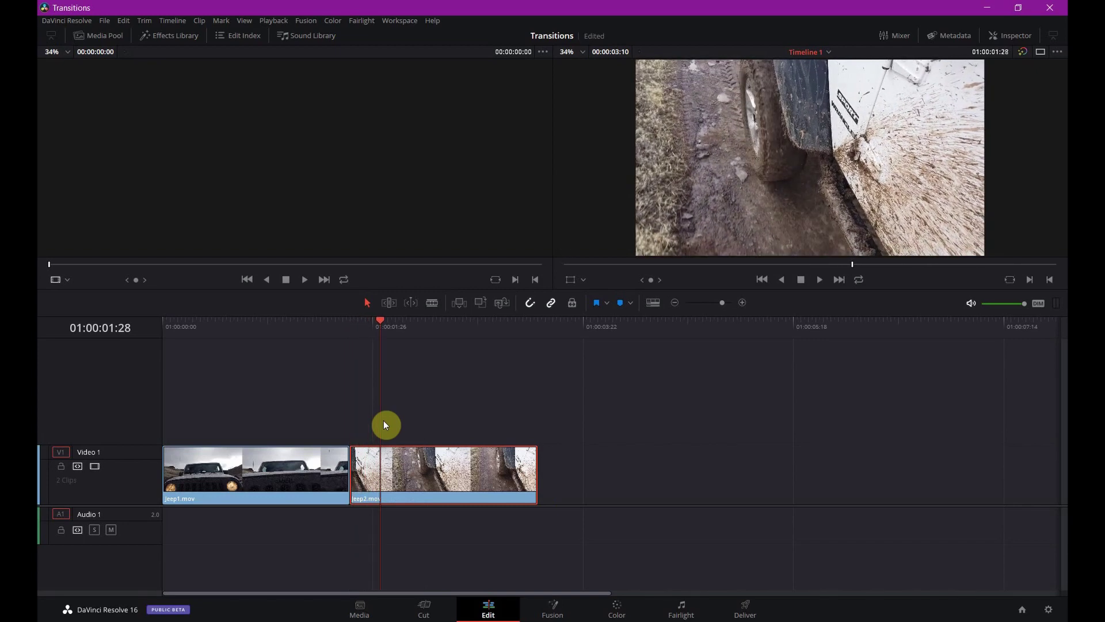
{"action": "key", "text": "b"}
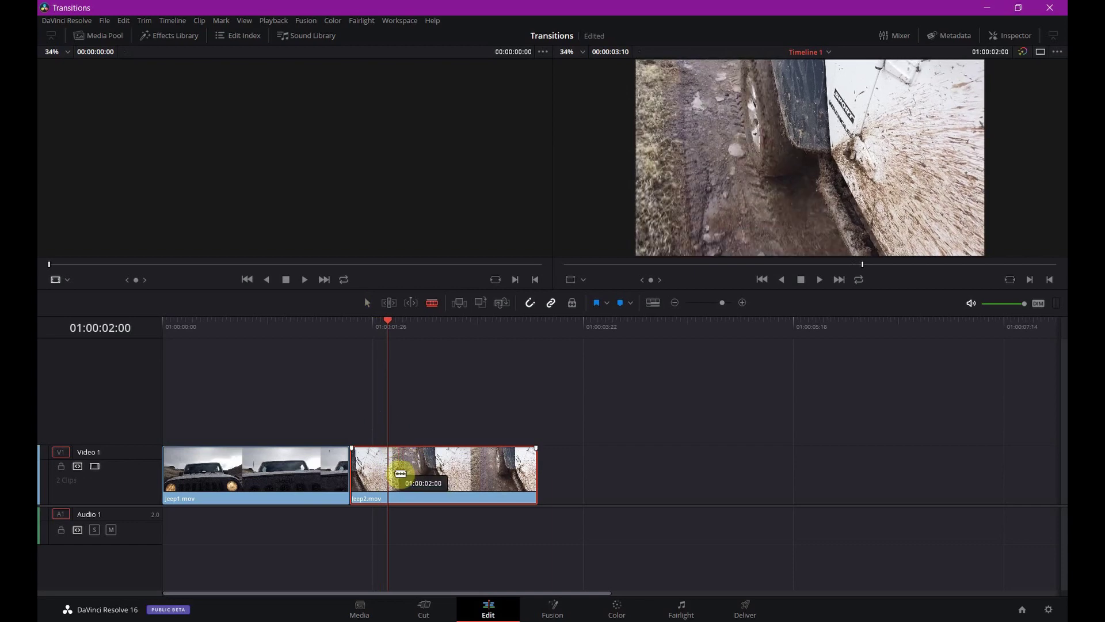
{"action": "left_click", "coordinate": [390, 461]}
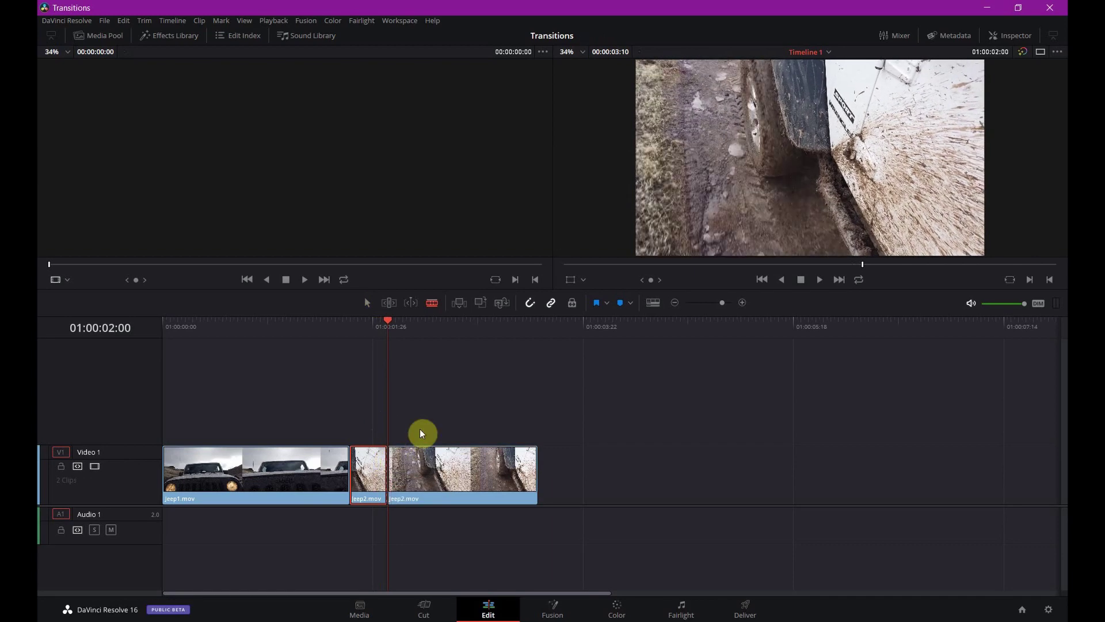
Blade jeep1.mov at 01:00:01:10 and return to the selection tool
{"action": "key", "text": "Home"}
{"action": "key", "text": "Down"}
{"action": "key", "text": "Left"}
{"action": "key", "text": "Left"}
{"action": "key", "text": "Left"}
{"action": "key", "text": "Left"}
{"action": "key", "text": "Left"}
{"action": "key", "text": "Left"}
{"action": "key", "text": "Left"}
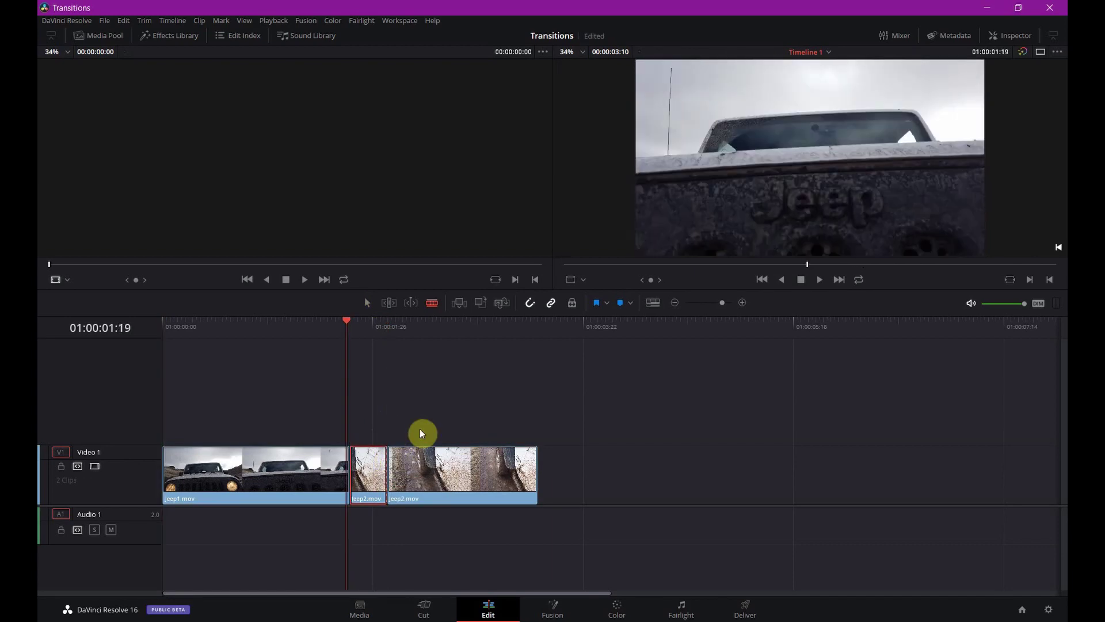
{"action": "key", "text": "Left"}
{"action": "key", "text": "Left"}
{"action": "key", "text": "Left"}
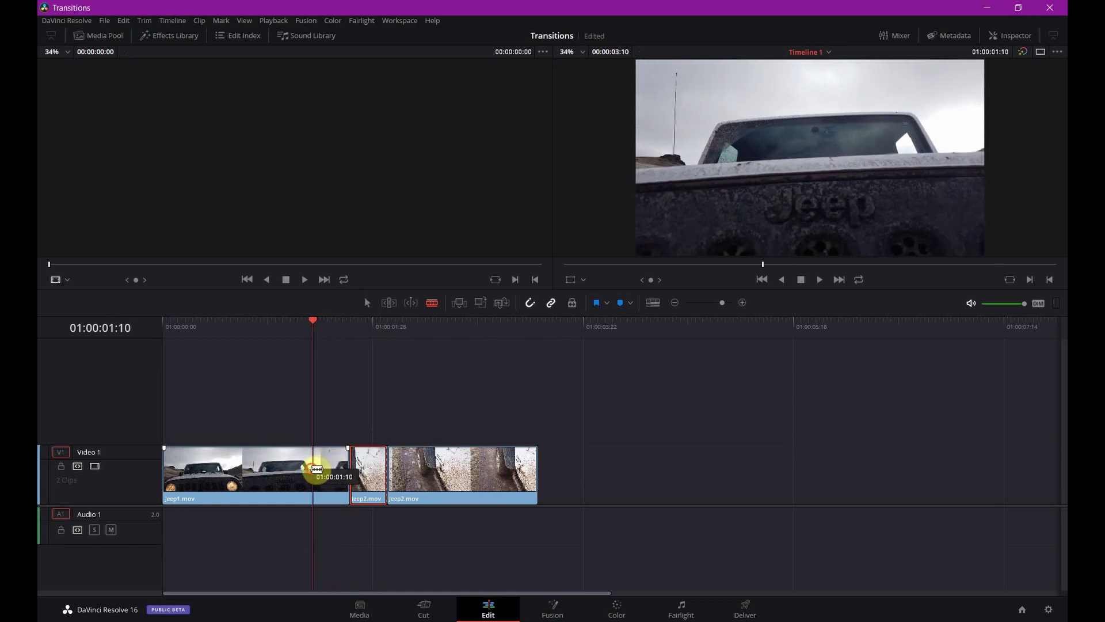
{"action": "left_click", "coordinate": [314, 468]}
{"action": "key", "text": "a"}
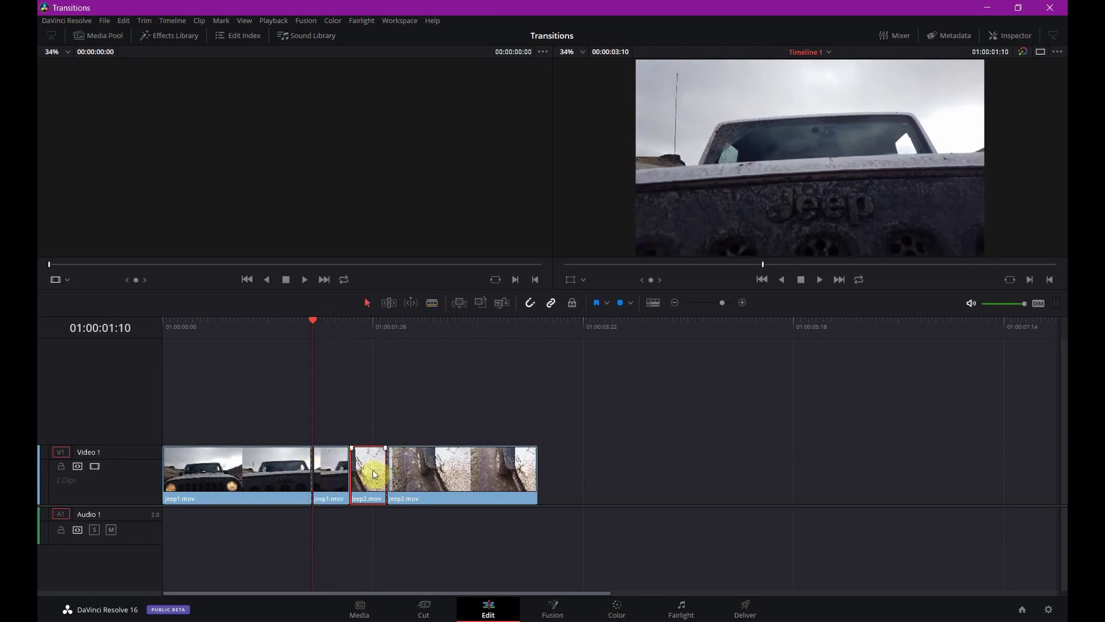
Stack the short jeep2 piece on Video 2 over jeep1's tail and merge both into Fusion Clip 1
{"action": "mouse_move", "coordinate": [384, 476]}
{"action": "left_mouse_down"}
{"action": "mouse_move", "coordinate": [370, 473]}
{"action": "mouse_move", "coordinate": [370, 444]}
{"action": "mouse_move", "coordinate": [386, 470]}
{"action": "left_mouse_up"}
{"action": "left_click_drag", "start_coordinate": [354, 413], "coordinate": [315, 409]}
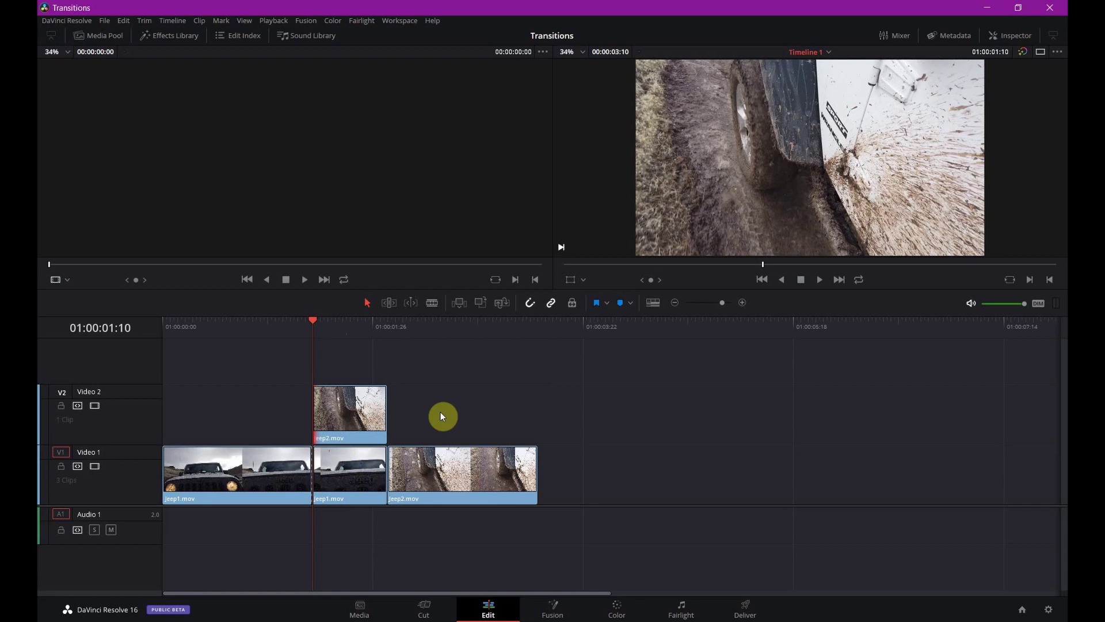
{"action": "left_click_drag", "start_coordinate": [367, 362], "coordinate": [353, 503]}
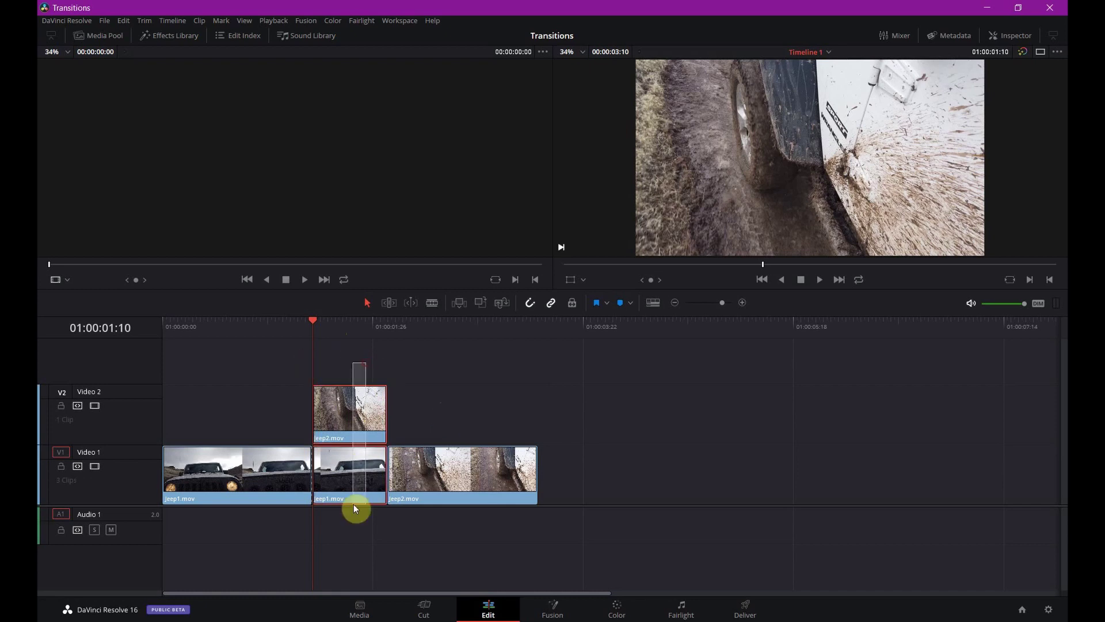
{"action": "right_click", "coordinate": [353, 418]}
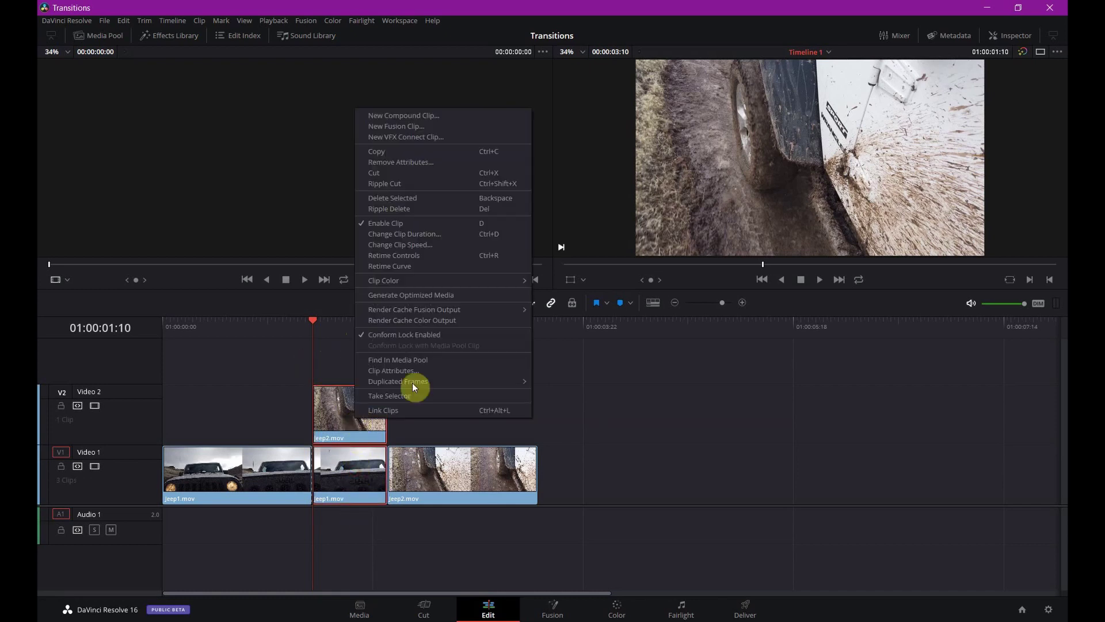
{"action": "left_click", "coordinate": [457, 127]}
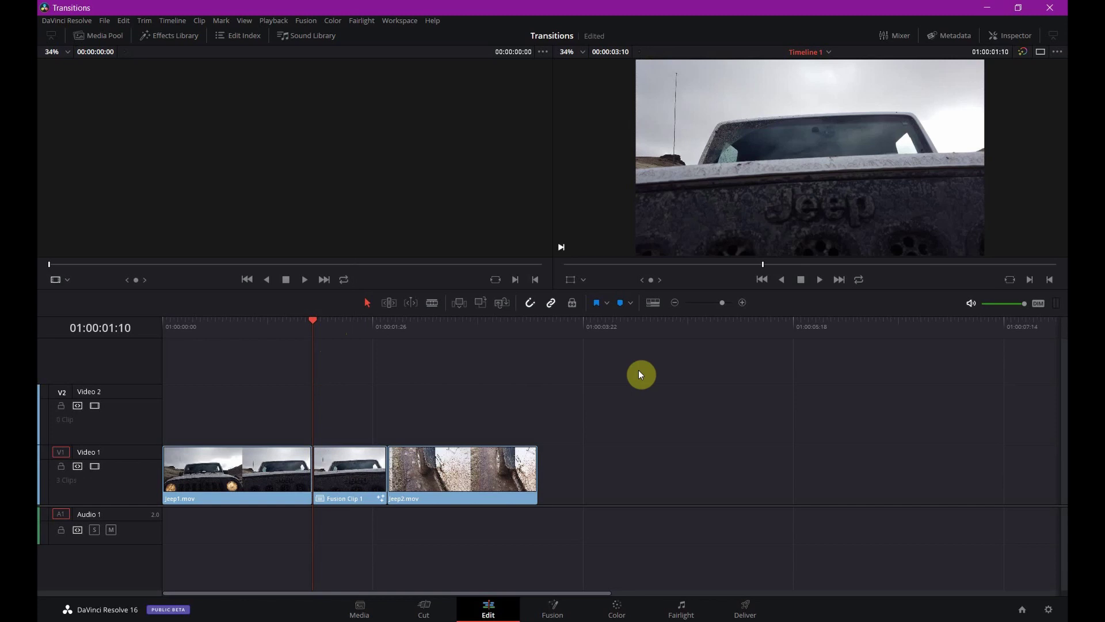
{"action": "left_click", "coordinate": [456, 474]}
{"action": "left_click", "coordinate": [459, 331]}
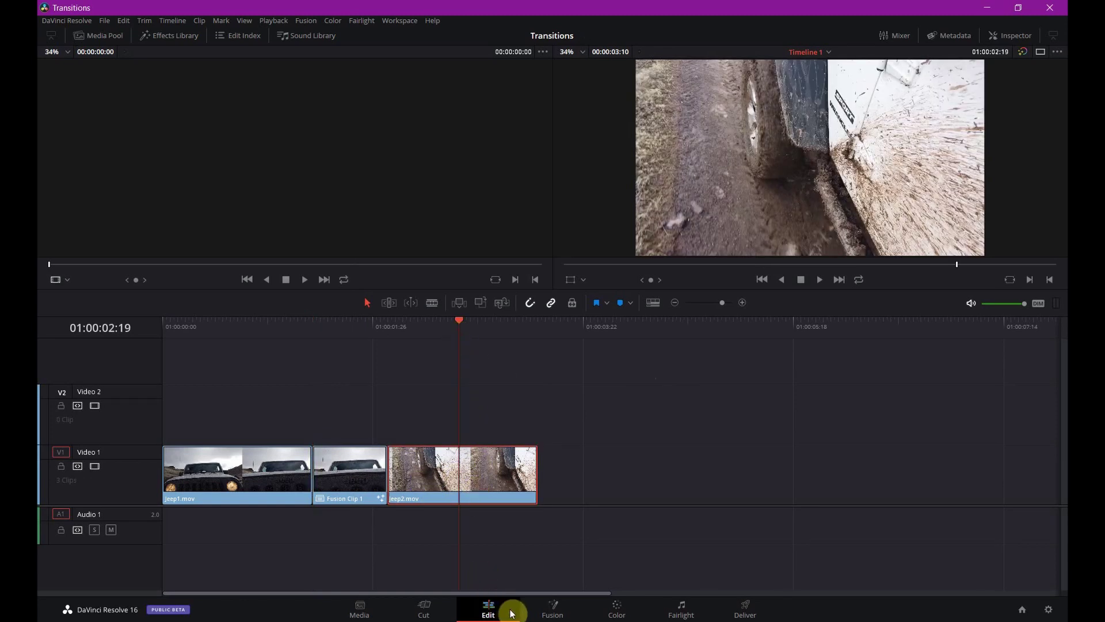
On the Fusion page, select clip 02 to show its MediaIn1, MediaIn2, Merge1 and MediaOut1 nodes
{"action": "left_click", "coordinate": [541, 611]}
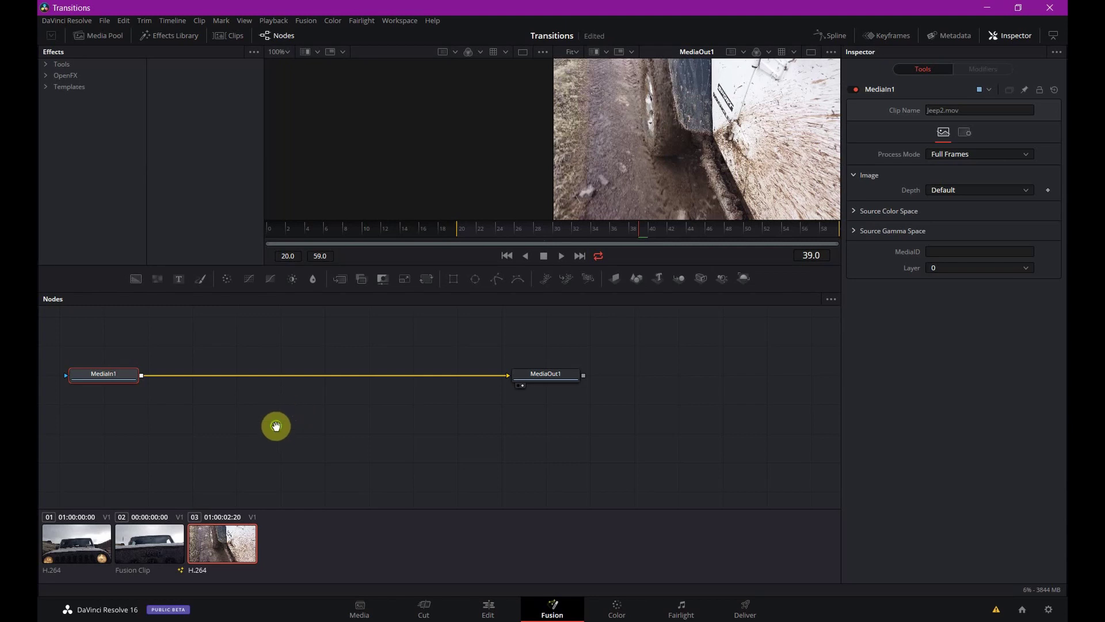
{"action": "left_click_drag", "start_coordinate": [275, 425], "coordinate": [402, 446]}
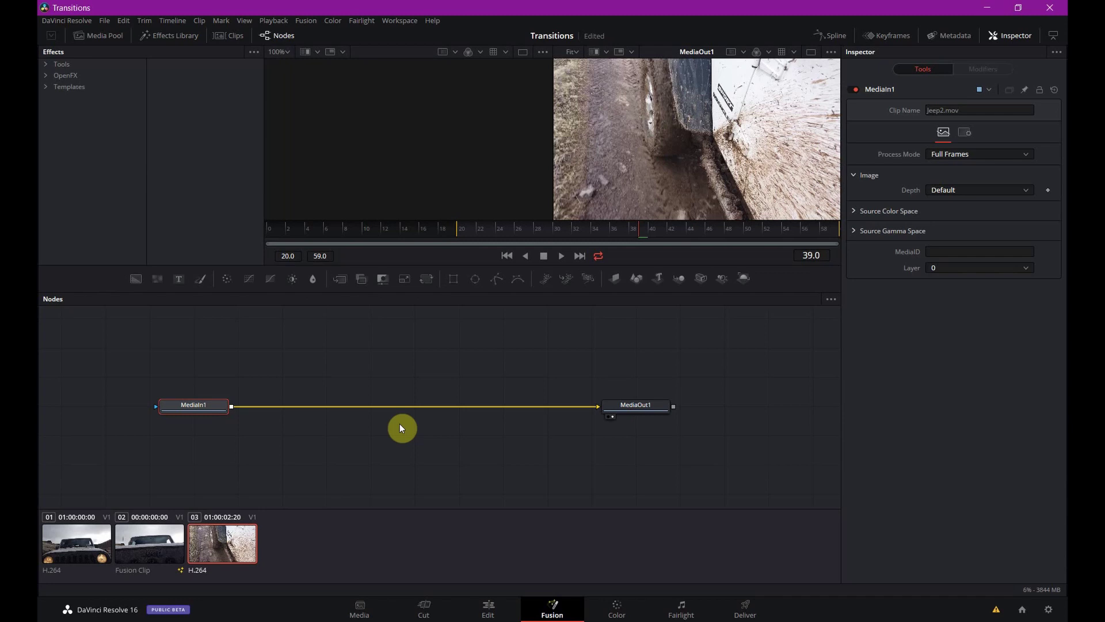
{"action": "left_click", "coordinate": [146, 541]}
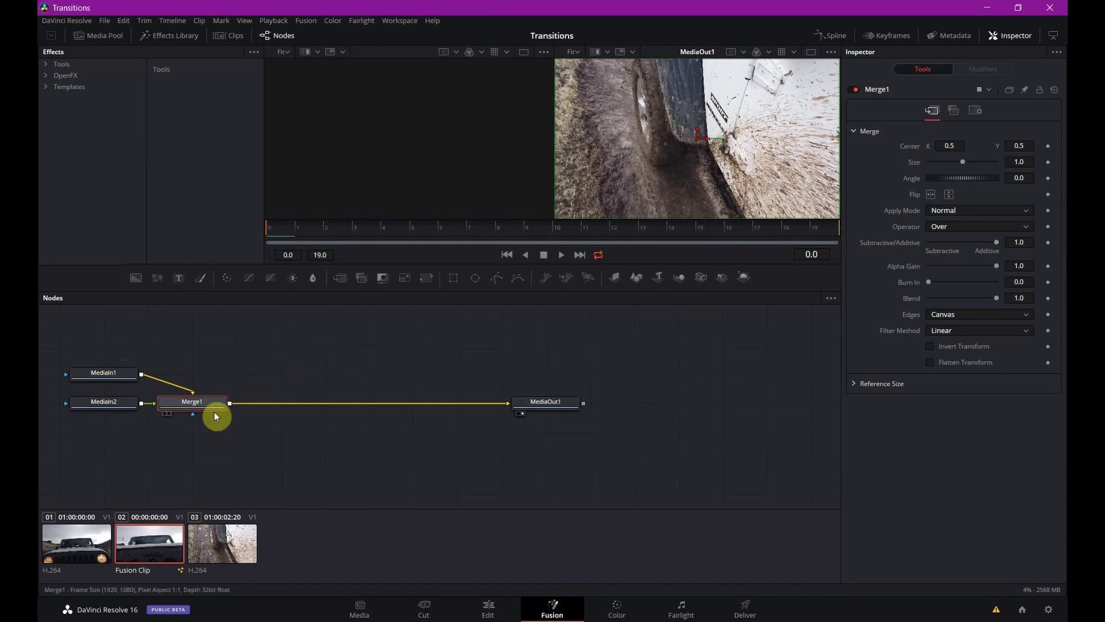
Rearrange the nodes with MediaIn2 on top and MediaIn1 level with Merge1
{"action": "left_click_drag", "start_coordinate": [205, 411], "coordinate": [349, 407]}
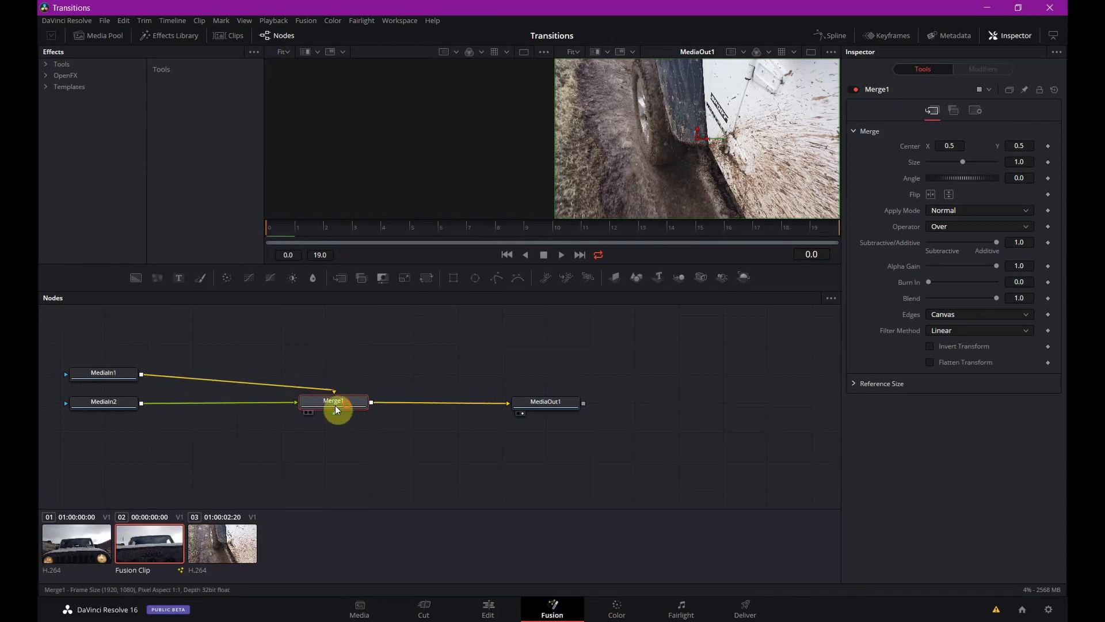
{"action": "left_click", "coordinate": [115, 374]}
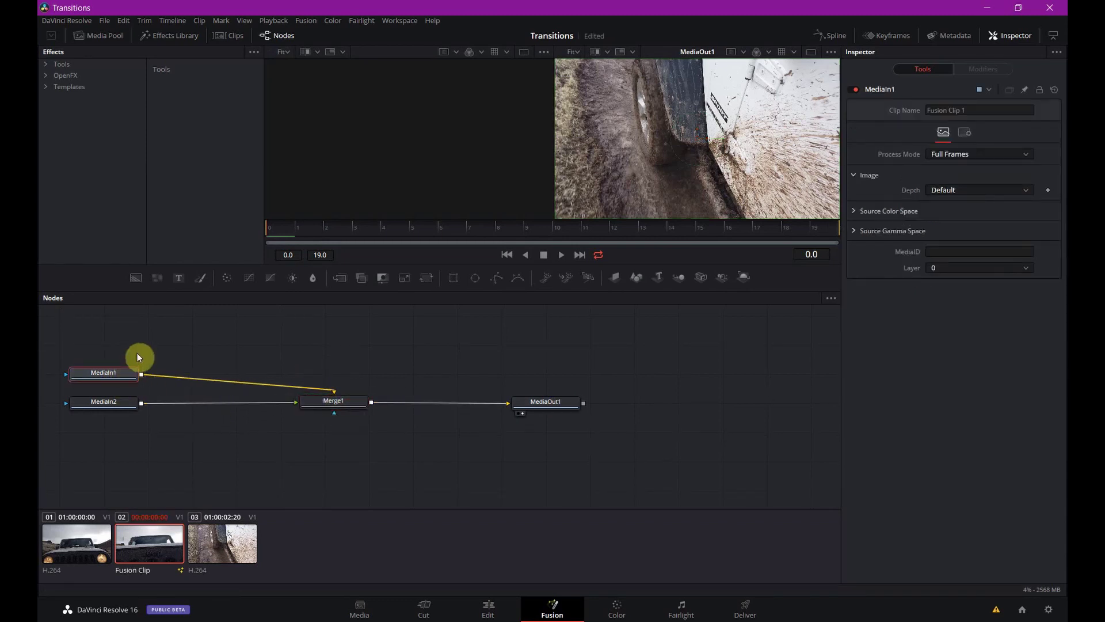
{"action": "mouse_move", "coordinate": [126, 379]}
{"action": "left_click_drag", "start_coordinate": [128, 376], "coordinate": [189, 430]}
{"action": "left_click_drag", "start_coordinate": [100, 401], "coordinate": [163, 370]}
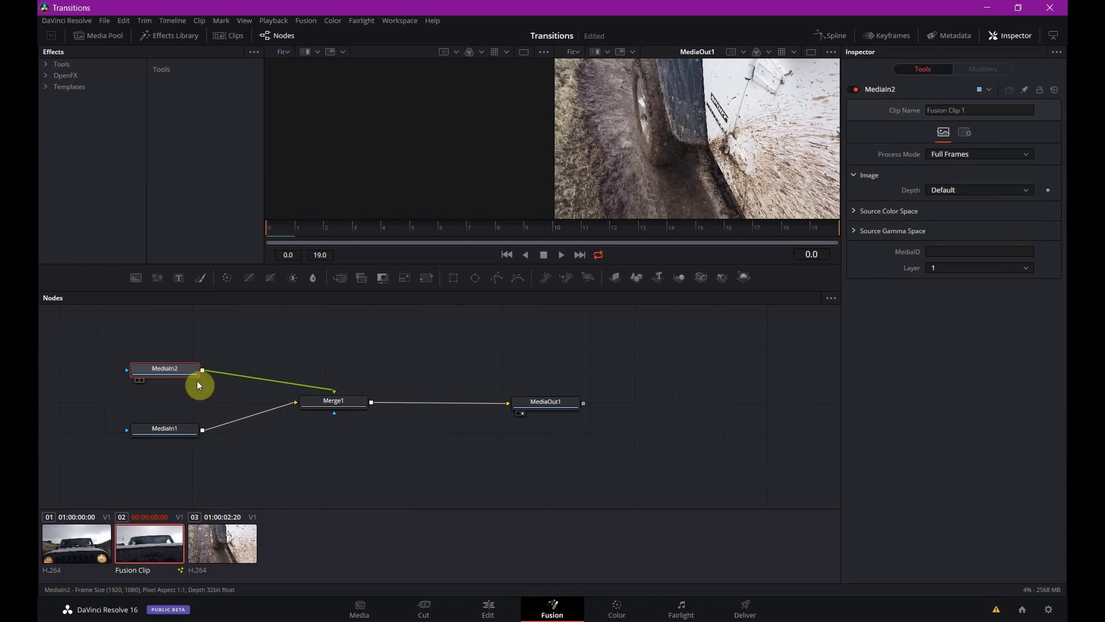
{"action": "left_click_drag", "start_coordinate": [180, 431], "coordinate": [178, 407]}
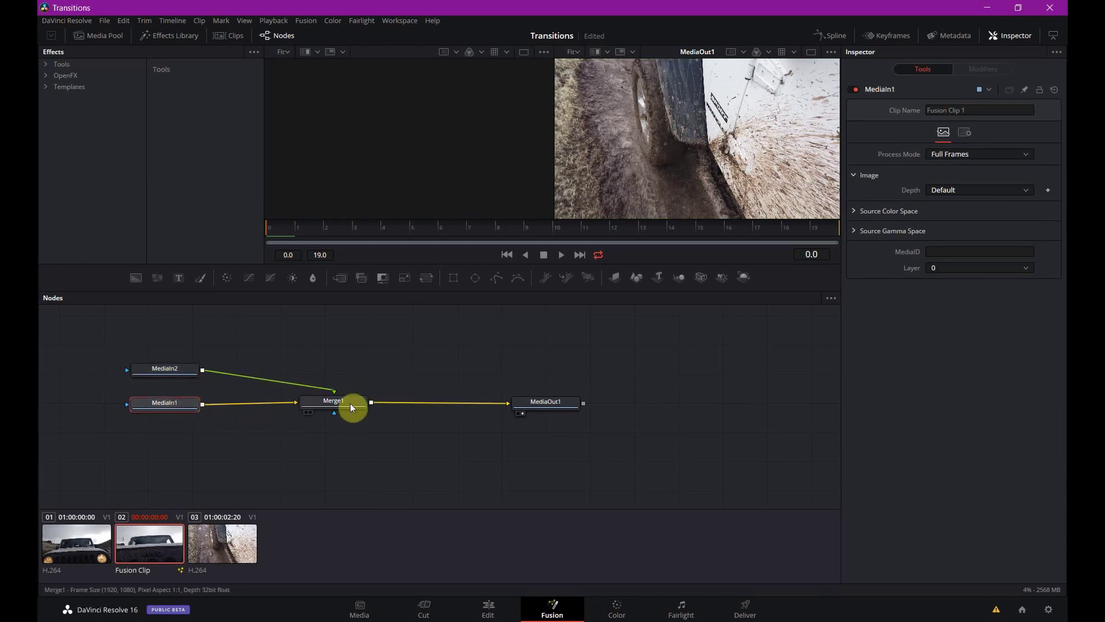
Insert a Transform1 node between Merge1 and MediaOut1
{"action": "mouse_move", "coordinate": [350, 403]}
{"action": "left_mouse_down"}
{"action": "mouse_move", "coordinate": [328, 402]}
{"action": "mouse_move", "coordinate": [334, 409]}
{"action": "left_mouse_up"}
{"action": "left_click", "coordinate": [334, 410]}
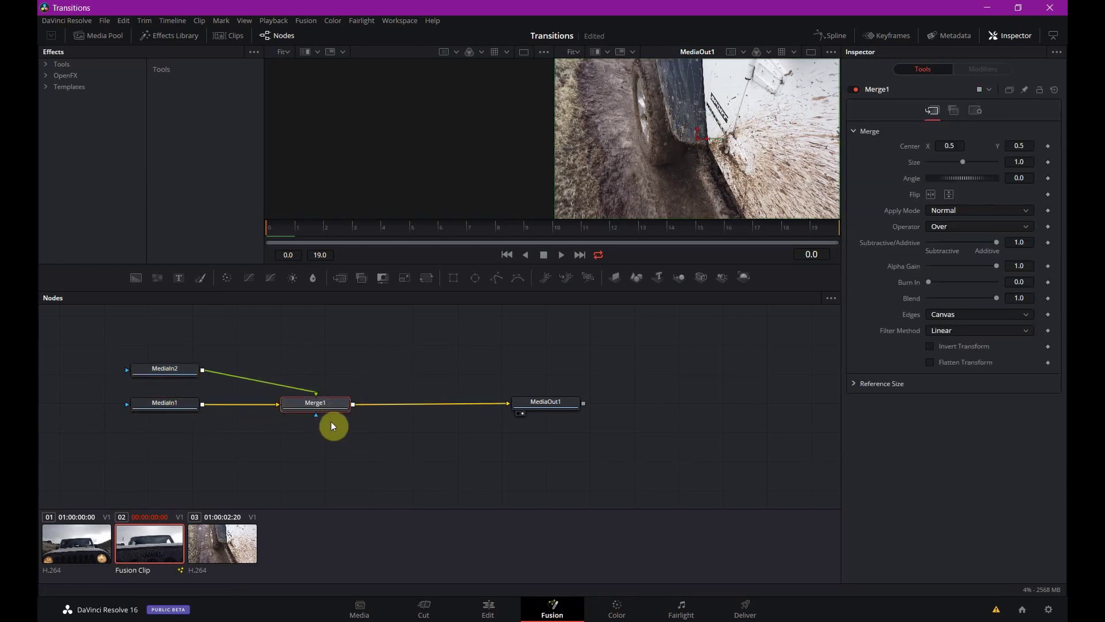
{"action": "left_click", "coordinate": [426, 279]}
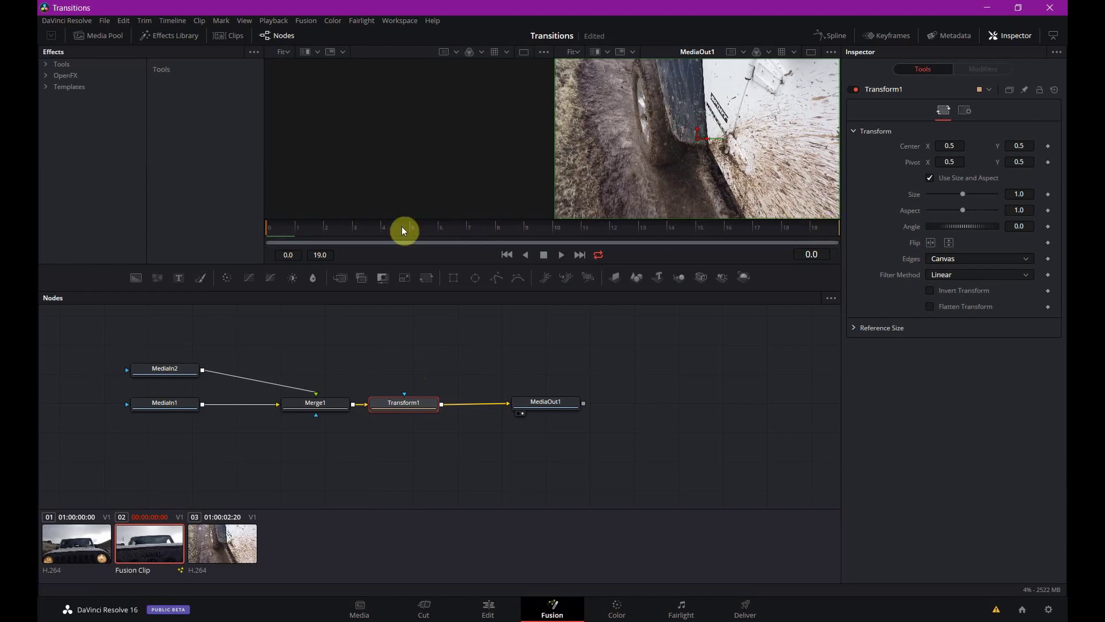
Keyframe Transform1 Size at 1.0 on the first frame and 8.0 at frame 18
{"action": "left_click_drag", "start_coordinate": [291, 223], "coordinate": [425, 229]}
{"action": "key", "text": "Home"}
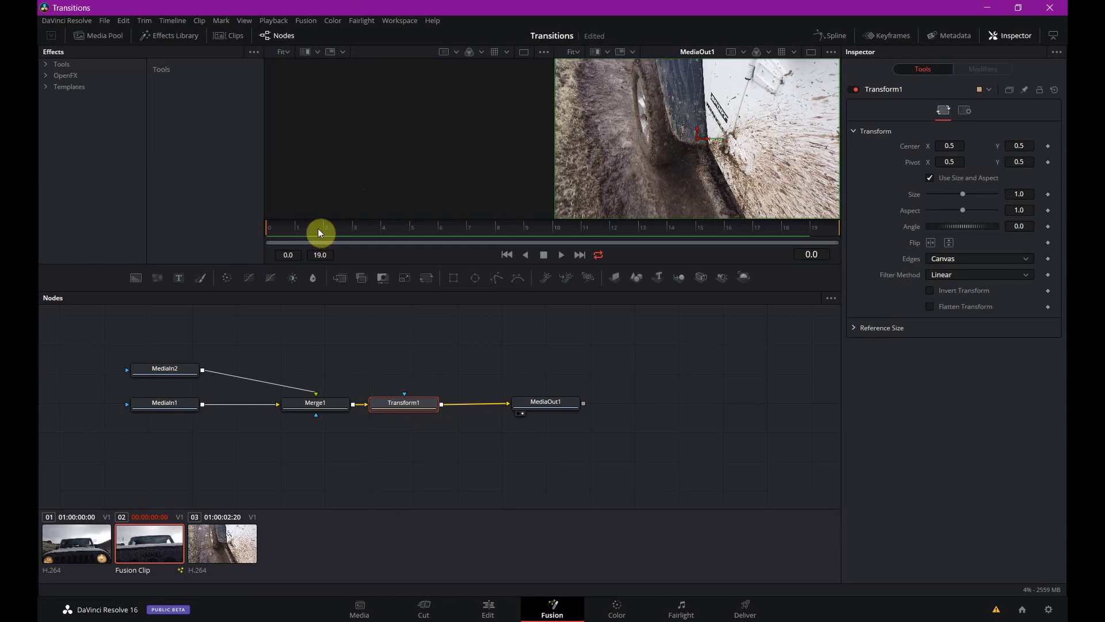
{"action": "left_click", "coordinate": [285, 228]}
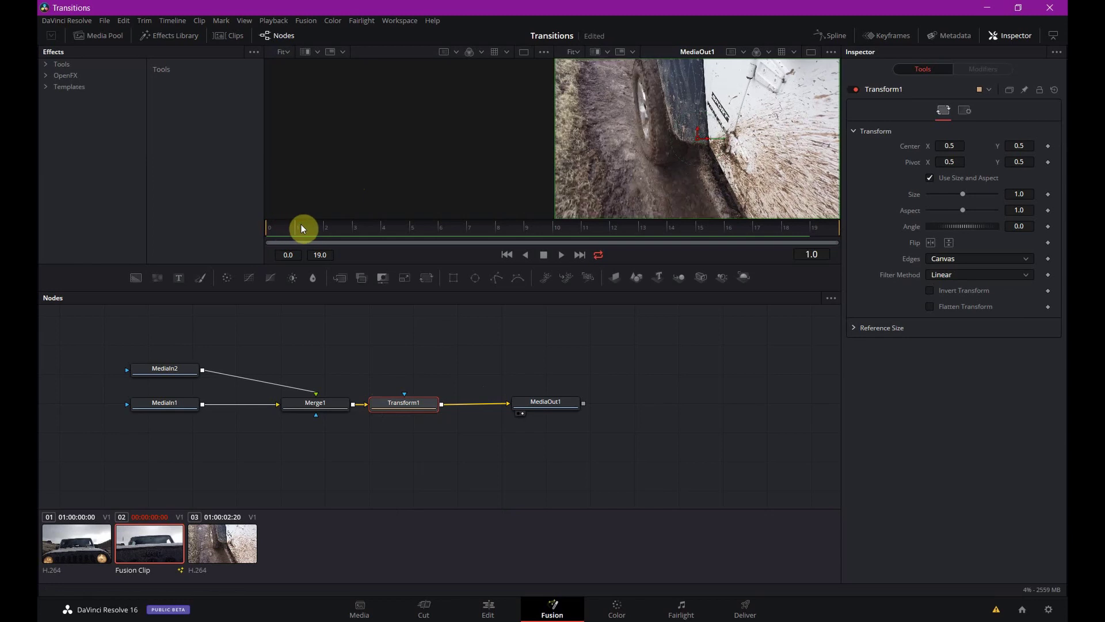
{"action": "left_click", "coordinate": [1048, 194]}
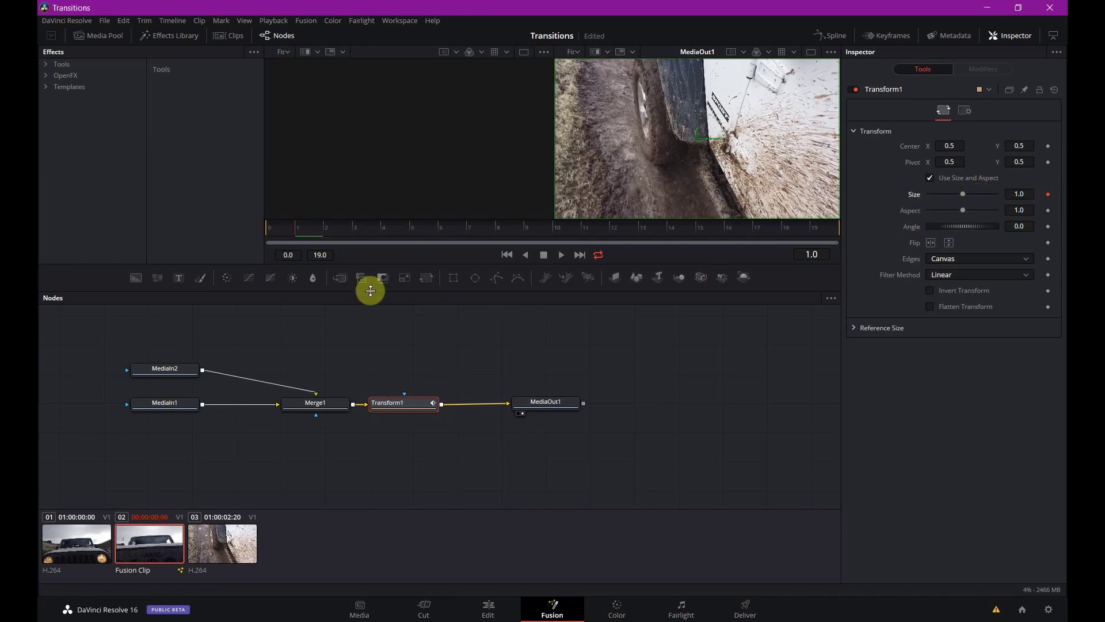
{"action": "left_click_drag", "start_coordinate": [384, 229], "coordinate": [787, 241]}
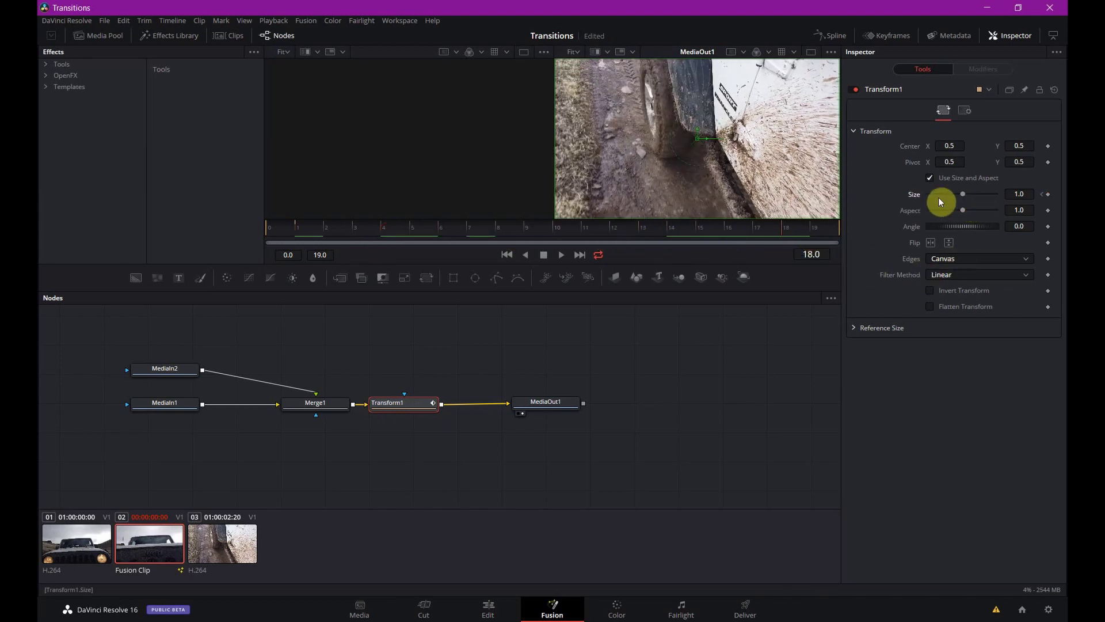
{"action": "left_click", "coordinate": [1019, 194]}
{"action": "type", "text": "8"}
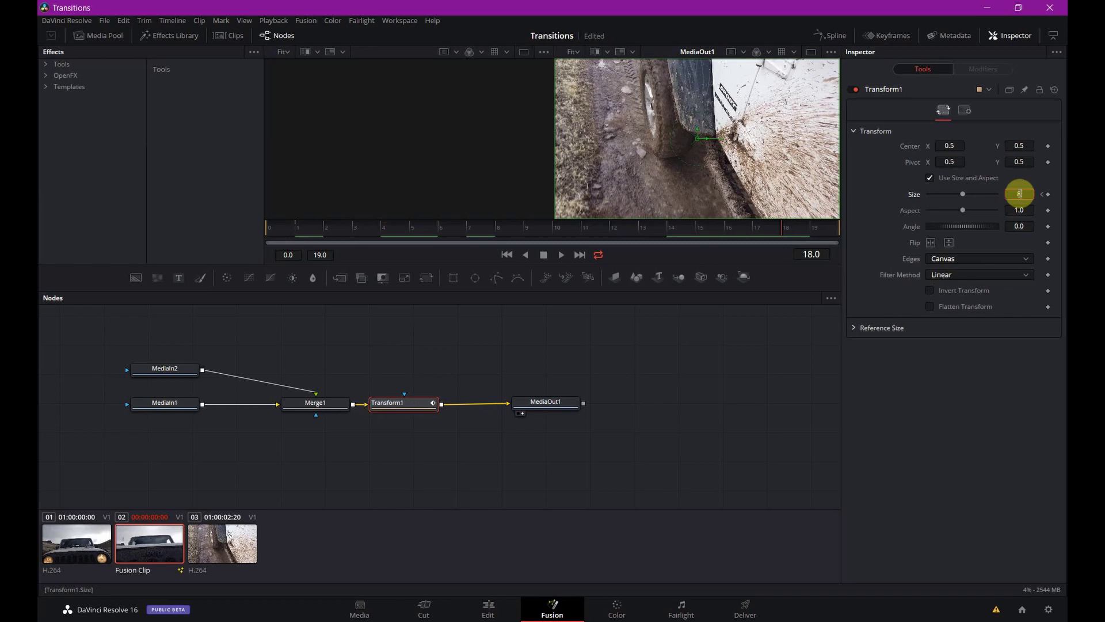
{"action": "key", "text": "Tab"}
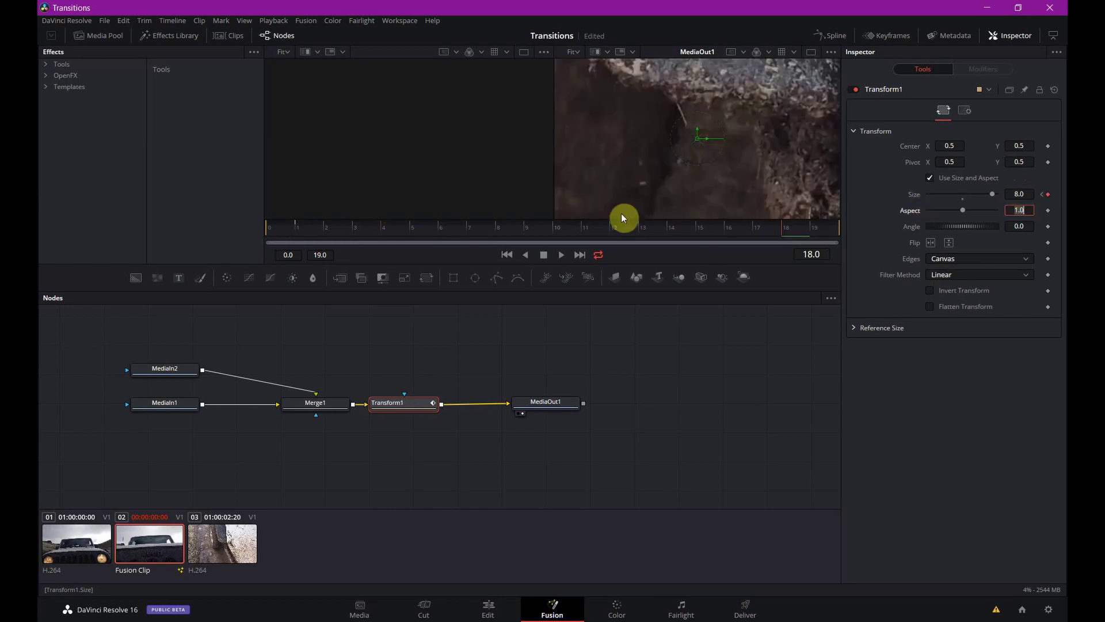
{"action": "left_click_drag", "start_coordinate": [390, 226], "coordinate": [269, 232]}
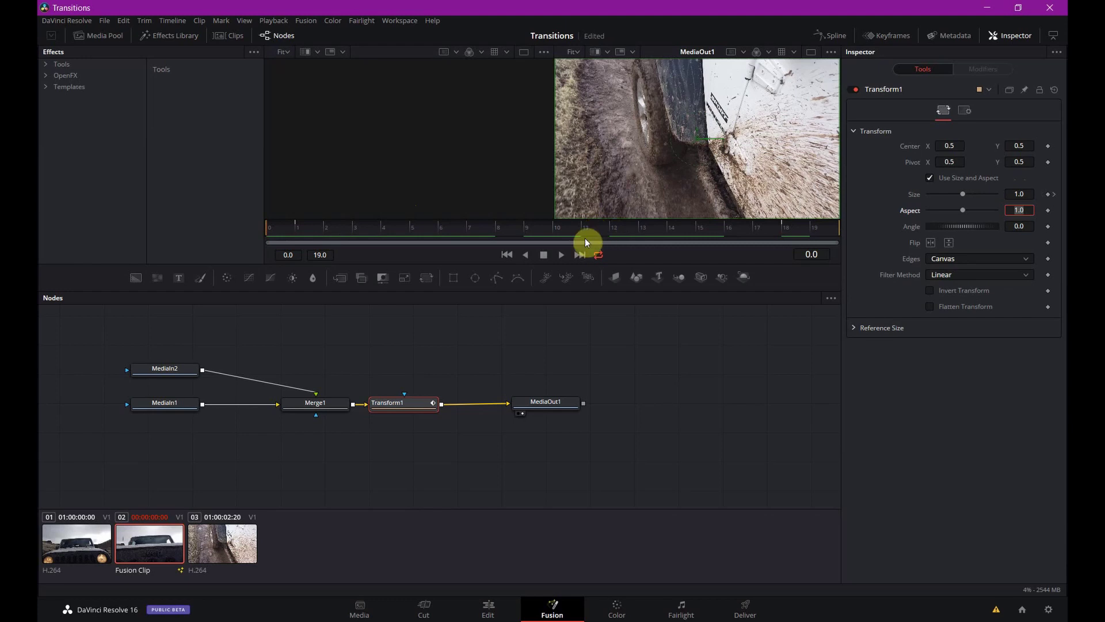
Keyframe Merge1 Blend at 0.0 on frame 9 and 1.0 on frame 10, then scrub to verify
{"action": "left_click", "coordinate": [164, 368]}
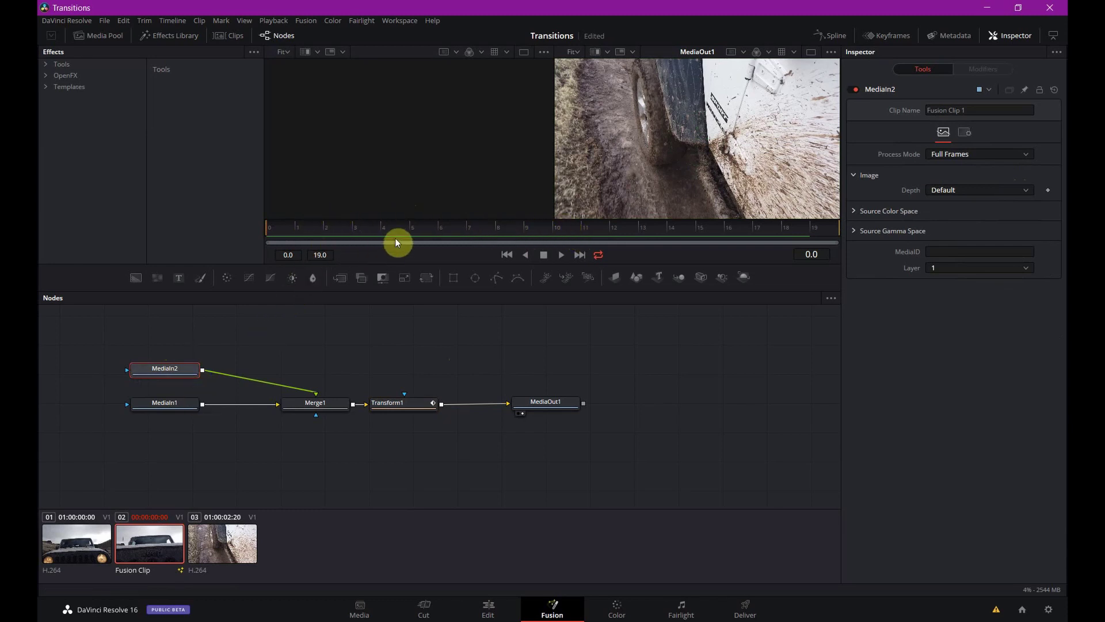
{"action": "mouse_move", "coordinate": [543, 227]}
{"action": "left_mouse_down"}
{"action": "mouse_move", "coordinate": [564, 227]}
{"action": "mouse_move", "coordinate": [537, 234]}
{"action": "mouse_move", "coordinate": [561, 227]}
{"action": "left_mouse_up"}
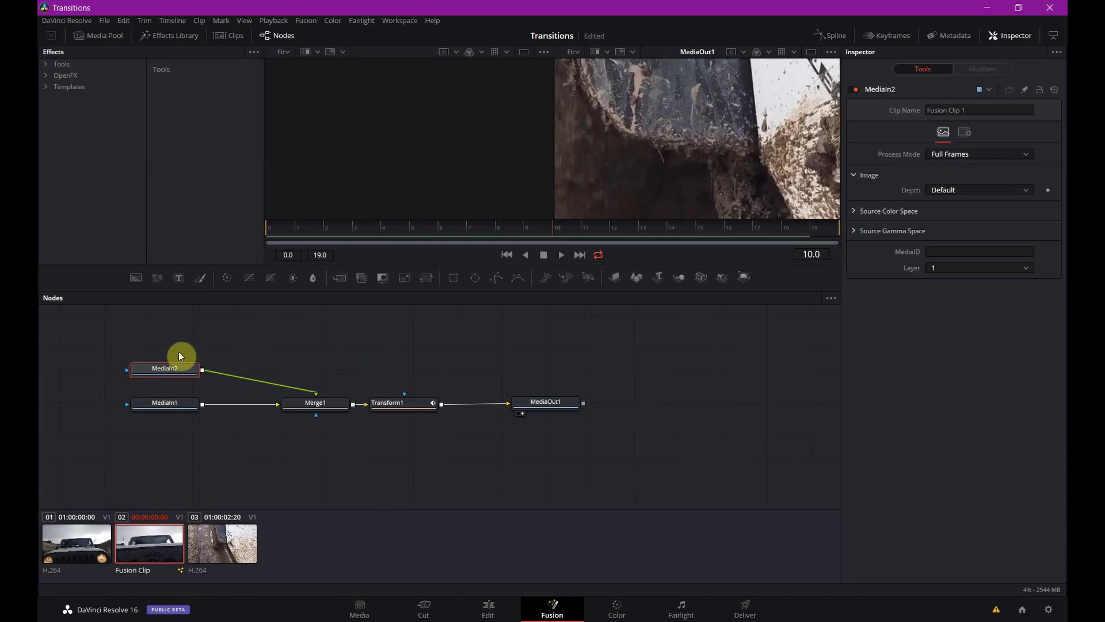
{"action": "left_click", "coordinate": [527, 227]}
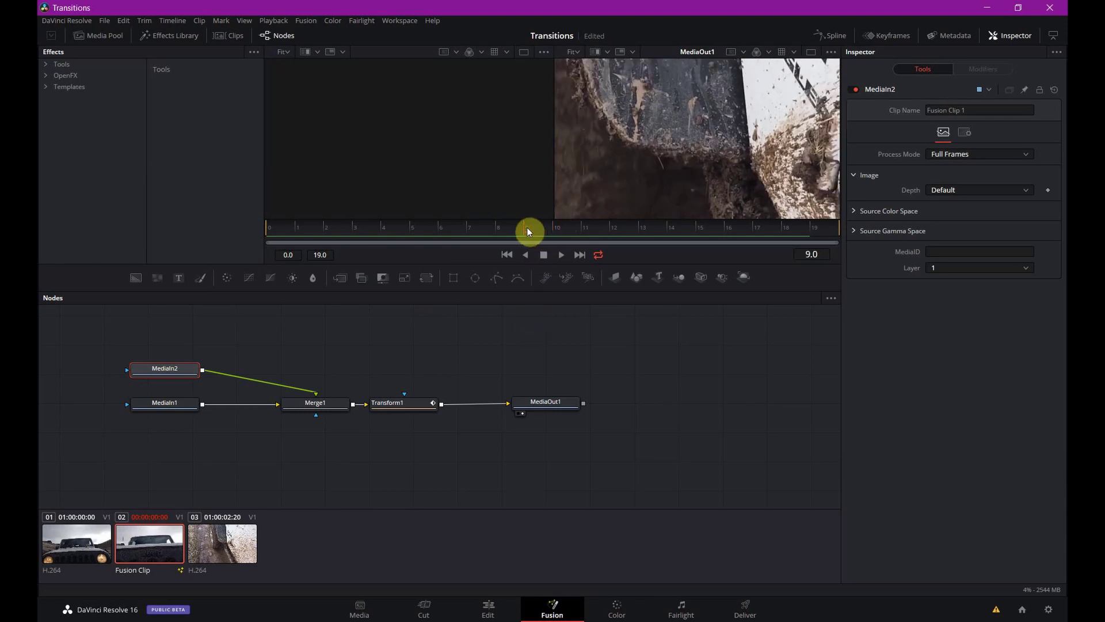
{"action": "left_click", "coordinate": [316, 403]}
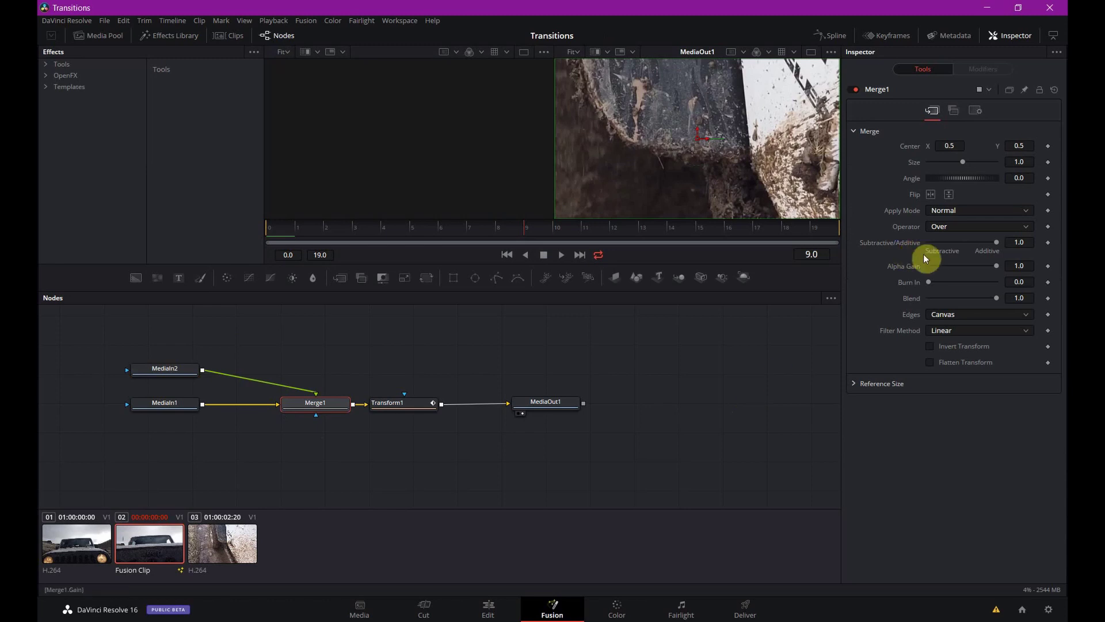
{"action": "left_click", "coordinate": [1048, 299]}
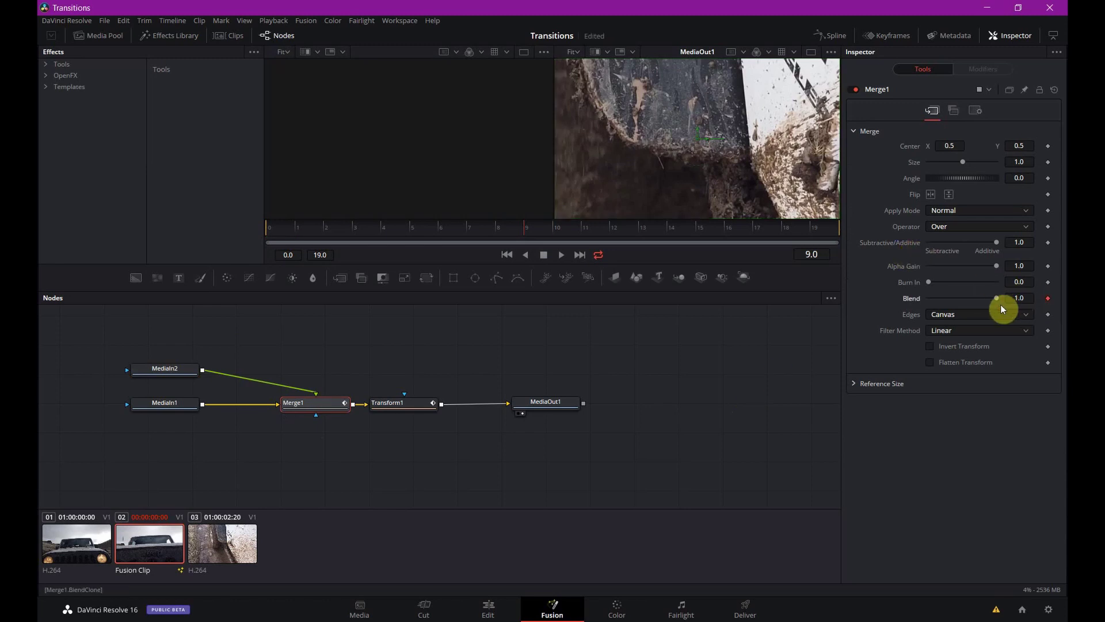
{"action": "left_click_drag", "start_coordinate": [996, 298], "coordinate": [928, 298]}
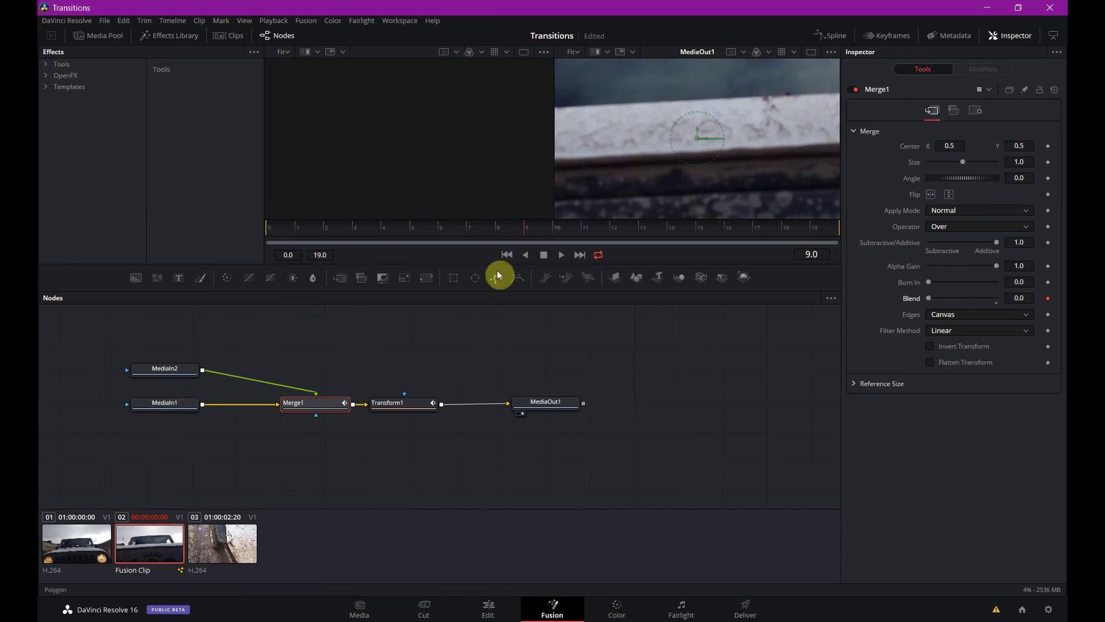
{"action": "left_click", "coordinate": [549, 228]}
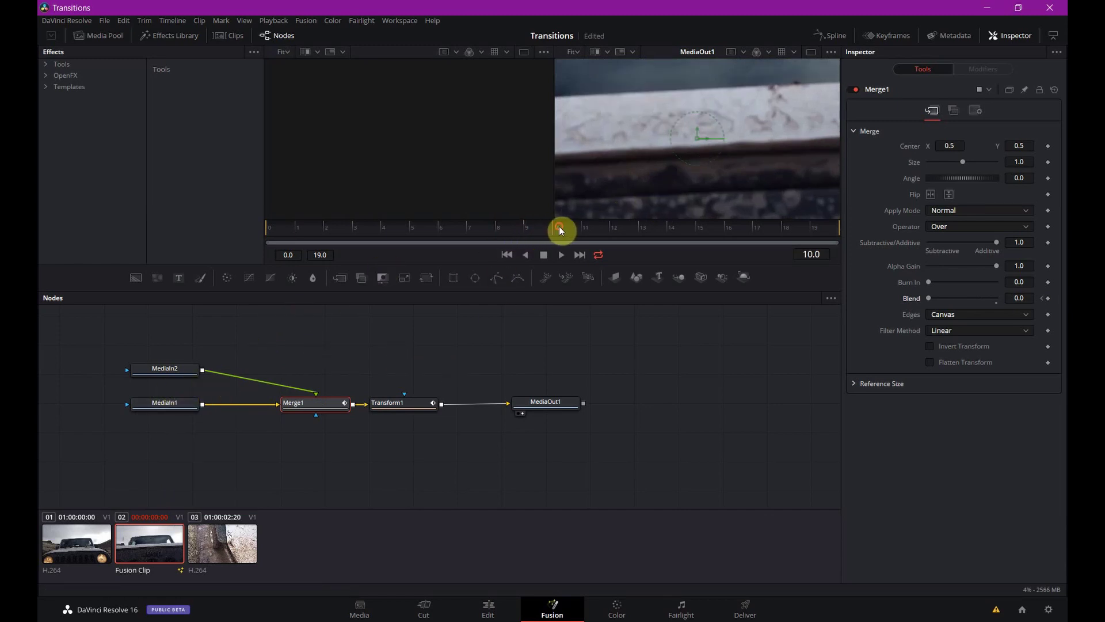
{"action": "left_click_drag", "start_coordinate": [931, 299], "coordinate": [1011, 296]}
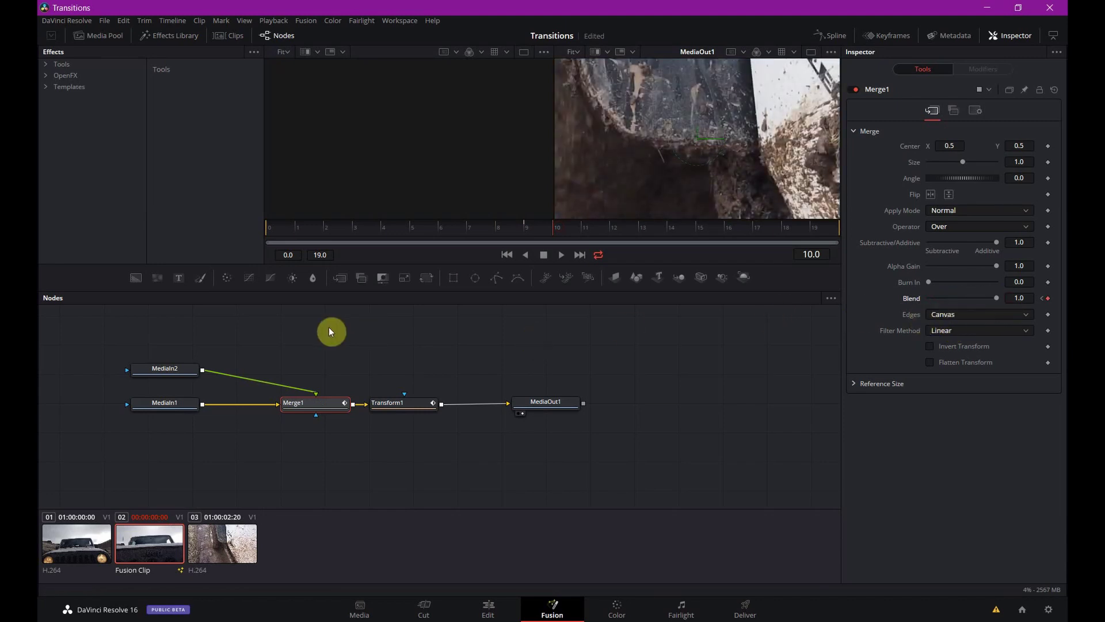
{"action": "left_click_drag", "start_coordinate": [281, 227], "coordinate": [578, 240]}
{"action": "left_click", "coordinate": [331, 403]}
Set Merge1's Size to 0.125
{"action": "left_click", "coordinate": [1019, 163]}
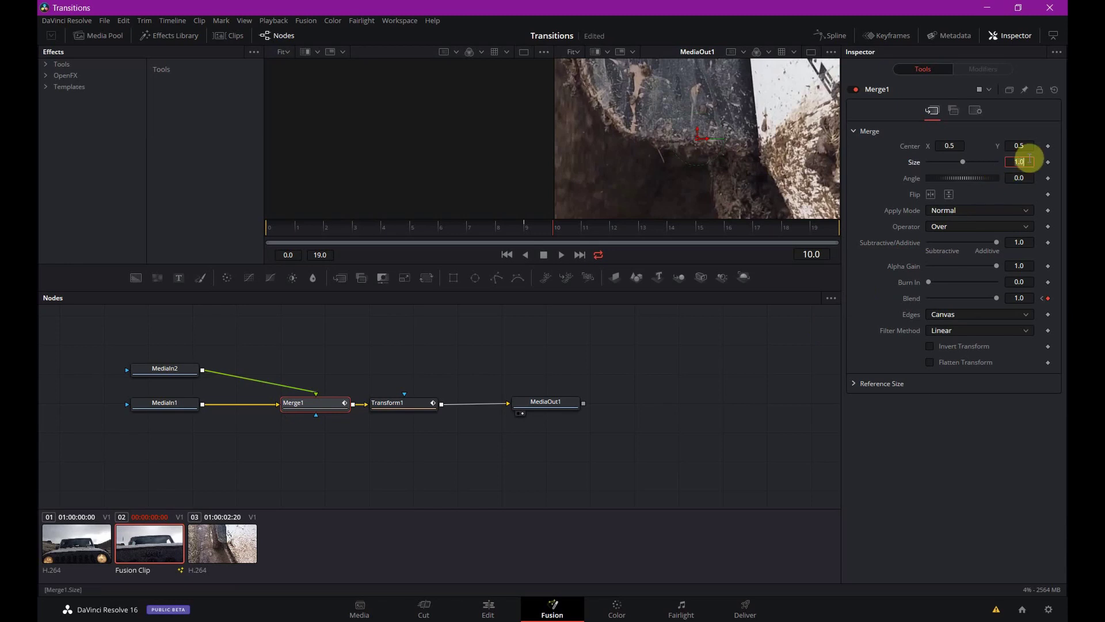
{"action": "type", "text": "0.125"}
{"action": "key", "text": "Tab"}
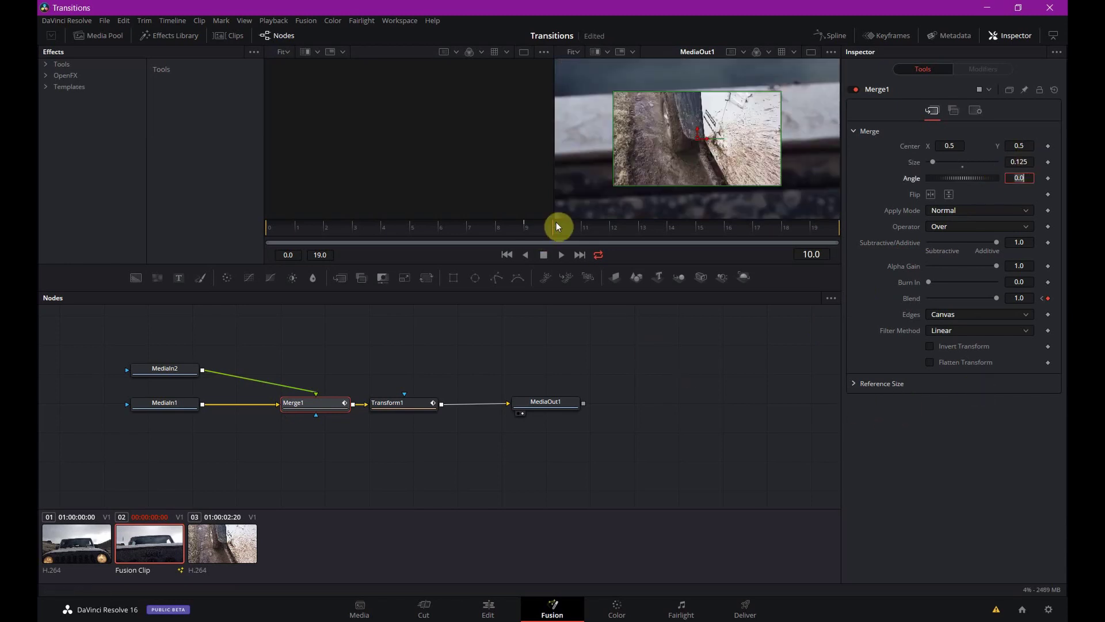
Scrub and play the transition to review the small inset appearing at frame 10
{"action": "left_click_drag", "start_coordinate": [534, 227], "coordinate": [810, 234]}
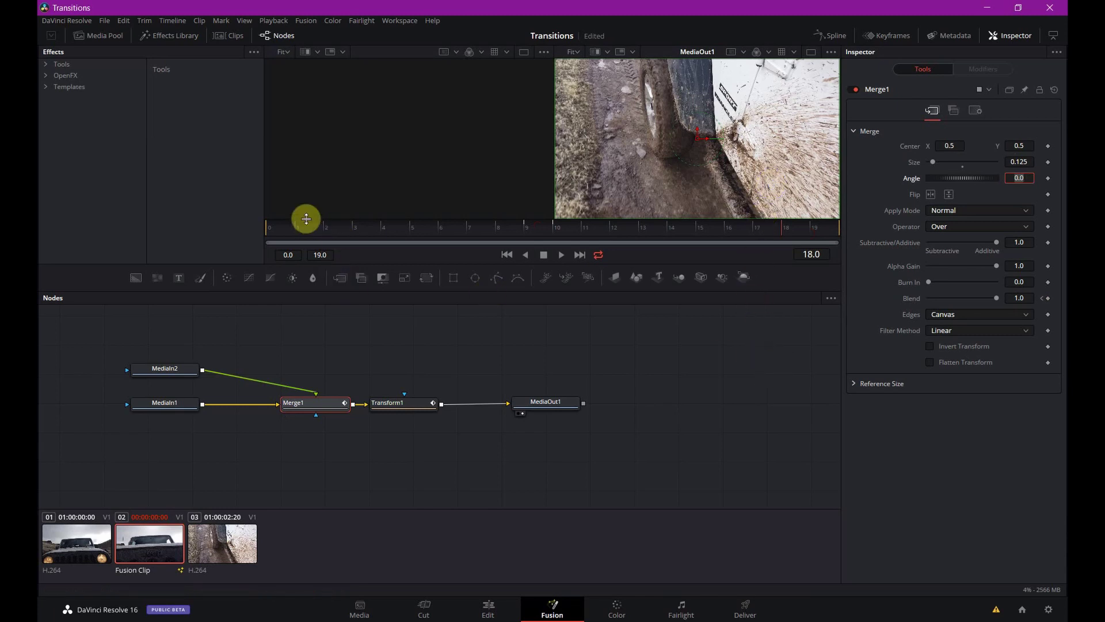
{"action": "left_click_drag", "start_coordinate": [309, 231], "coordinate": [829, 234]}
{"action": "left_click", "coordinate": [479, 222]}
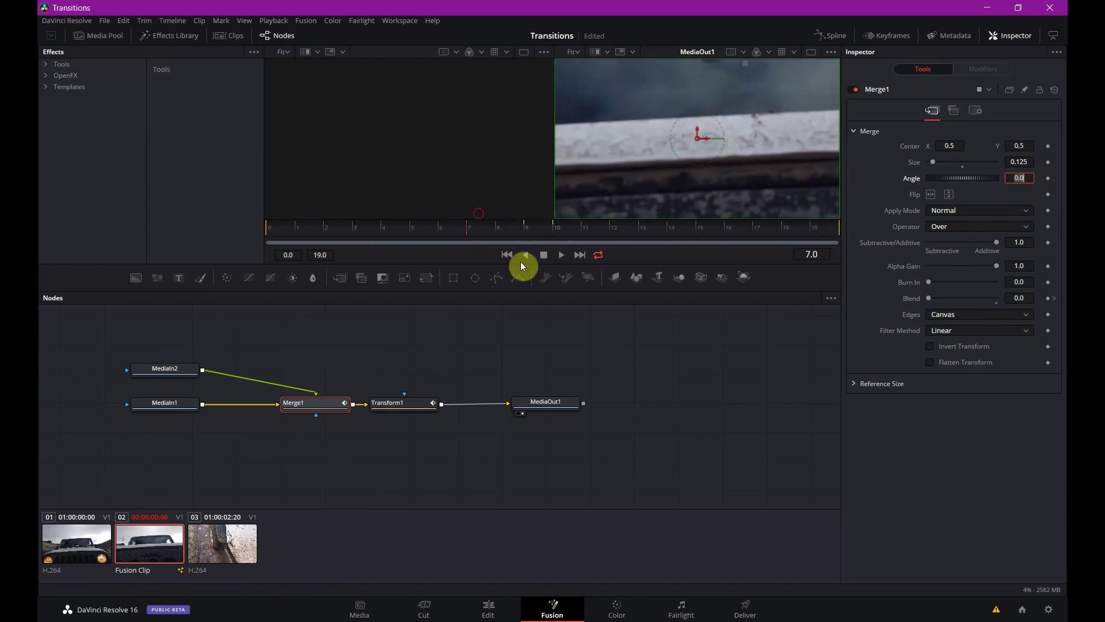
{"action": "left_click", "coordinate": [560, 254]}
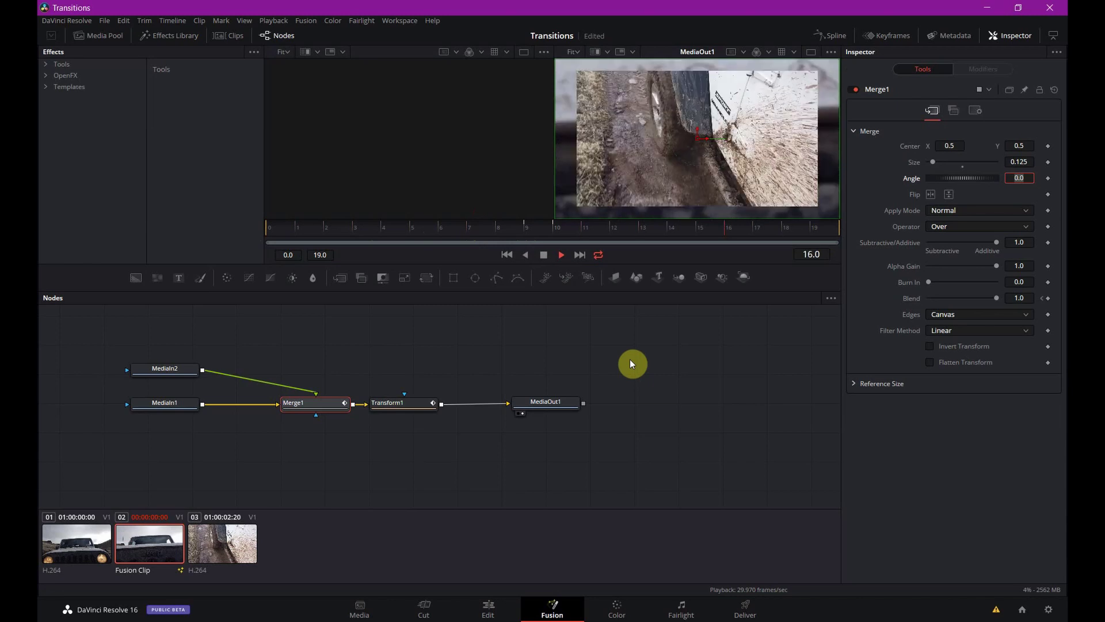
{"action": "left_click", "coordinate": [543, 255]}
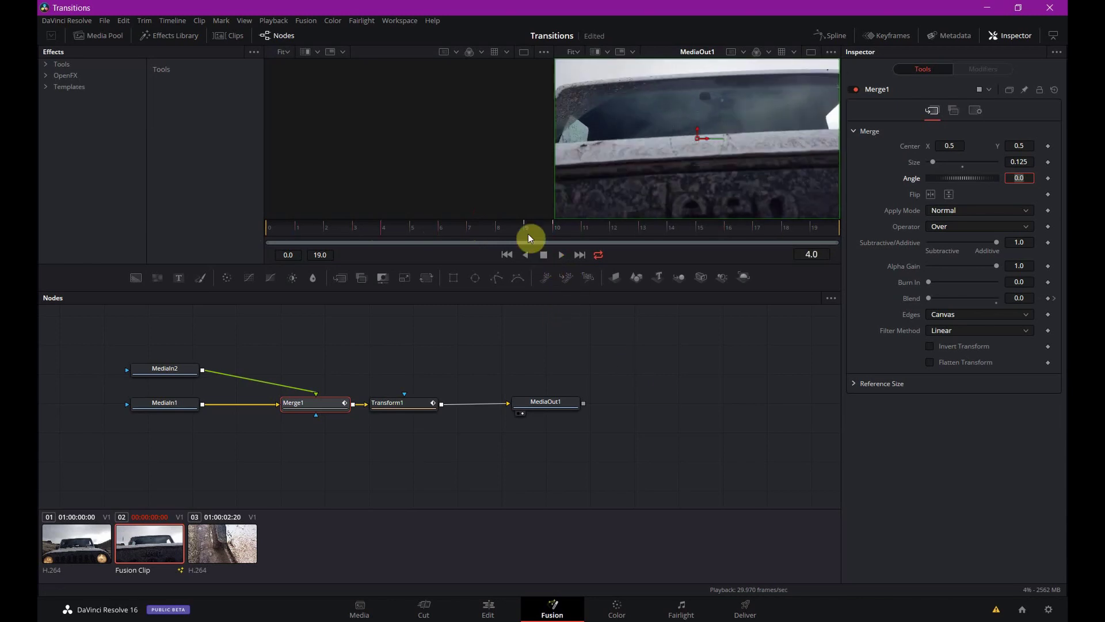
{"action": "left_click_drag", "start_coordinate": [530, 233], "coordinate": [522, 234]}
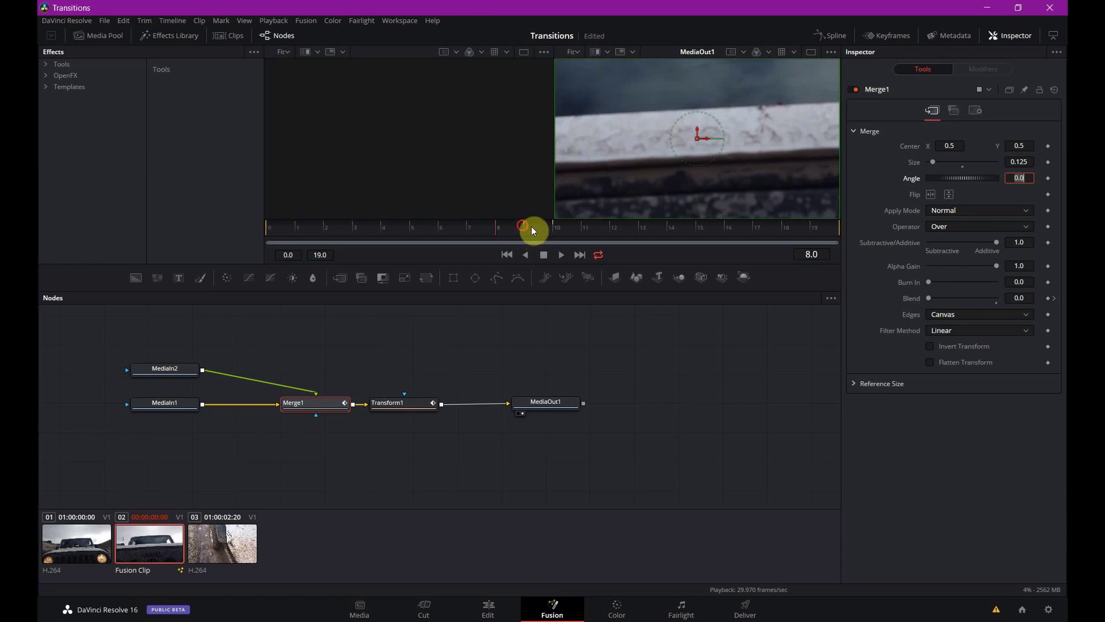
{"action": "left_click_drag", "start_coordinate": [530, 226], "coordinate": [562, 230]}
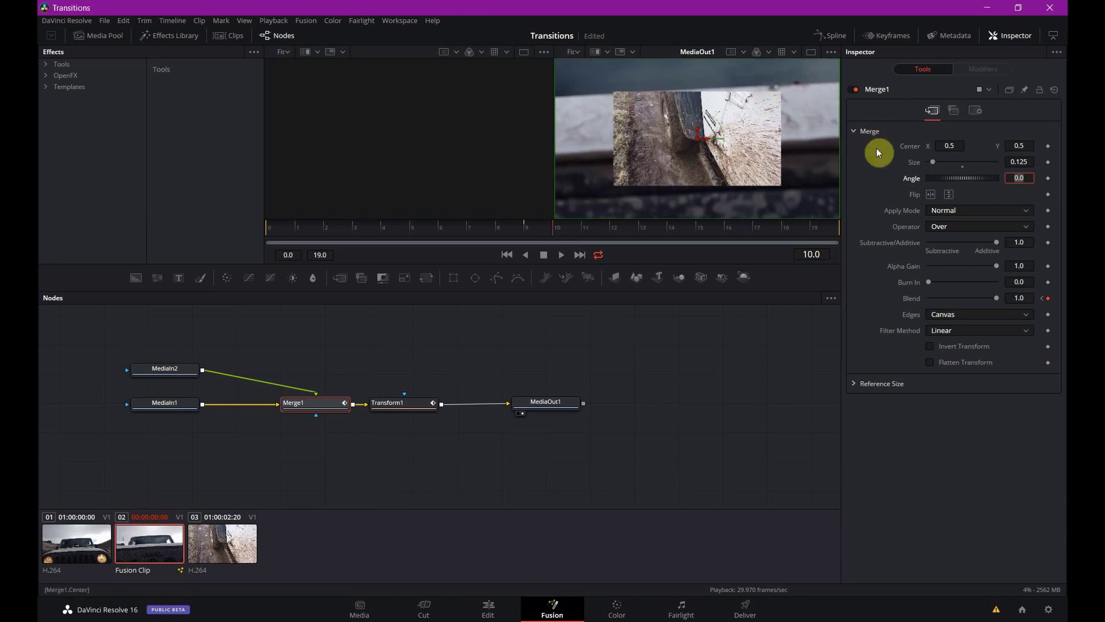
Set Merge1's Edges to Mirror, play back the result, then open the Spline editor
{"action": "left_click", "coordinate": [960, 309]}
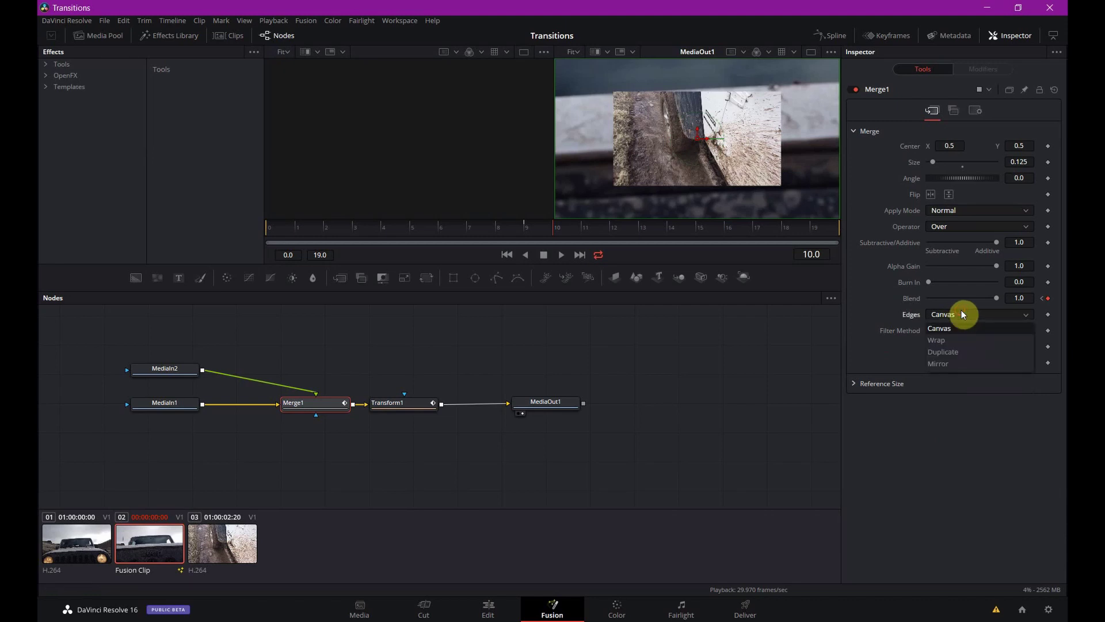
{"action": "left_click", "coordinate": [944, 364]}
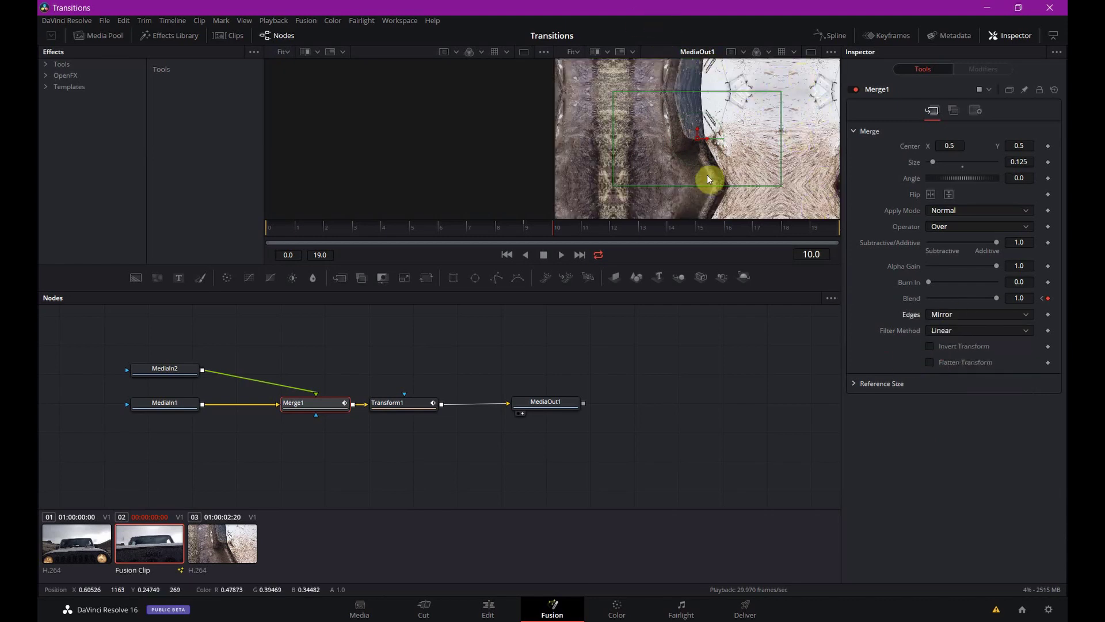
{"action": "mouse_move", "coordinate": [562, 228]}
{"action": "left_mouse_down"}
{"action": "mouse_move", "coordinate": [731, 242]}
{"action": "mouse_move", "coordinate": [504, 229]}
{"action": "mouse_move", "coordinate": [672, 236]}
{"action": "mouse_move", "coordinate": [296, 248]}
{"action": "mouse_move", "coordinate": [557, 247]}
{"action": "mouse_move", "coordinate": [424, 236]}
{"action": "mouse_move", "coordinate": [648, 229]}
{"action": "mouse_move", "coordinate": [551, 232]}
{"action": "left_mouse_up"}
{"action": "left_click", "coordinate": [561, 254]}
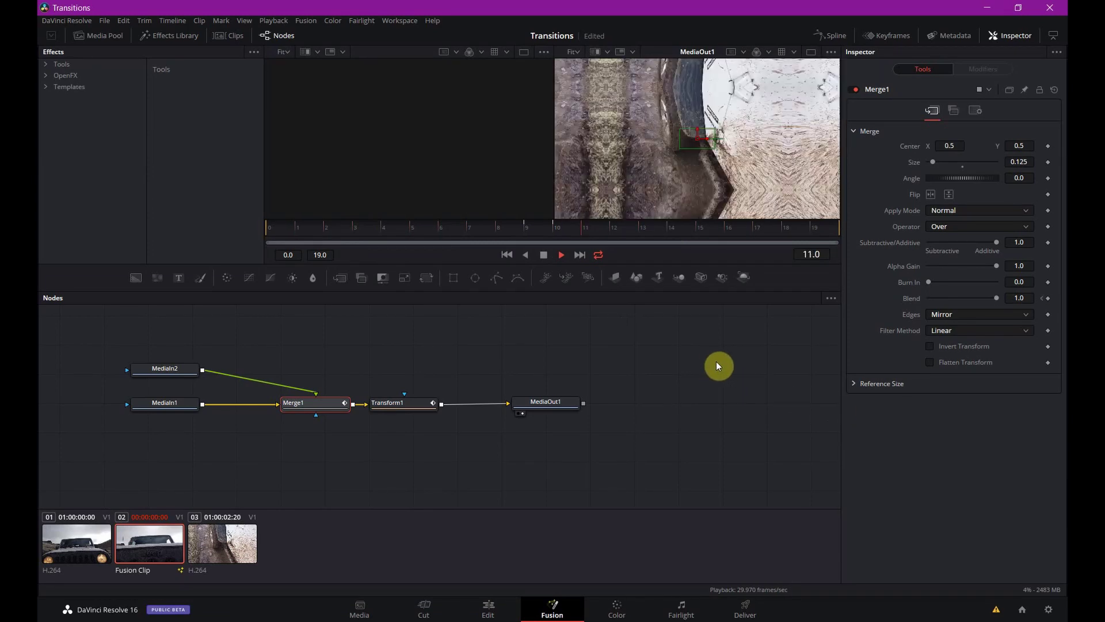
{"action": "key", "text": "space"}
{"action": "left_click", "coordinate": [842, 37]}
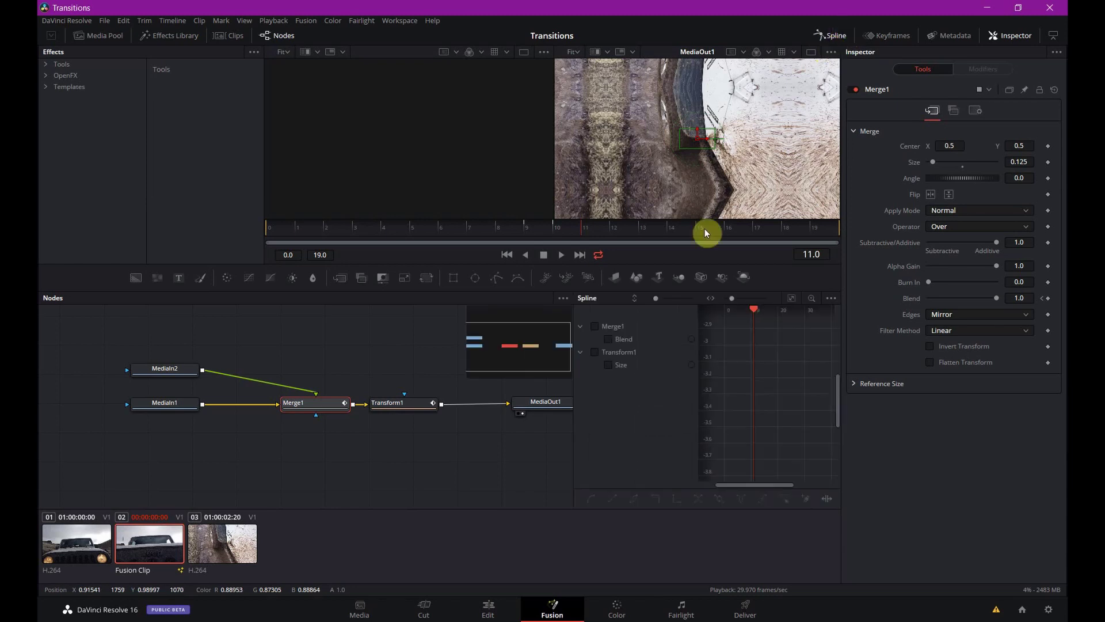
Fit Transform1's Size curve in the Spline editor, select both keyframes and make them Smooth
{"action": "left_click_drag", "start_coordinate": [575, 426], "coordinate": [305, 446]}
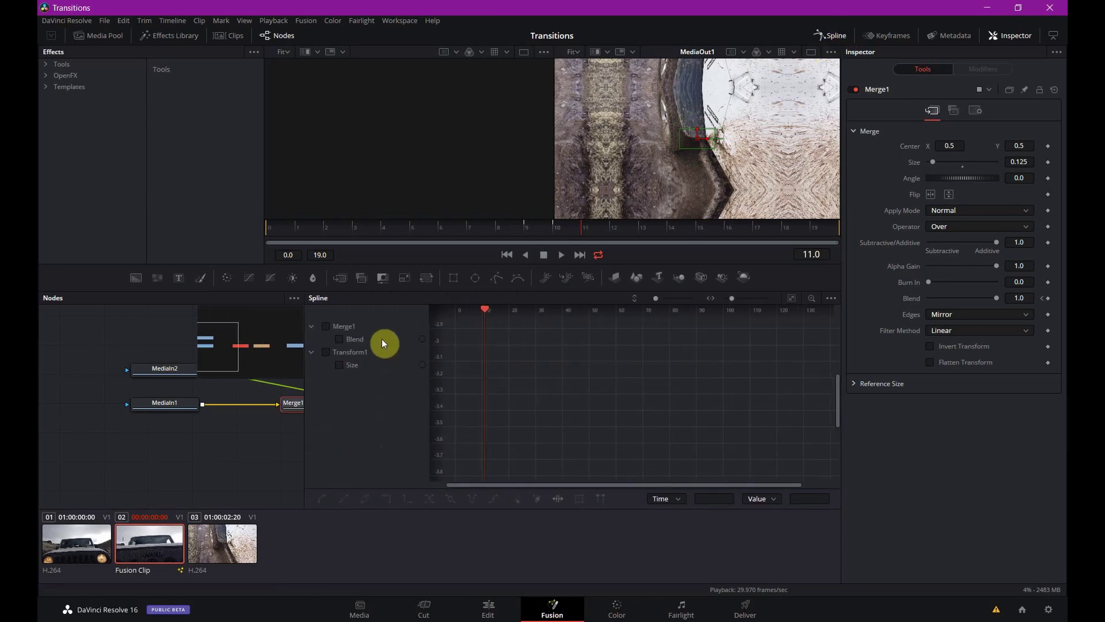
{"action": "left_click", "coordinate": [341, 367]}
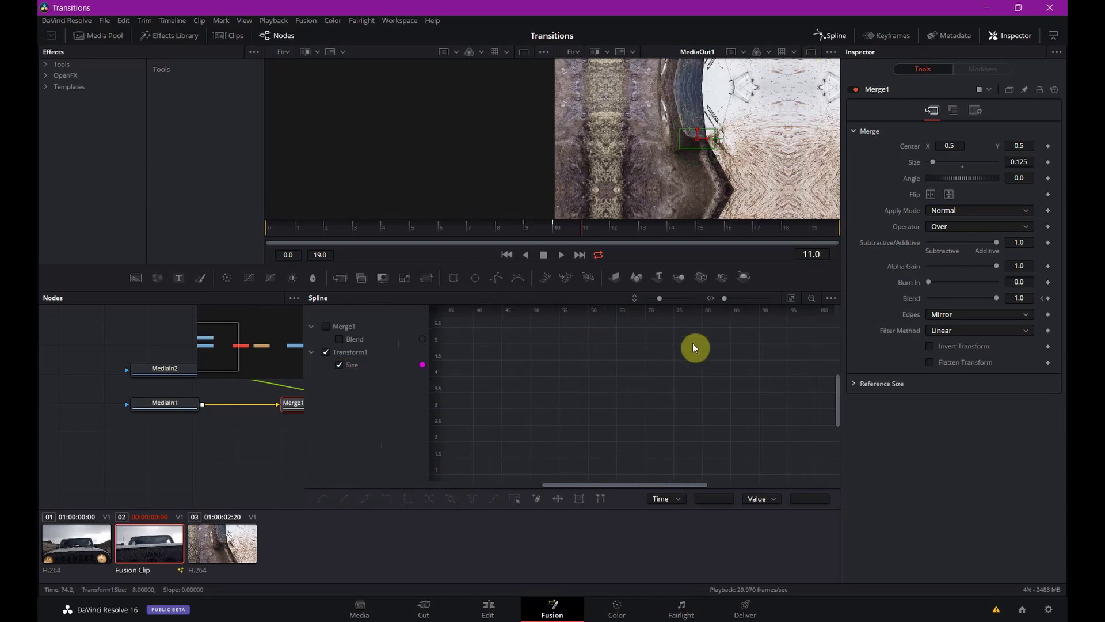
{"action": "left_click", "coordinate": [790, 298]}
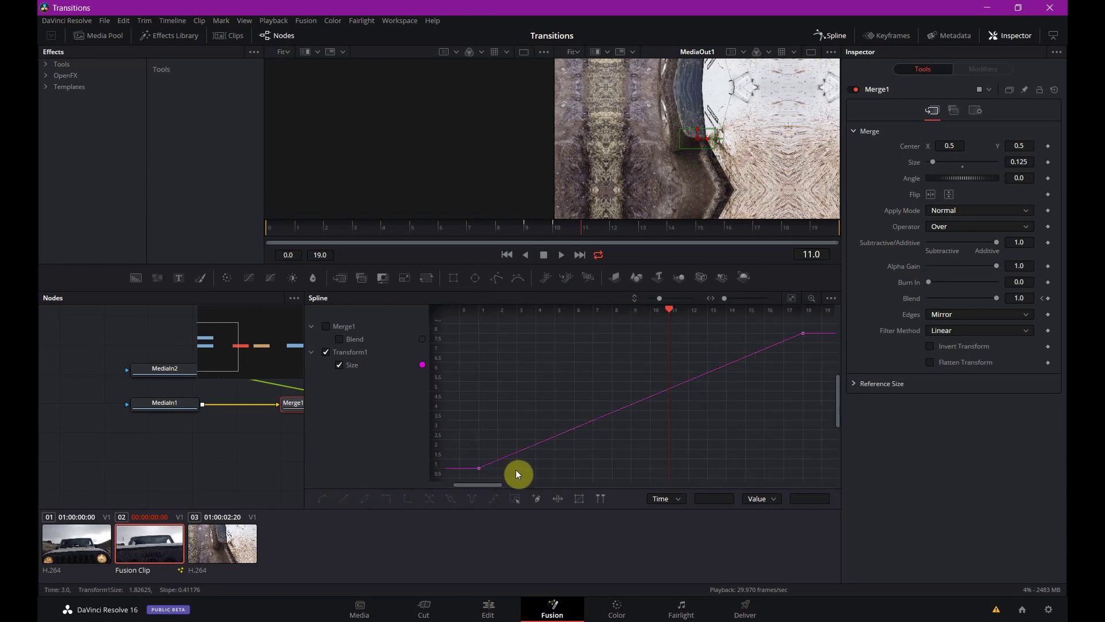
{"action": "left_click", "coordinate": [809, 325]}
{"action": "left_click_drag", "start_coordinate": [813, 369], "coordinate": [469, 475]}
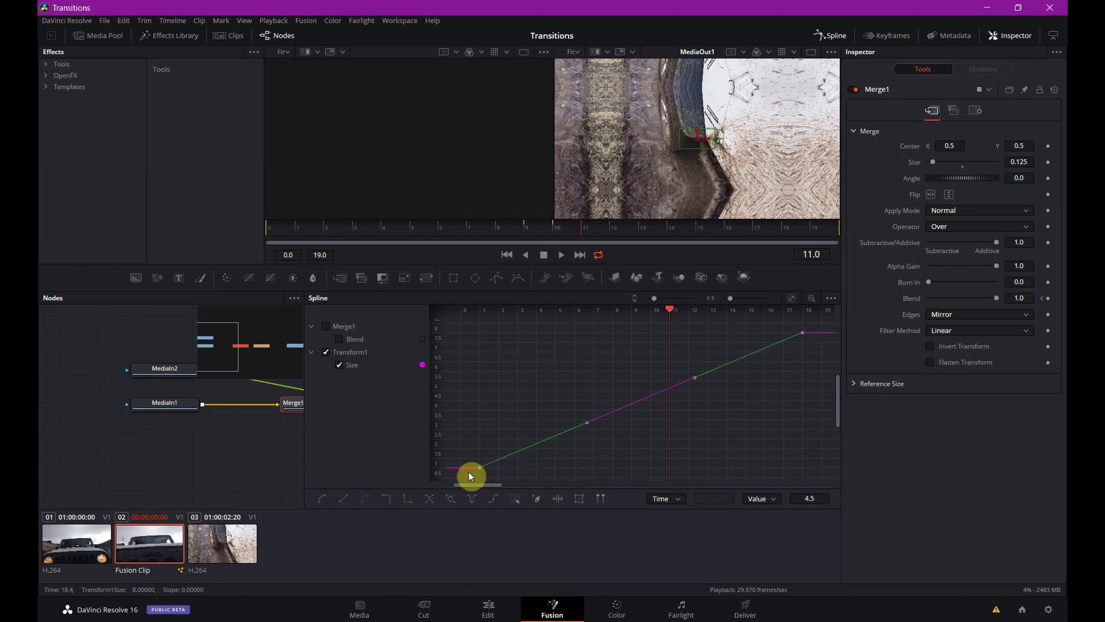
{"action": "left_click", "coordinate": [325, 498]}
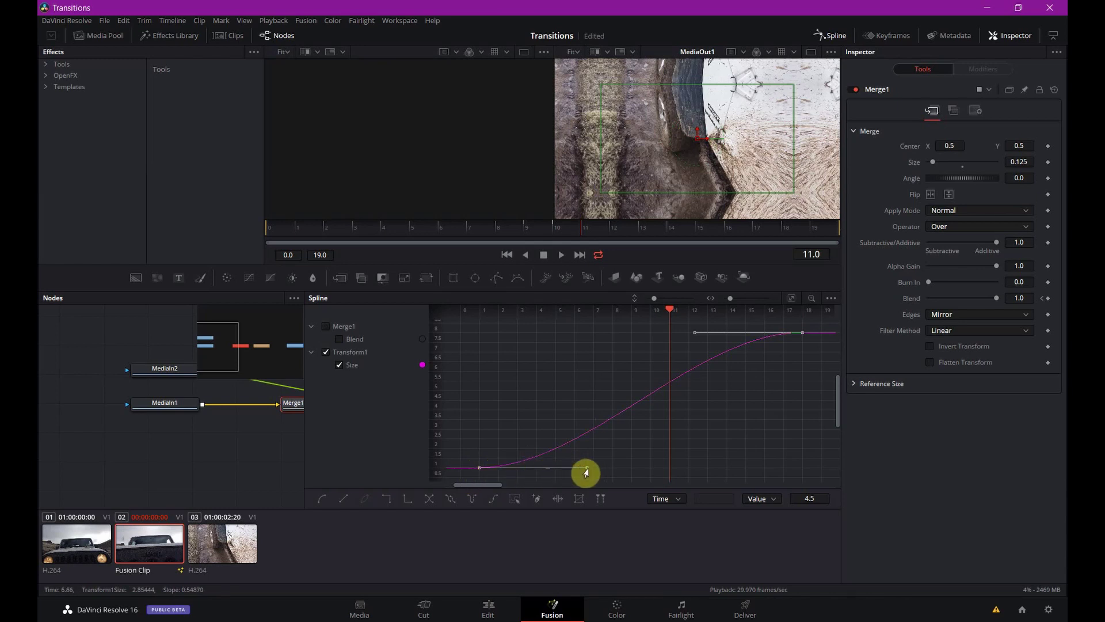
Shape the Size tangents into an S-curve easing from 1.0 to 8.0, then play it back
{"action": "left_click_drag", "start_coordinate": [586, 472], "coordinate": [696, 473]}
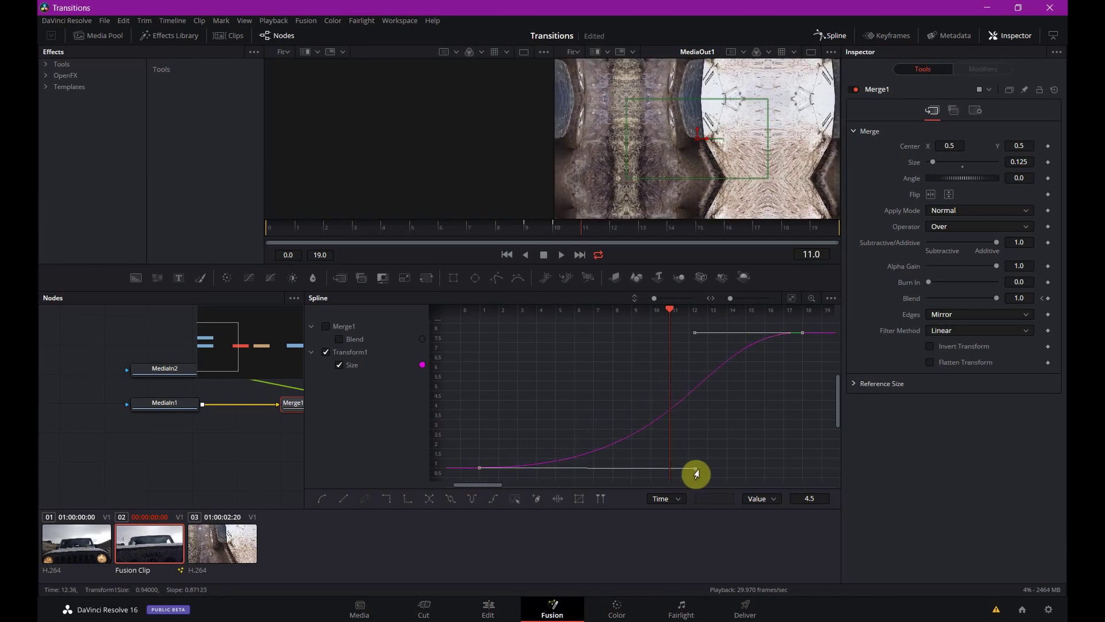
{"action": "left_click_drag", "start_coordinate": [671, 310], "coordinate": [558, 310]}
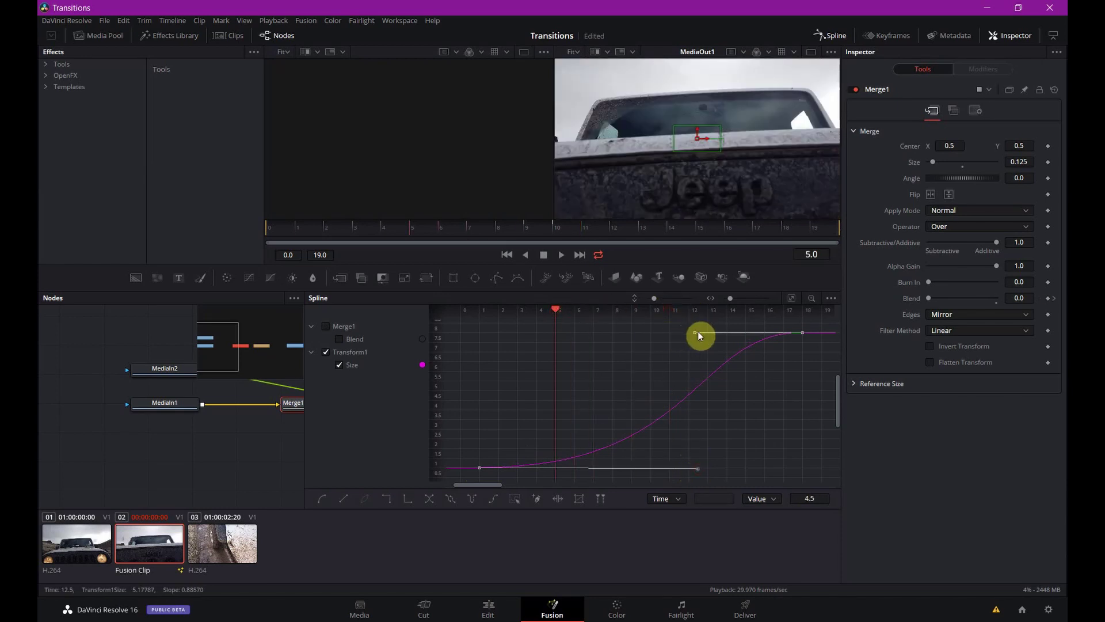
{"action": "left_click_drag", "start_coordinate": [695, 333], "coordinate": [559, 334]}
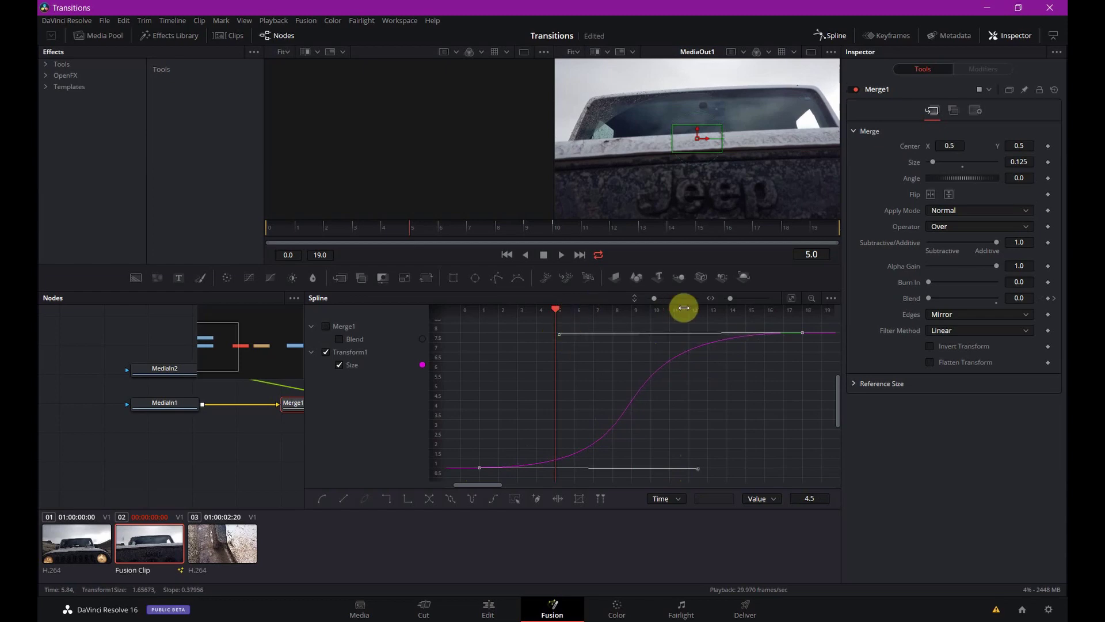
{"action": "left_click", "coordinate": [562, 254]}
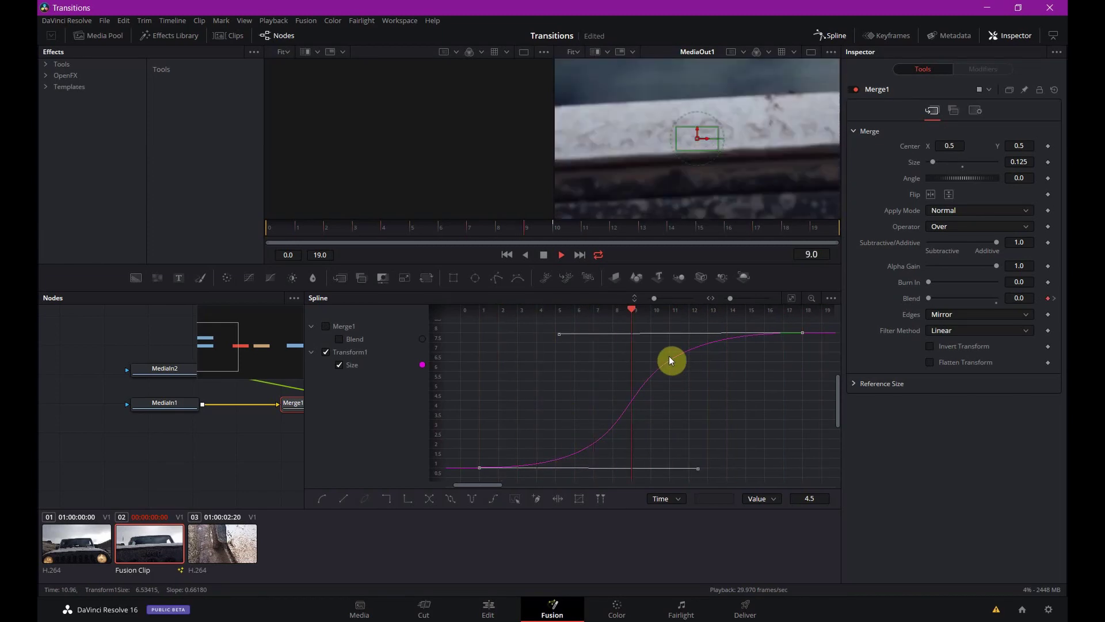
{"action": "left_click", "coordinate": [547, 254]}
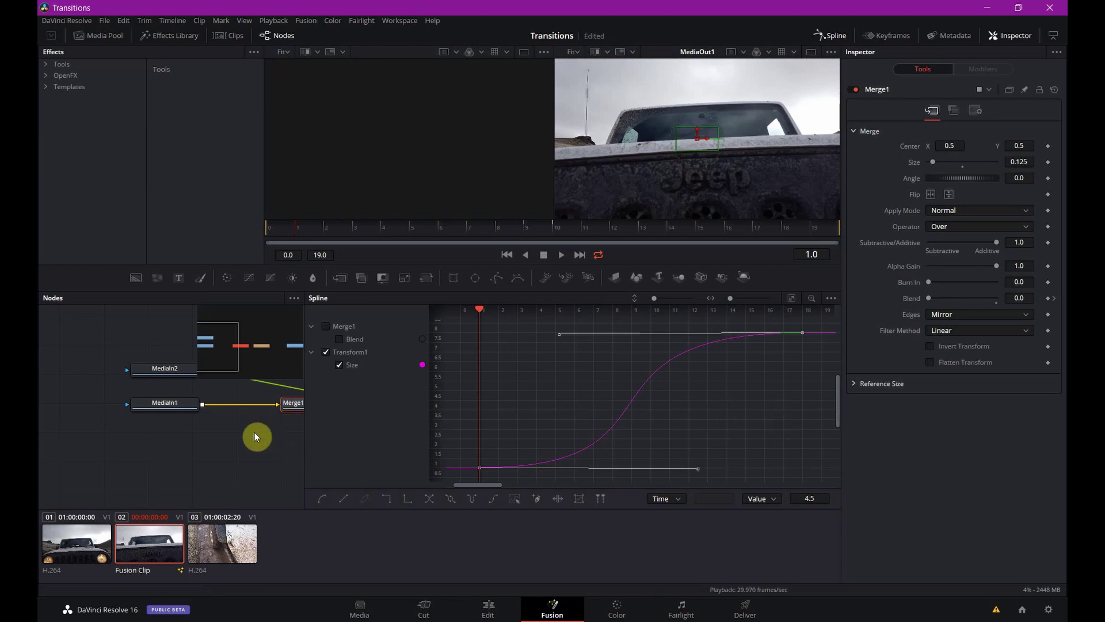
Turn on Motion Blur in Transform1's Settings tab
{"action": "left_click", "coordinate": [837, 35]}
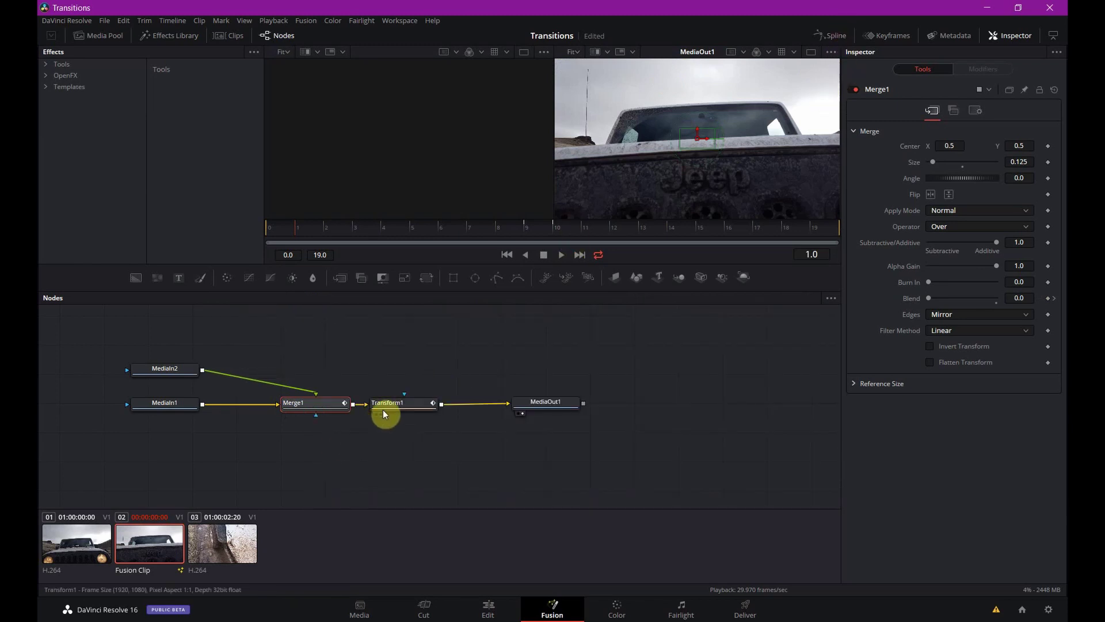
{"action": "left_click", "coordinate": [405, 410]}
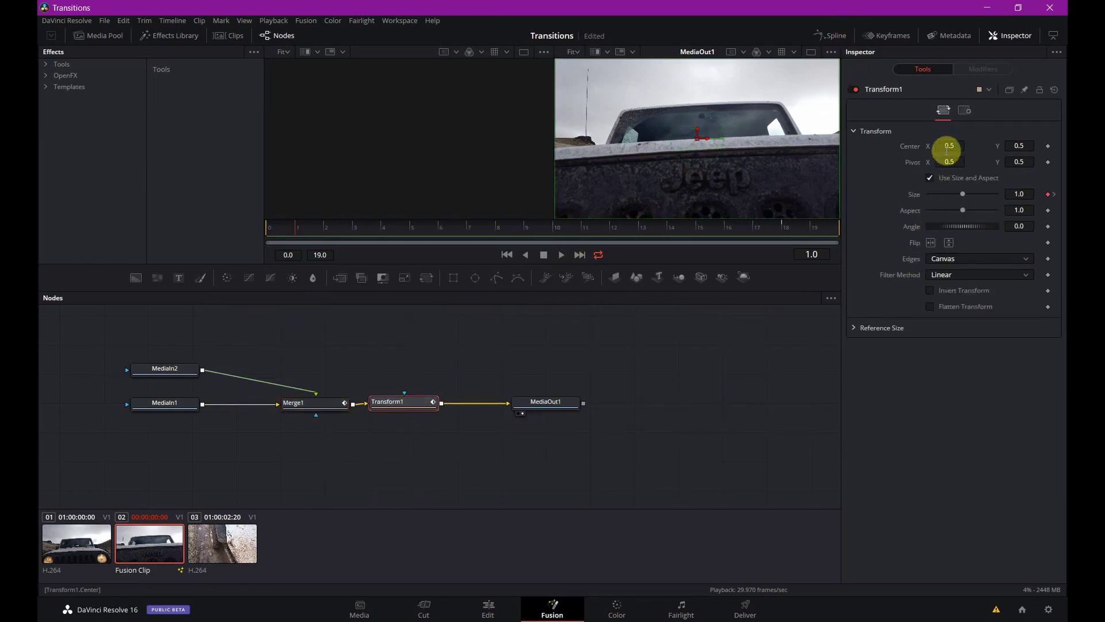
{"action": "left_click", "coordinate": [965, 111]}
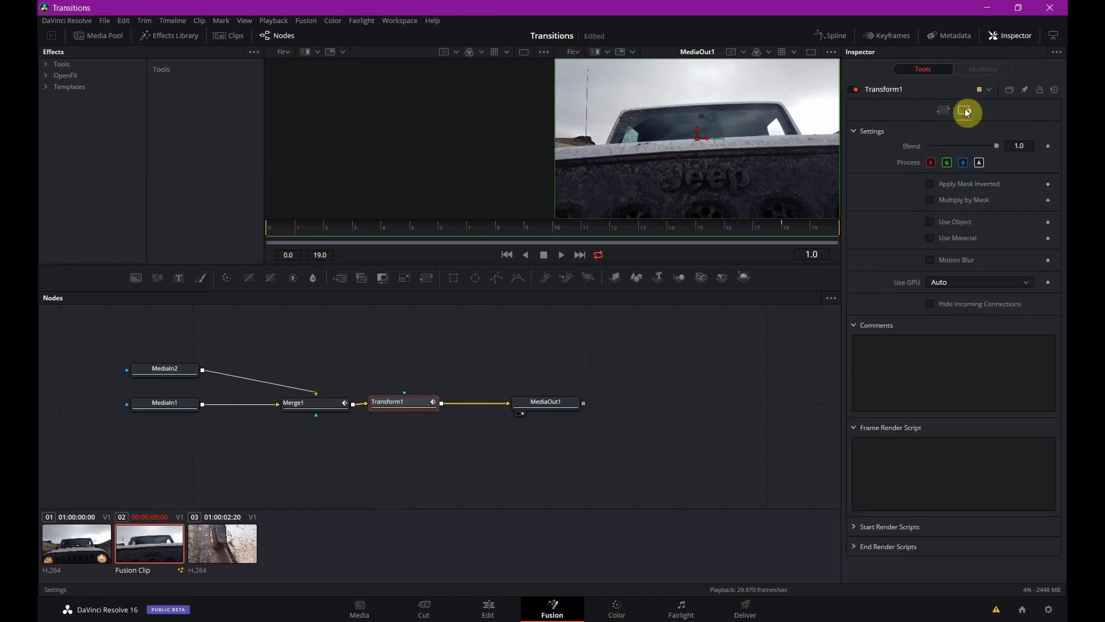
{"action": "left_click", "coordinate": [931, 260]}
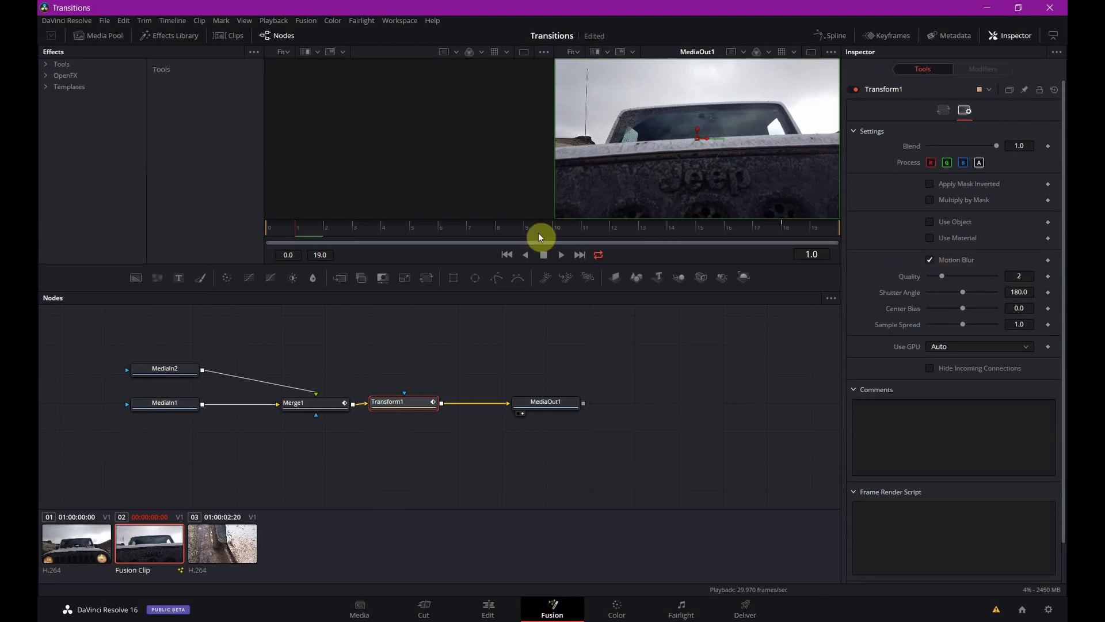
{"action": "left_click_drag", "start_coordinate": [426, 227], "coordinate": [475, 229]}
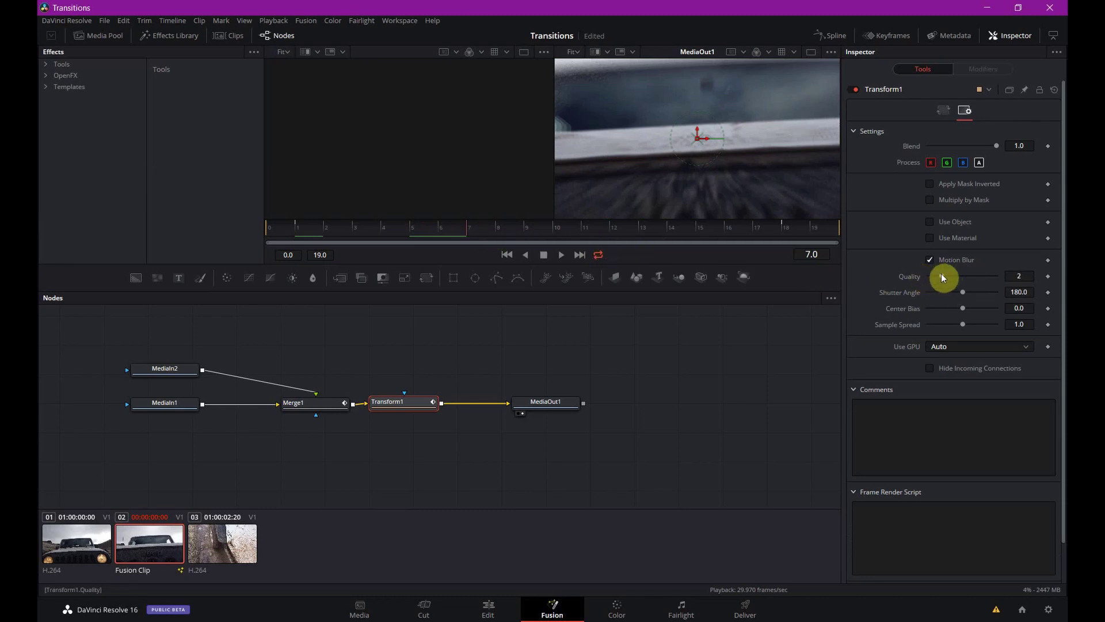
Set motion blur Quality 5, Shutter Angle 323.1 and Center Bias 0.35, then play the blurred zoom
{"action": "left_click_drag", "start_coordinate": [940, 276], "coordinate": [964, 276]}
{"action": "left_click_drag", "start_coordinate": [962, 292], "coordinate": [990, 292]}
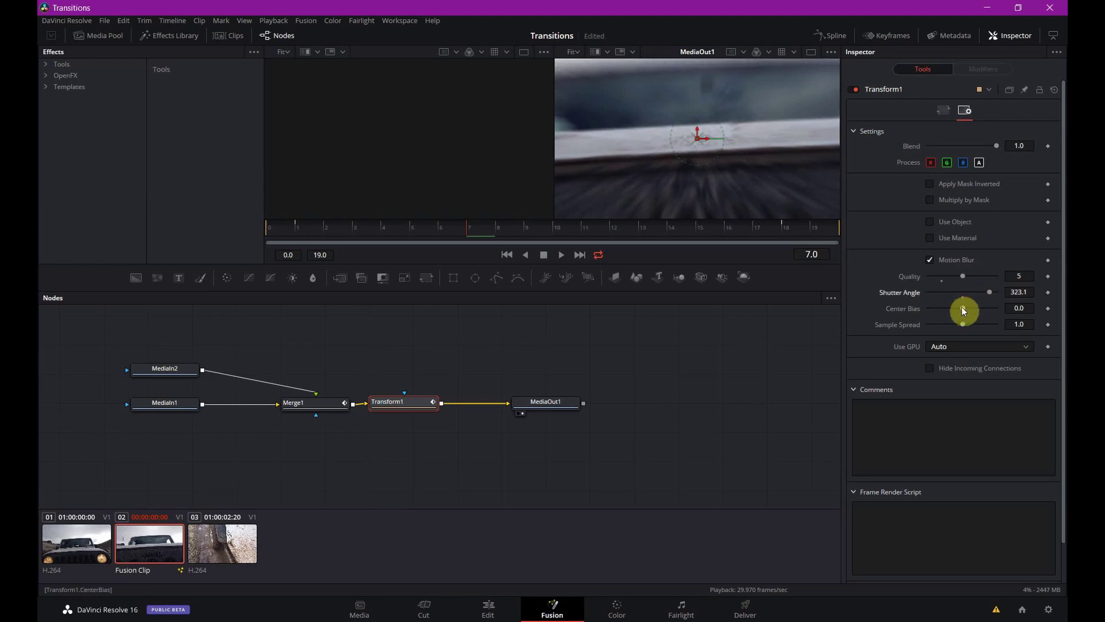
{"action": "left_click_drag", "start_coordinate": [963, 311], "coordinate": [976, 306]}
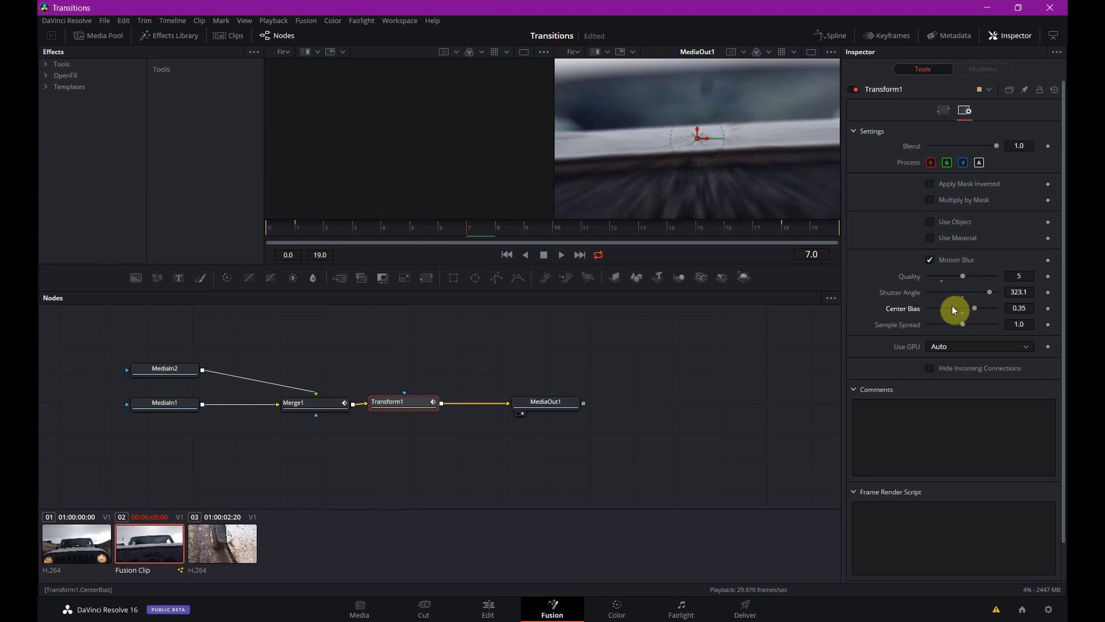
{"action": "left_click", "coordinate": [561, 254]}
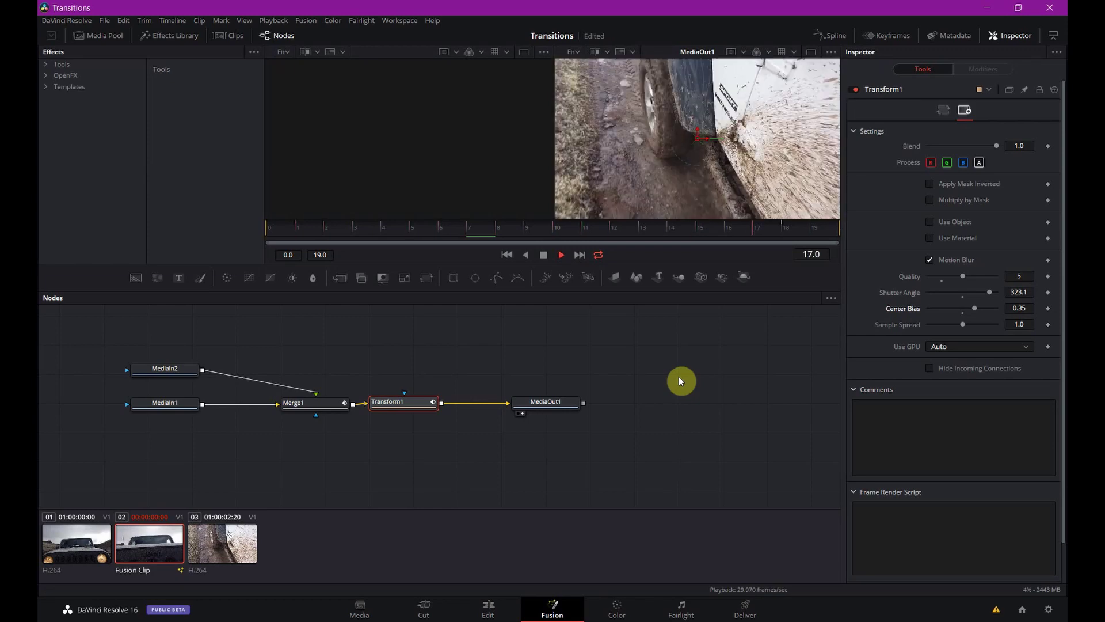
{"action": "left_click", "coordinate": [544, 254]}
{"action": "left_click_drag", "start_coordinate": [432, 236], "coordinate": [605, 224]}
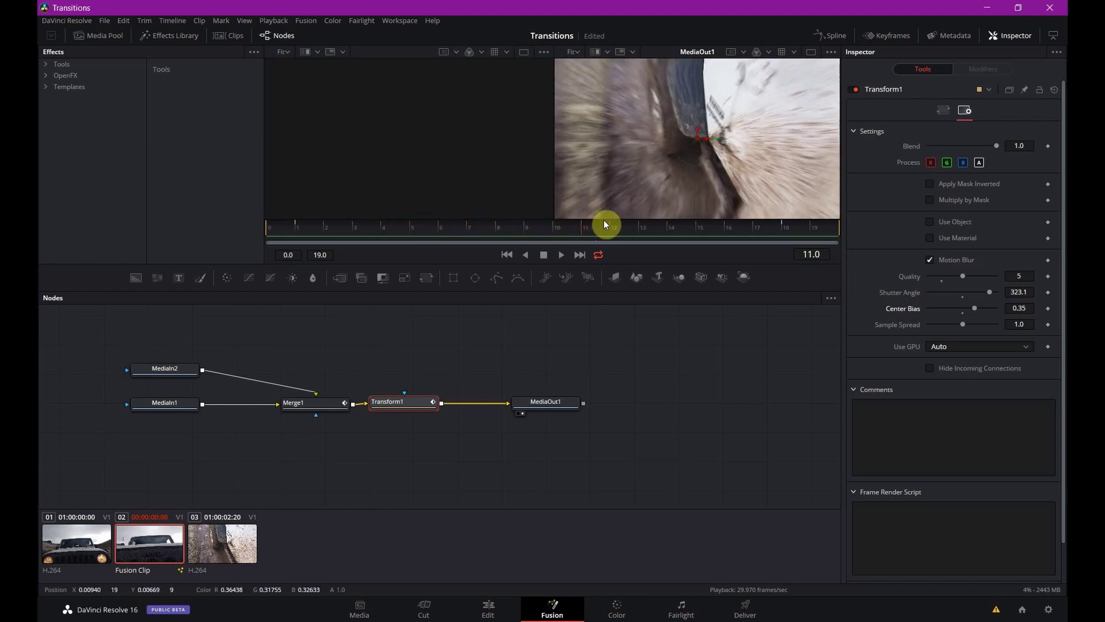
{"action": "left_click", "coordinate": [561, 254]}
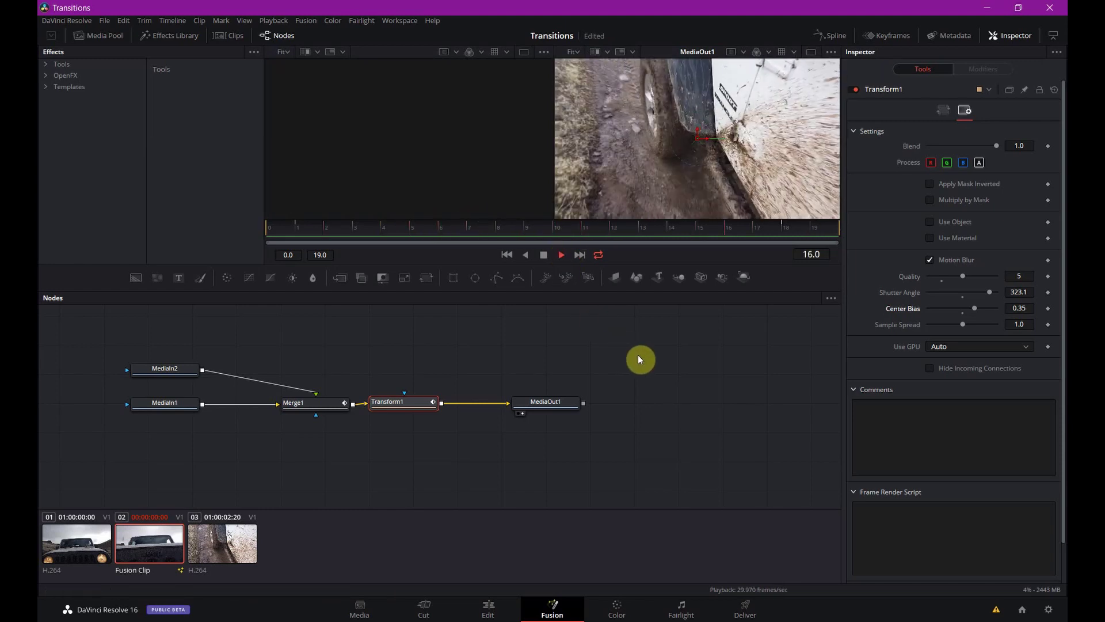
{"action": "left_click", "coordinate": [543, 254]}
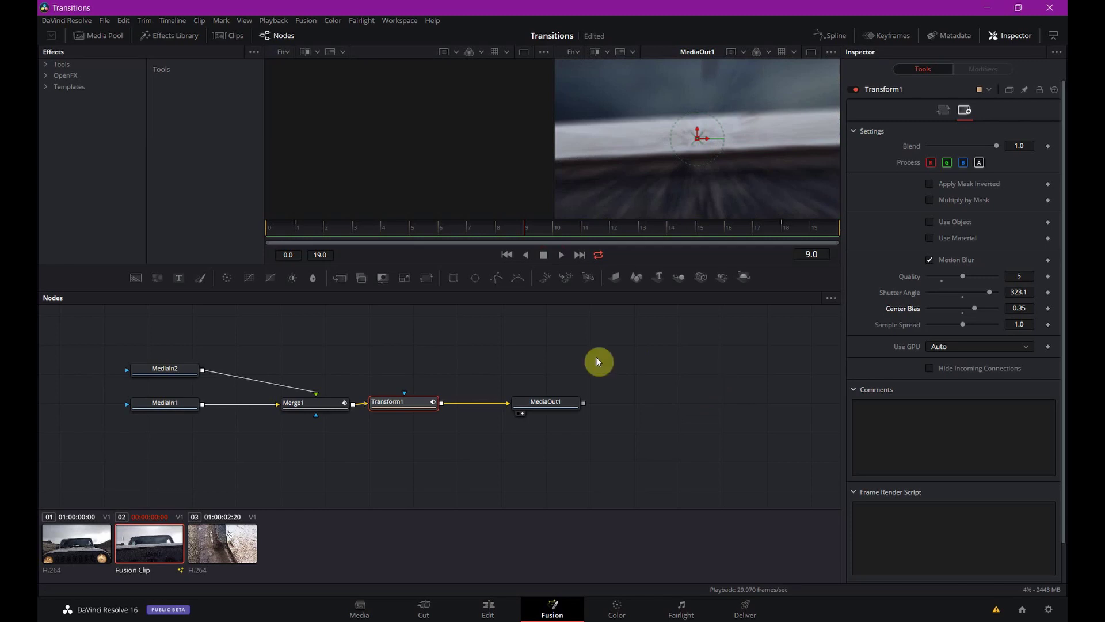
Play the zoom transition on the Edit page timeline from just before it
{"action": "left_click", "coordinate": [498, 607]}
{"action": "left_click", "coordinate": [271, 328]}
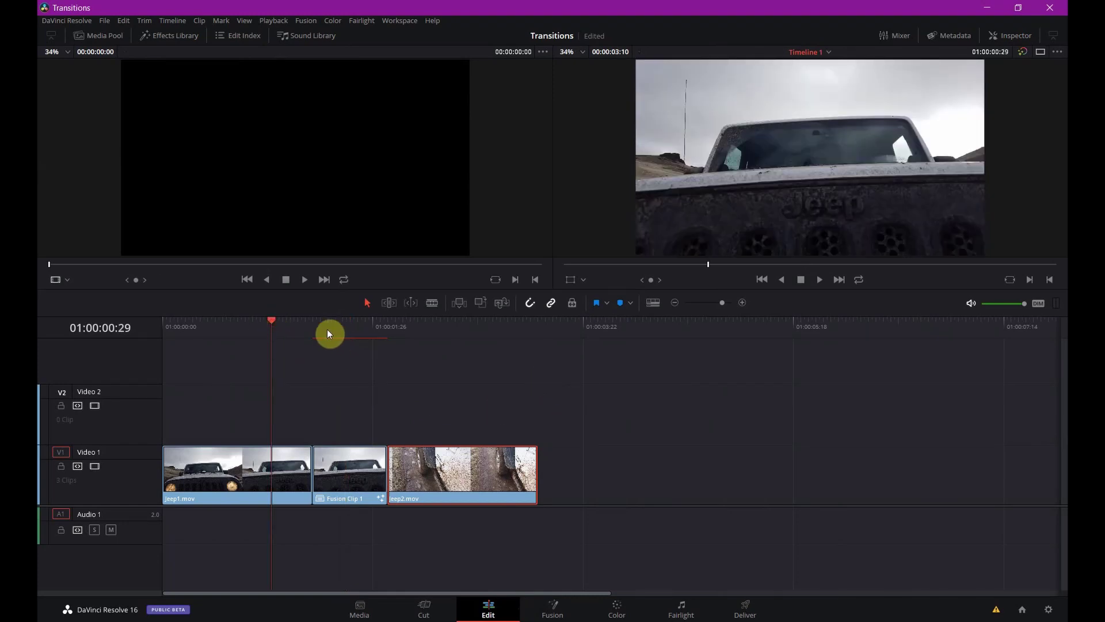
{"action": "key", "text": "space"}
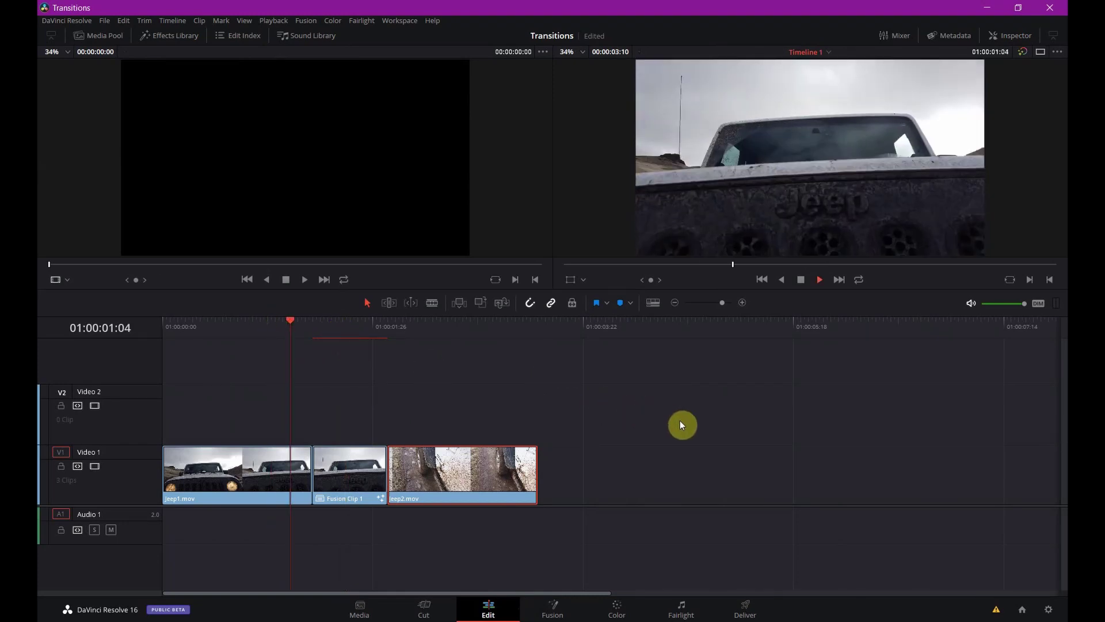
{"action": "key", "text": "space"}
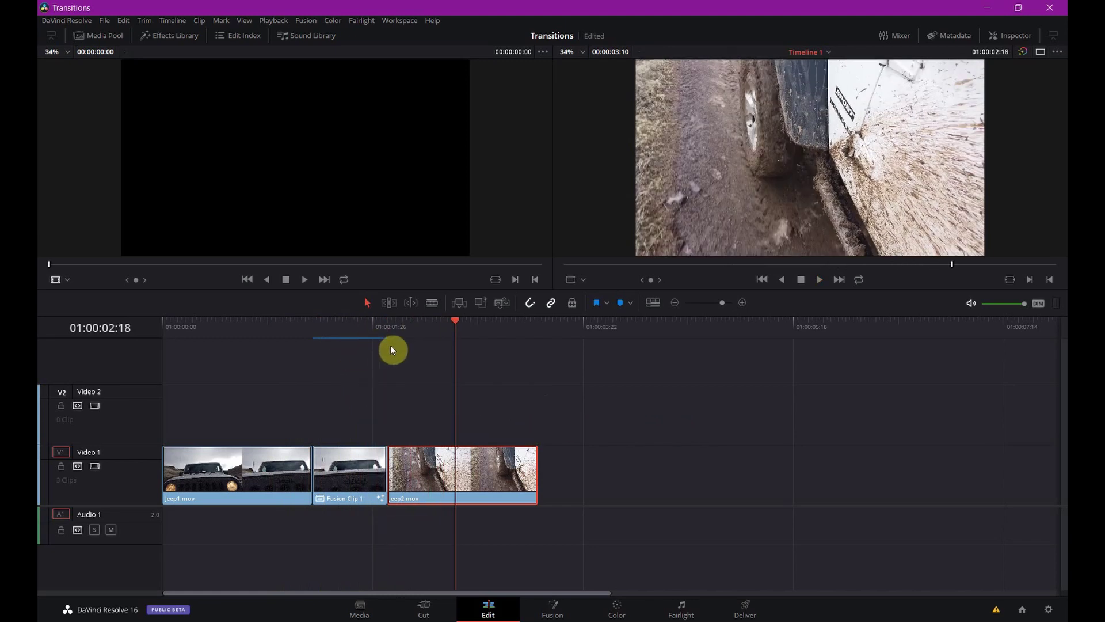
{"action": "left_click", "coordinate": [252, 329]}
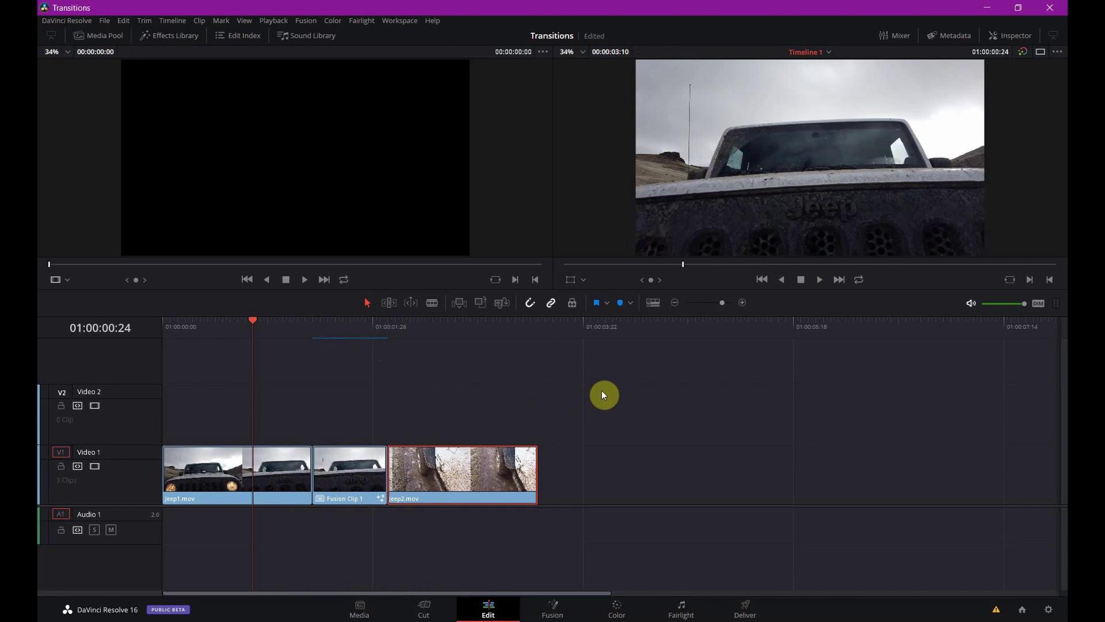
{"action": "key", "text": "space"}
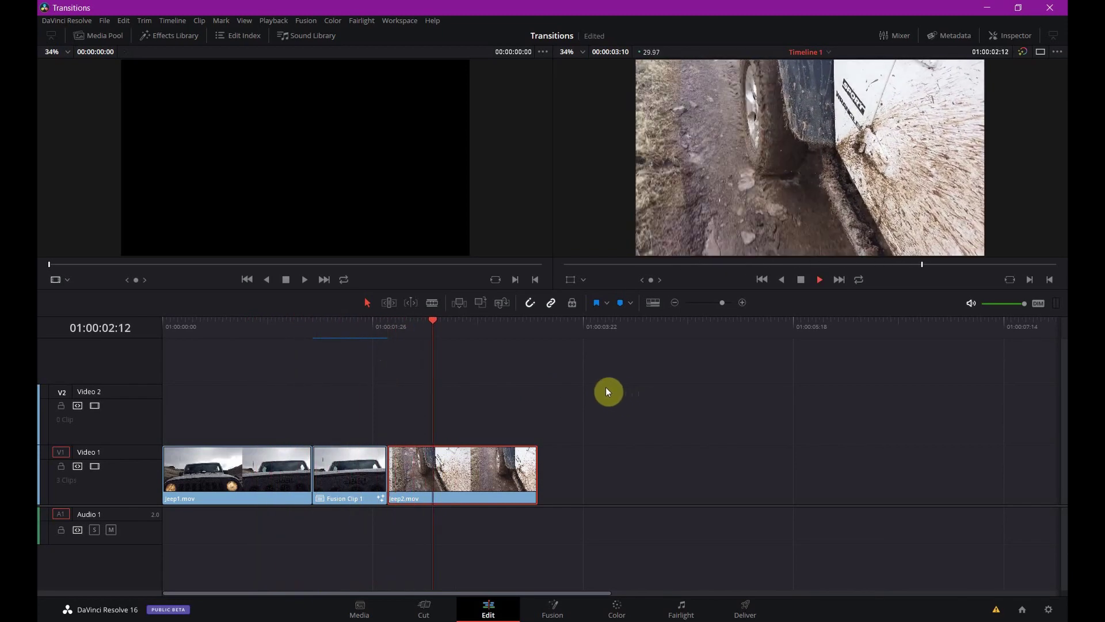
{"action": "left_click", "coordinate": [265, 326]}
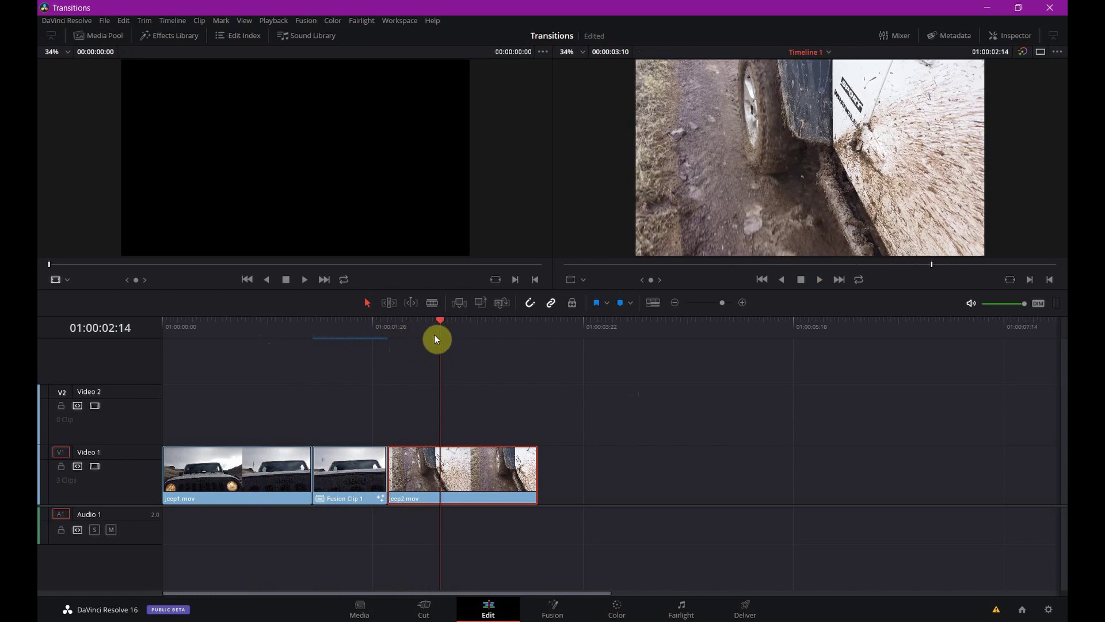
Scrub and replay the blurred transition, then open the jeep2 clip in the Fusion page
{"action": "left_click", "coordinate": [336, 333]}
{"action": "mouse_move", "coordinate": [335, 333]}
{"action": "left_mouse_down"}
{"action": "mouse_move", "coordinate": [323, 333]}
{"action": "mouse_move", "coordinate": [340, 338]}
{"action": "left_mouse_up"}
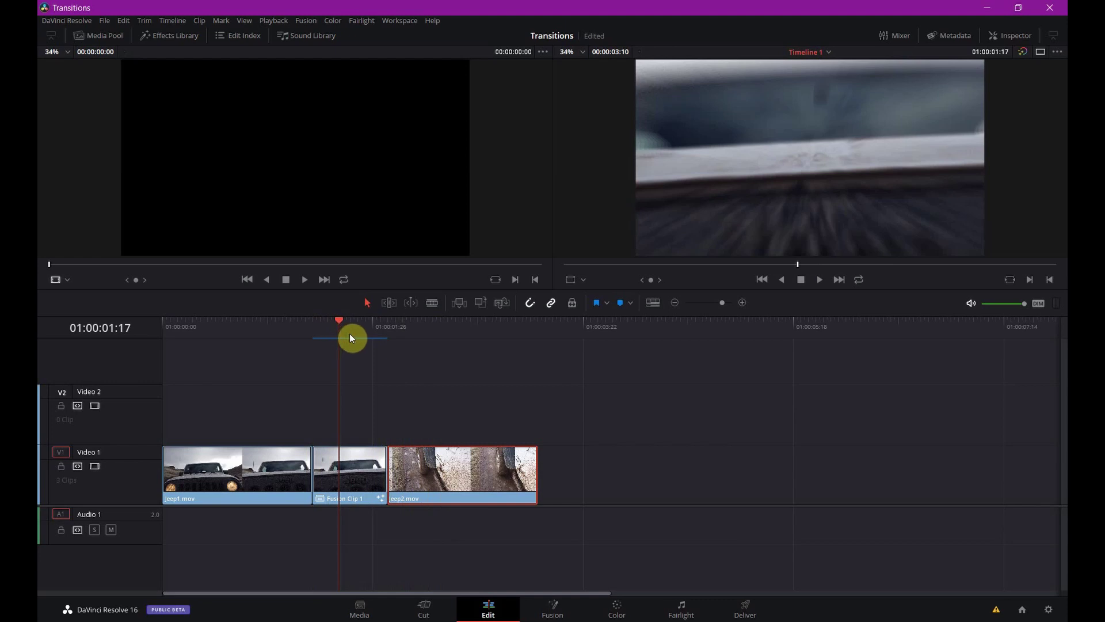
{"action": "left_click_drag", "start_coordinate": [351, 337], "coordinate": [314, 334]}
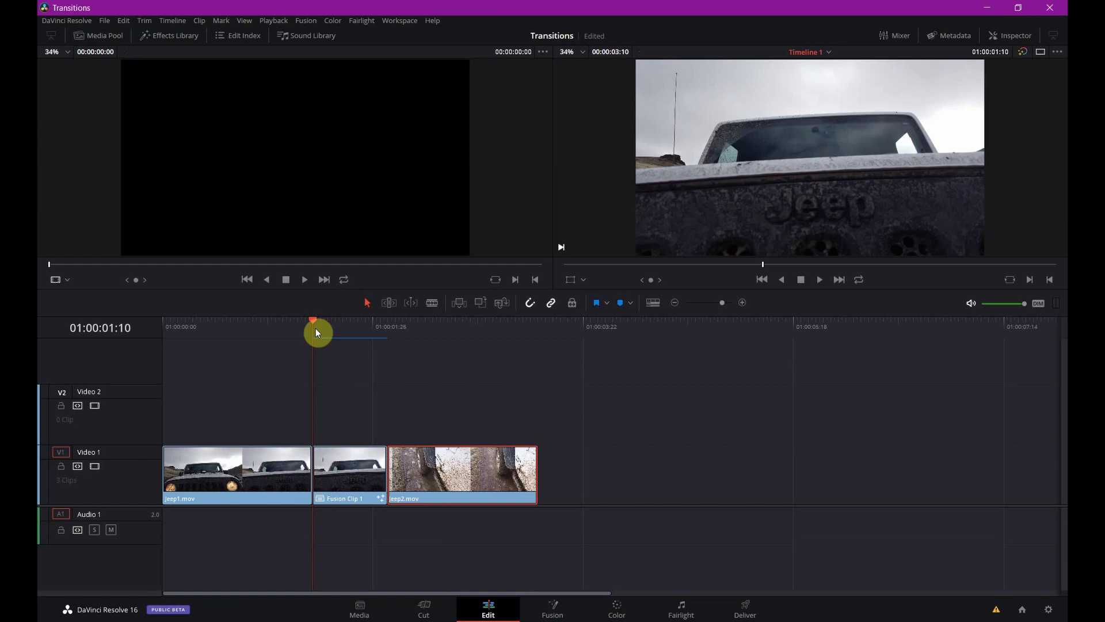
{"action": "mouse_move", "coordinate": [315, 332]}
{"action": "left_mouse_down"}
{"action": "mouse_move", "coordinate": [358, 319]}
{"action": "mouse_move", "coordinate": [317, 325]}
{"action": "left_mouse_up"}
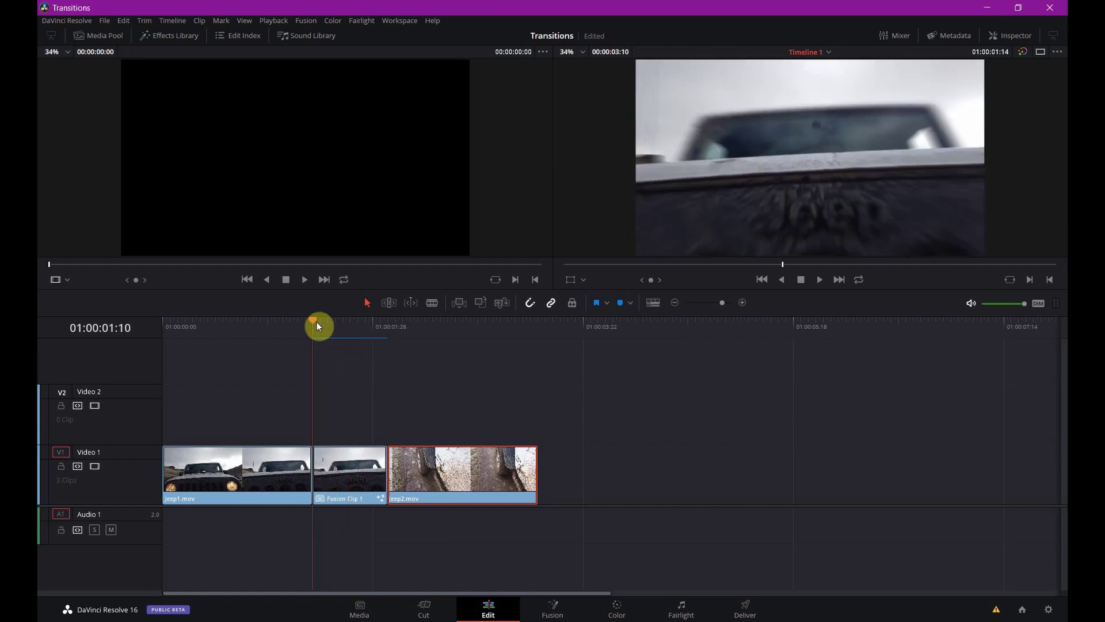
{"action": "key", "text": "space"}
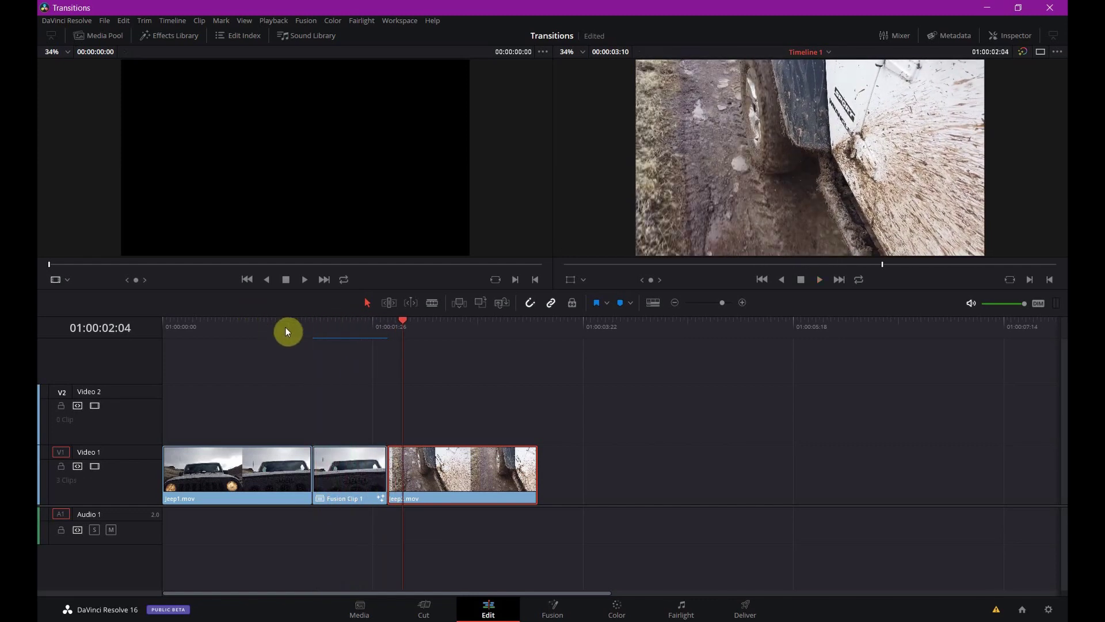
{"action": "left_click", "coordinate": [286, 327]}
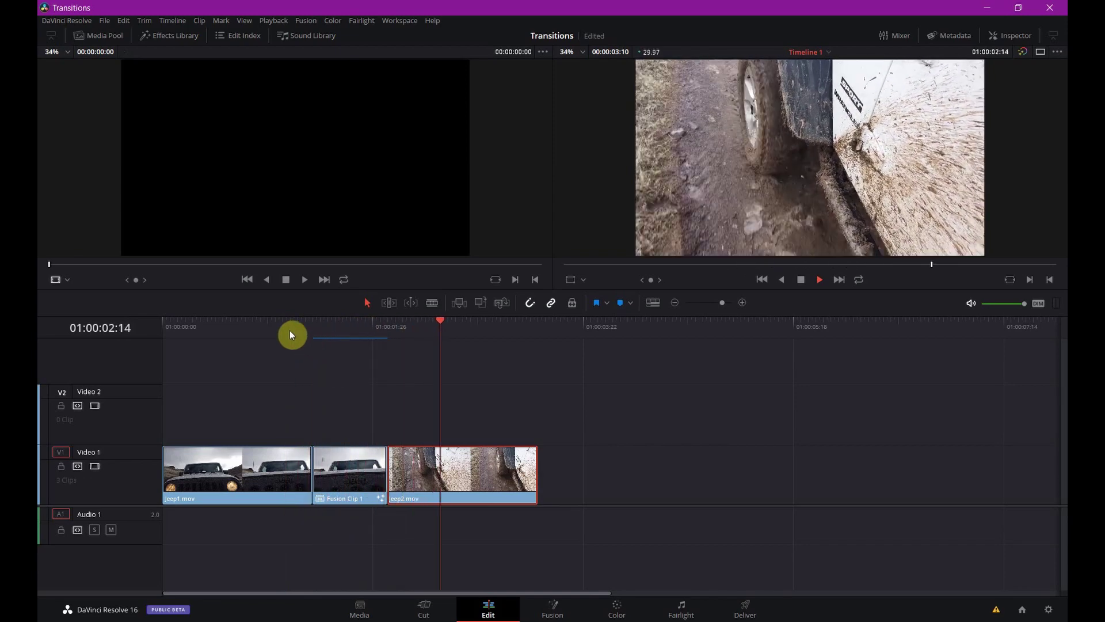
{"action": "left_click", "coordinate": [291, 329]}
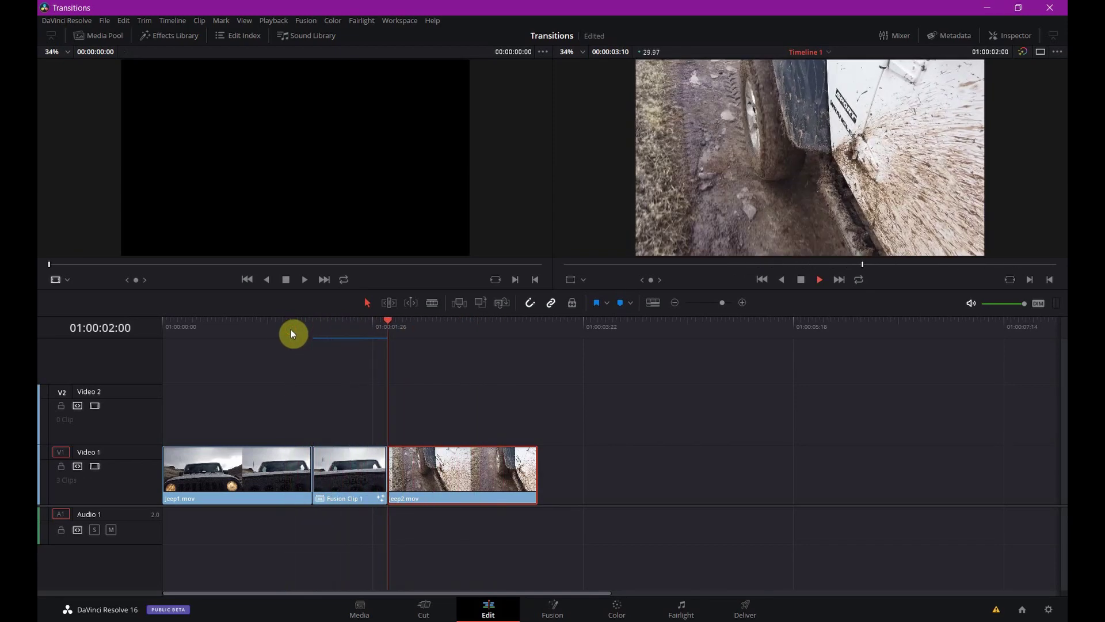
{"action": "key", "text": "space"}
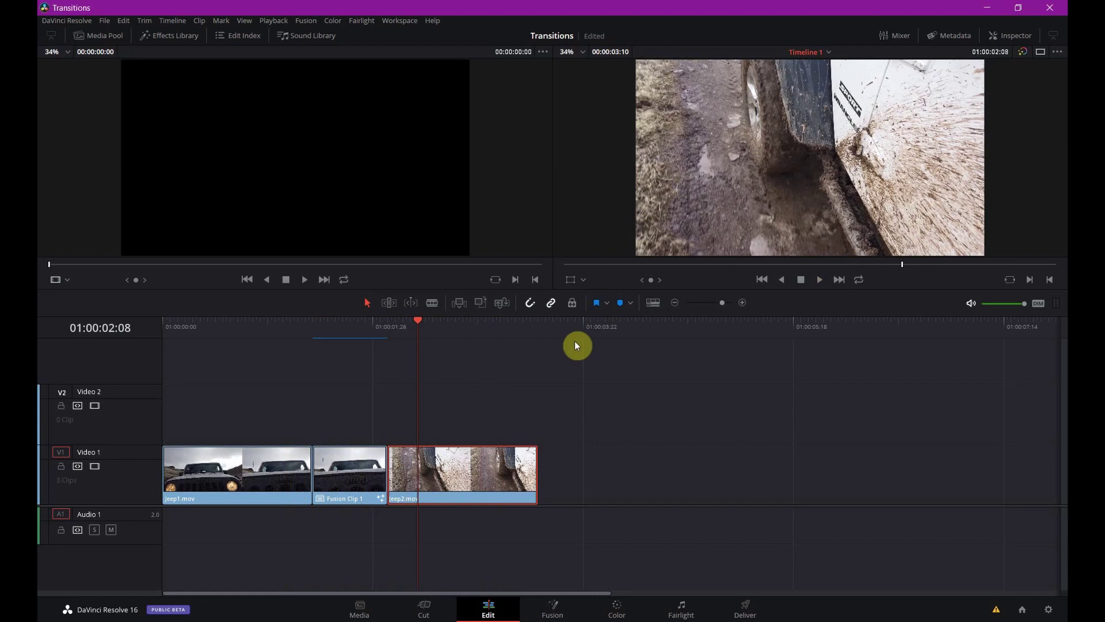
{"action": "left_click", "coordinate": [557, 607]}
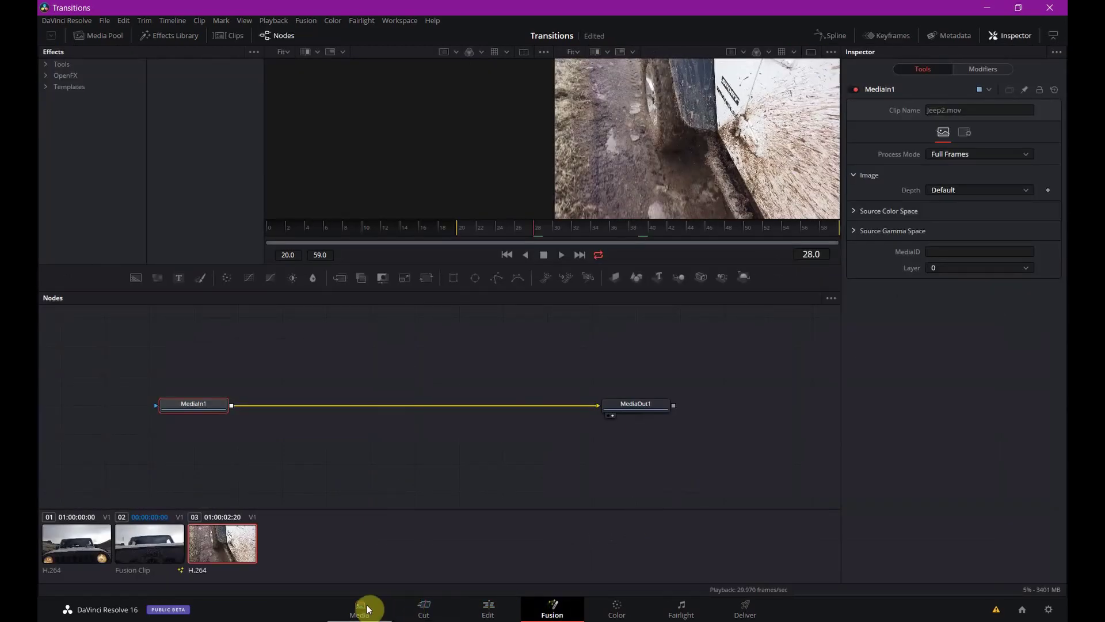
Load clip 02's graph, shift MediaOut1 right and insert BrightnessContrast1 after Transform1
{"action": "left_click", "coordinate": [164, 550]}
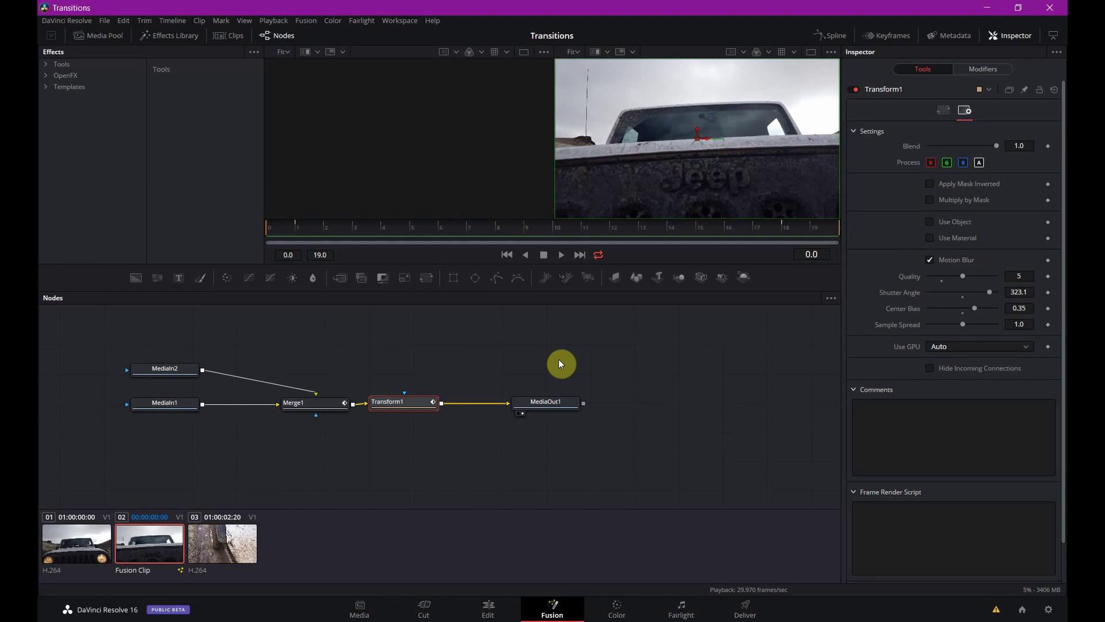
{"action": "left_click_drag", "start_coordinate": [553, 401], "coordinate": [617, 402]}
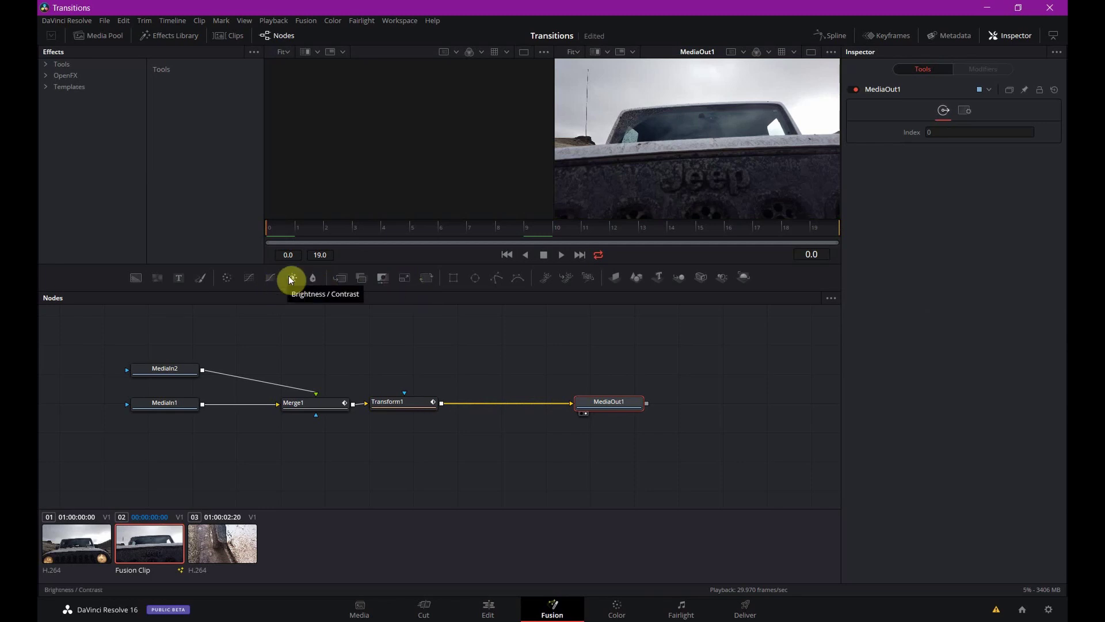
{"action": "left_click", "coordinate": [395, 401]}
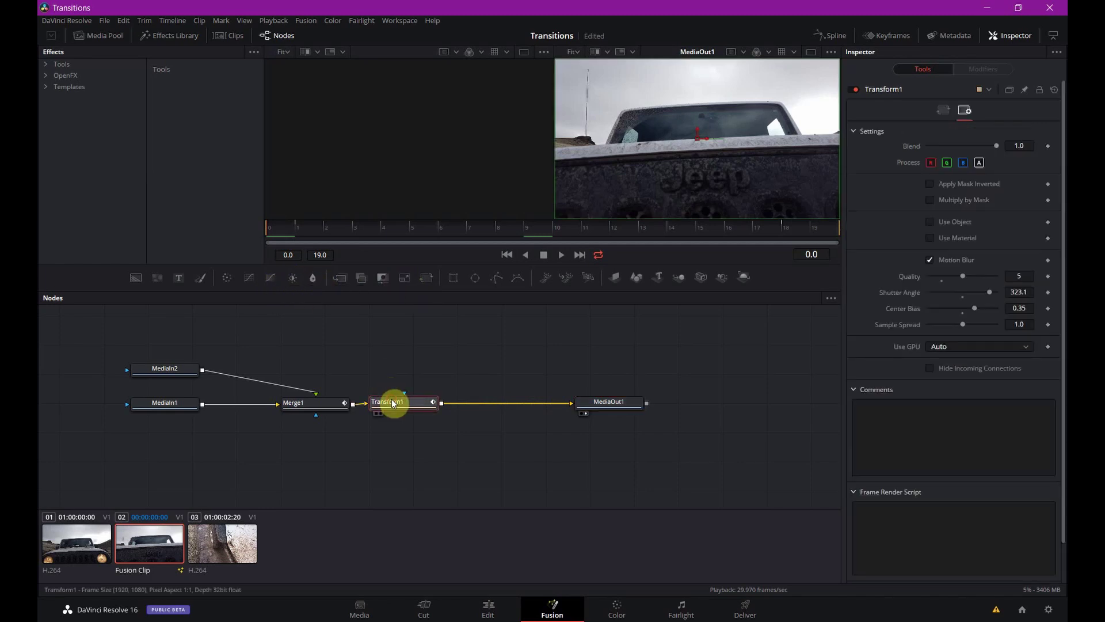
{"action": "left_click", "coordinate": [292, 278]}
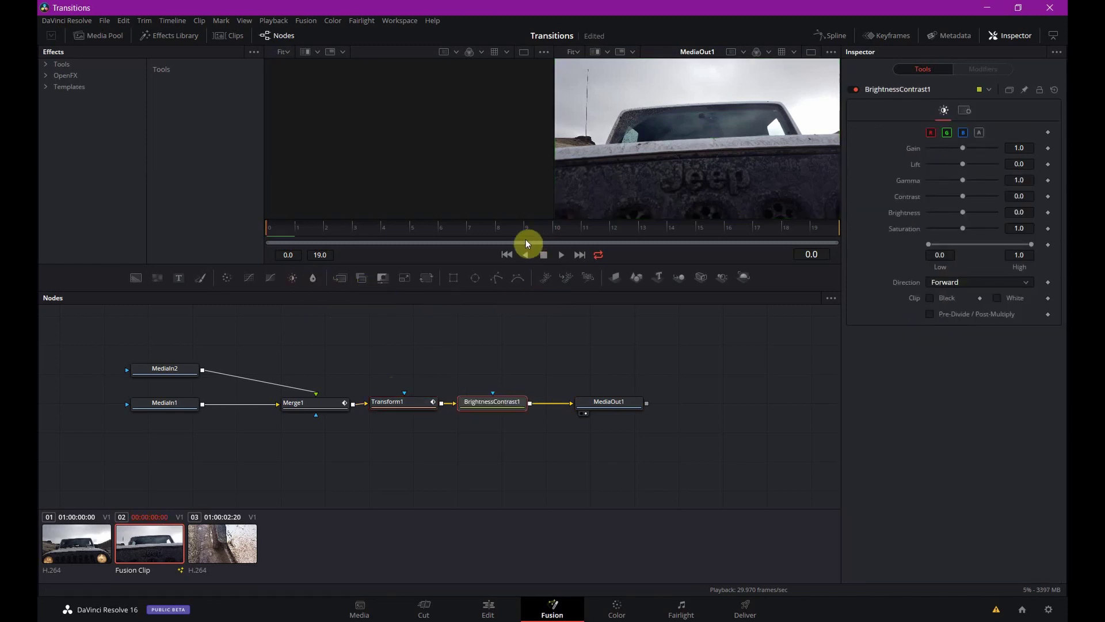
Keyframe BrightnessContrast1 Gain at 1.25 mid-transition and 1.0 at frames 4 and 15
{"action": "left_click_drag", "start_coordinate": [515, 237], "coordinate": [564, 222]}
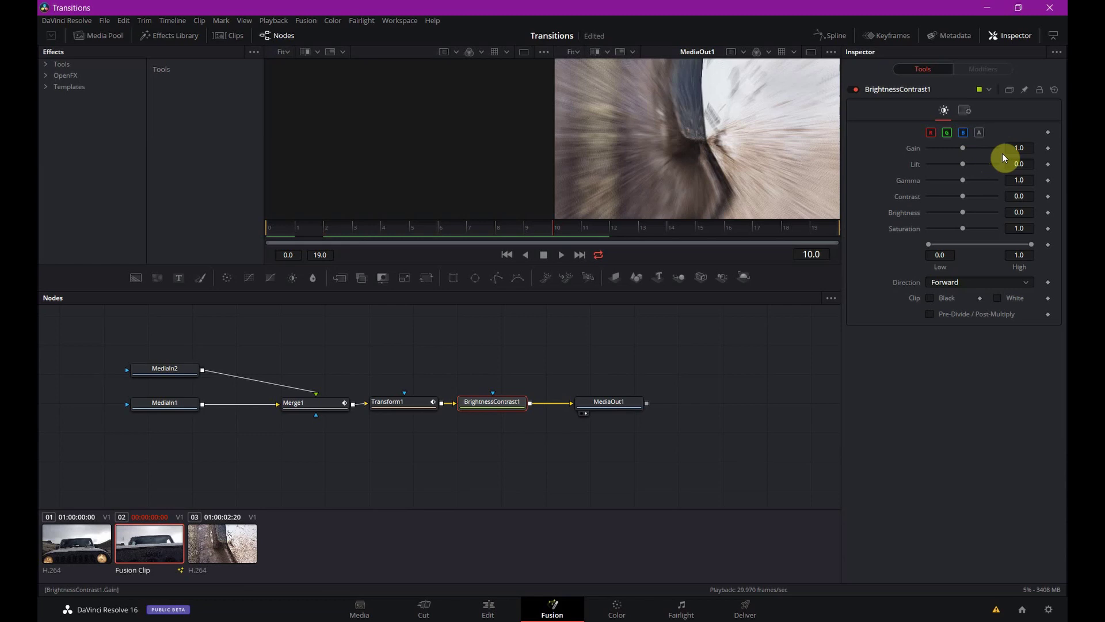
{"action": "left_click", "coordinate": [1048, 149]}
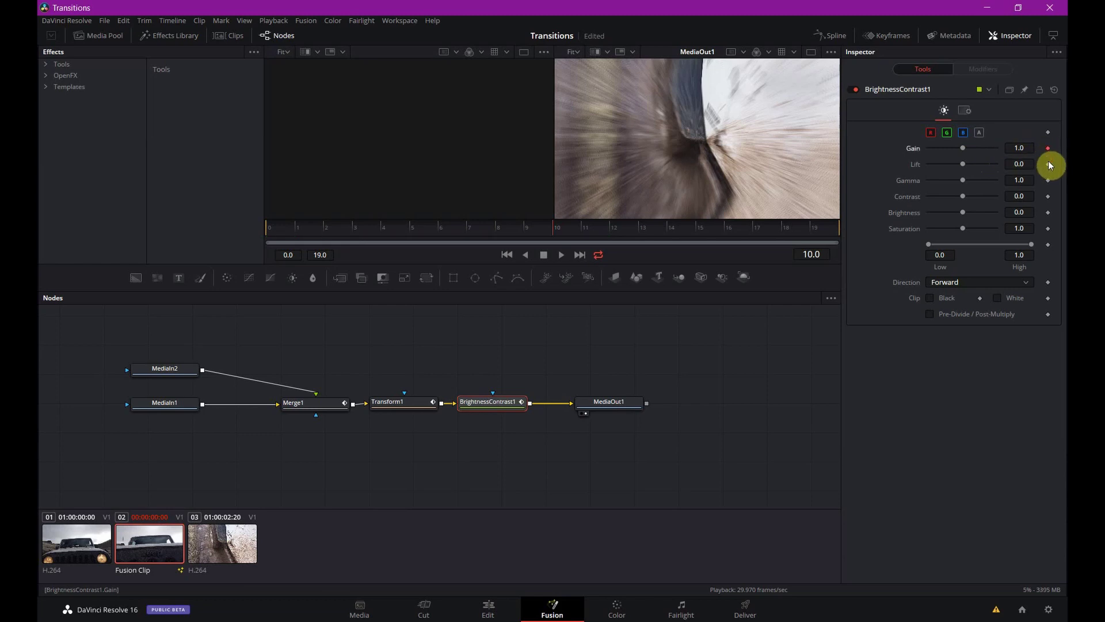
{"action": "left_click_drag", "start_coordinate": [964, 147], "coordinate": [966, 148]}
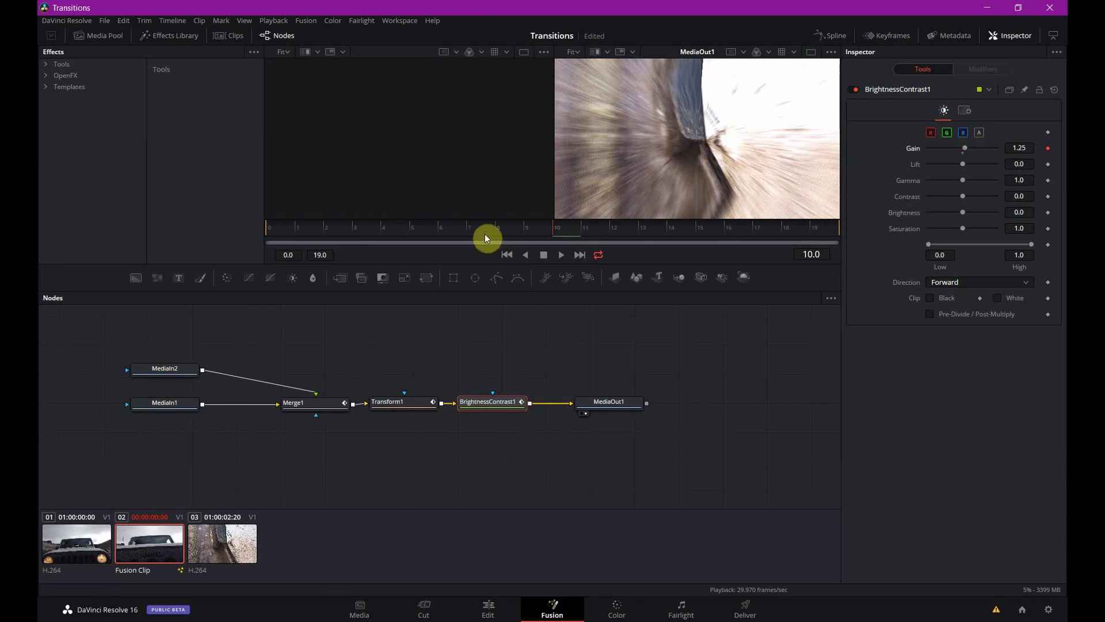
{"action": "left_click_drag", "start_coordinate": [528, 225], "coordinate": [386, 225]}
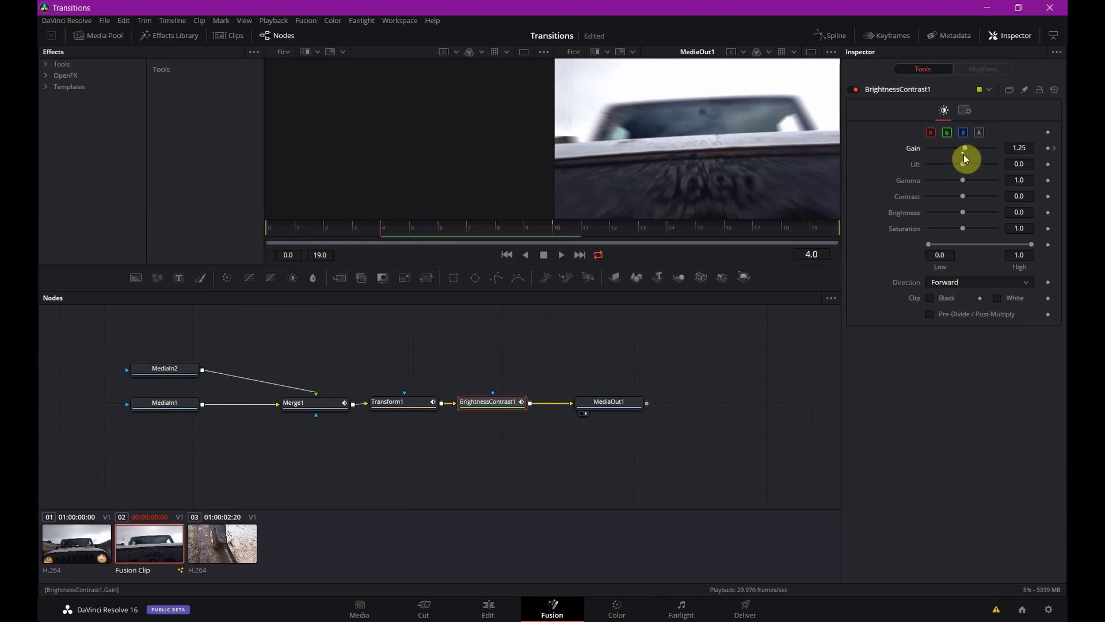
{"action": "left_click_drag", "start_coordinate": [965, 159], "coordinate": [963, 157]}
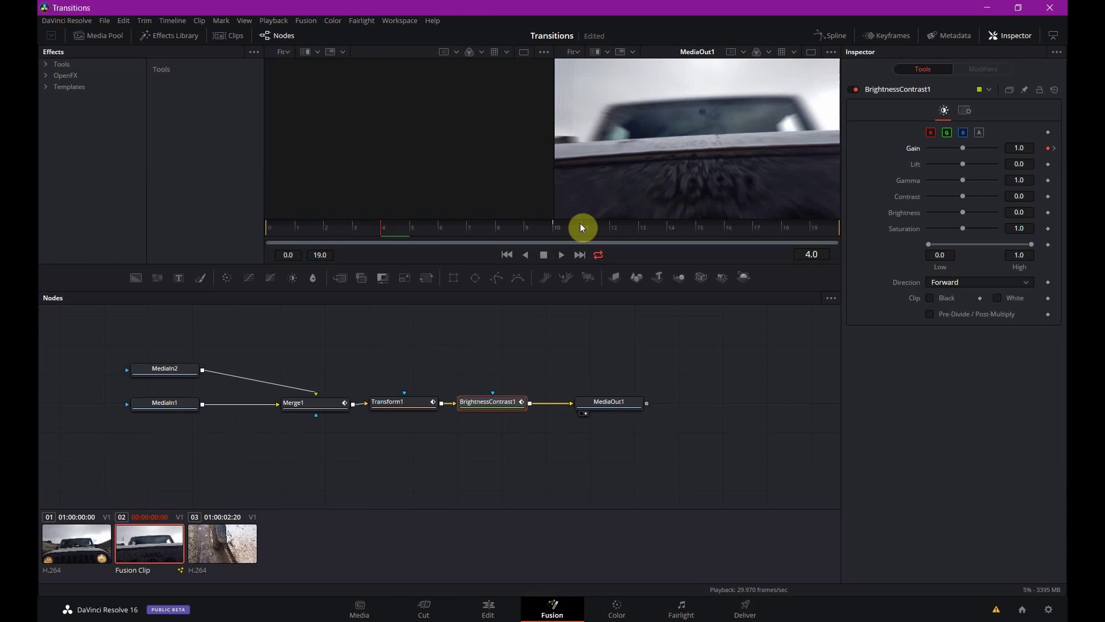
{"action": "left_click_drag", "start_coordinate": [580, 226], "coordinate": [697, 226]}
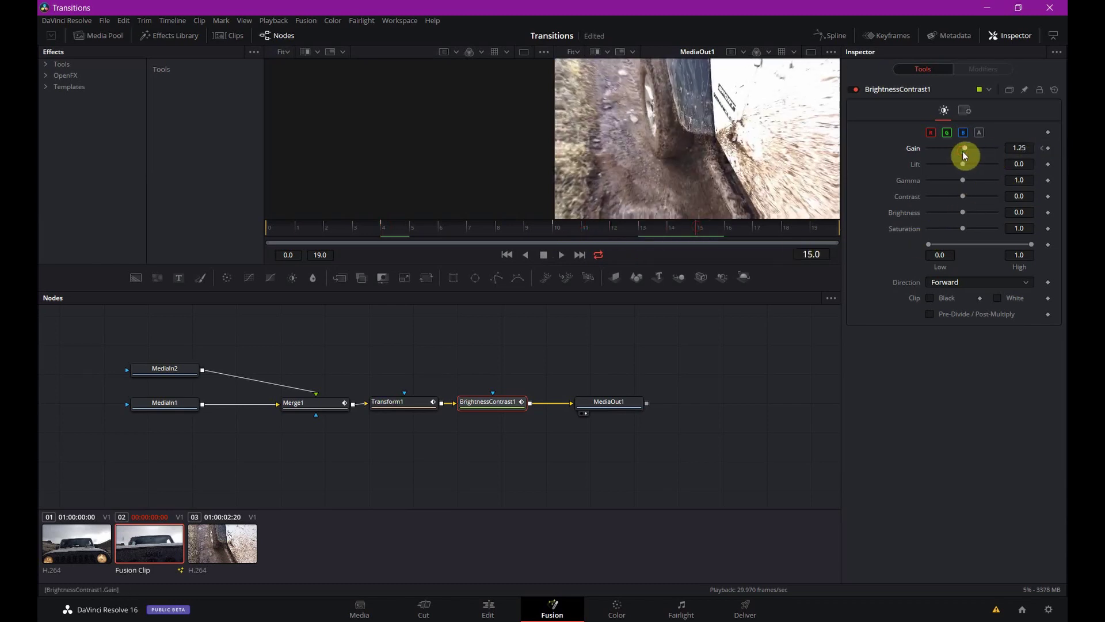
{"action": "left_click_drag", "start_coordinate": [965, 157], "coordinate": [962, 159]}
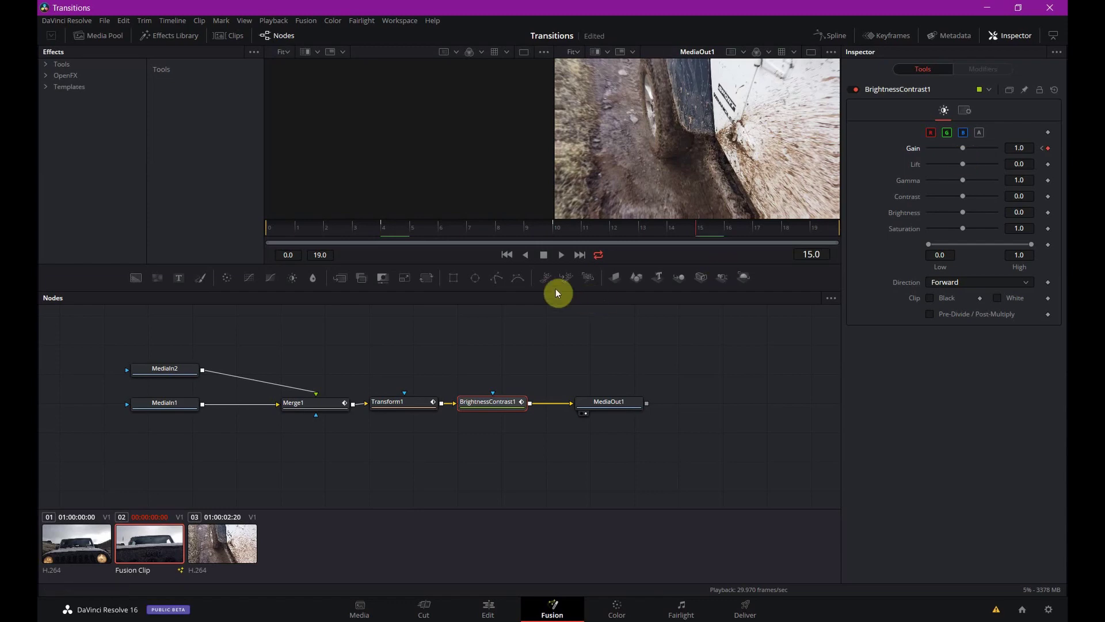
{"action": "left_click", "coordinate": [561, 255]}
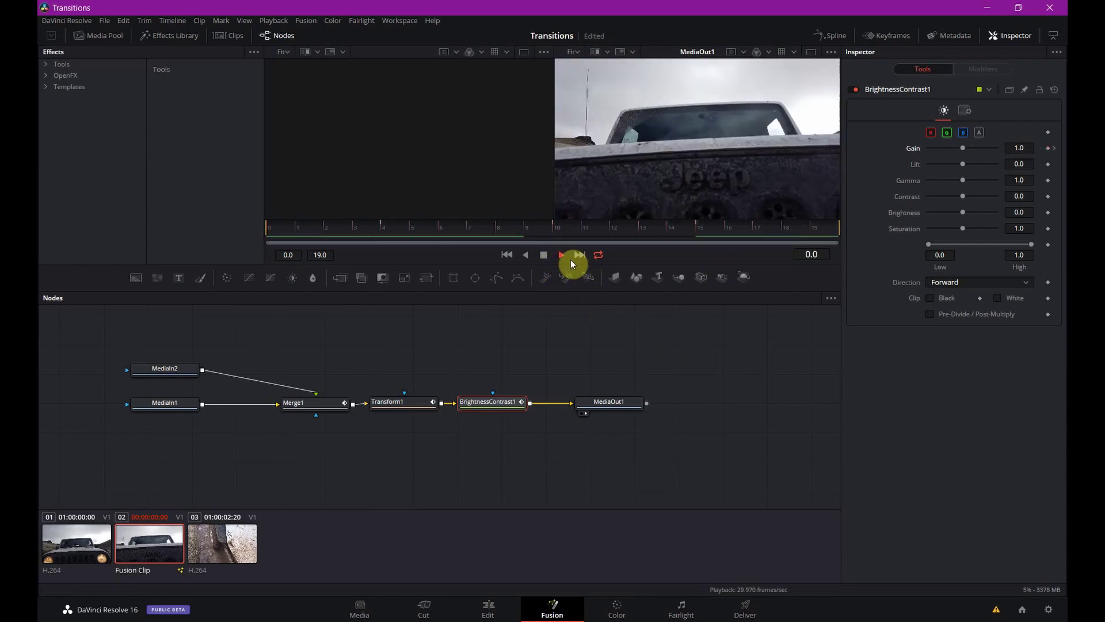
{"action": "left_click", "coordinate": [544, 255]}
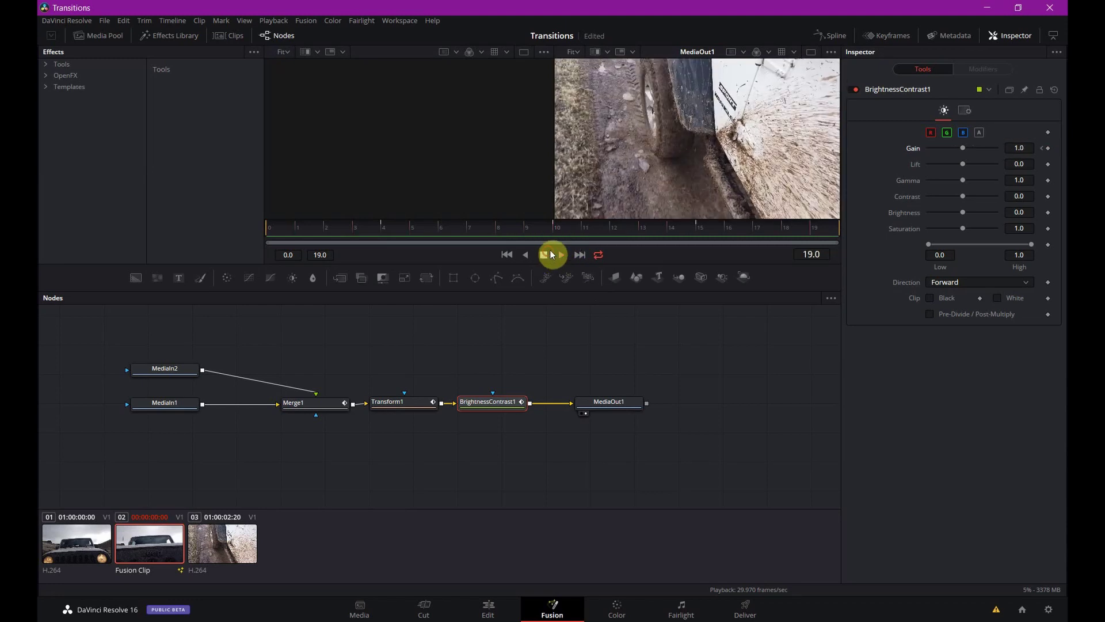
Raise the frame 10 Gain keyframe to 1.38 and preview the brighter flash
{"action": "left_click", "coordinate": [556, 227]}
{"action": "left_click", "coordinate": [1048, 148]}
{"action": "left_click_drag", "start_coordinate": [962, 148], "coordinate": [969, 151]}
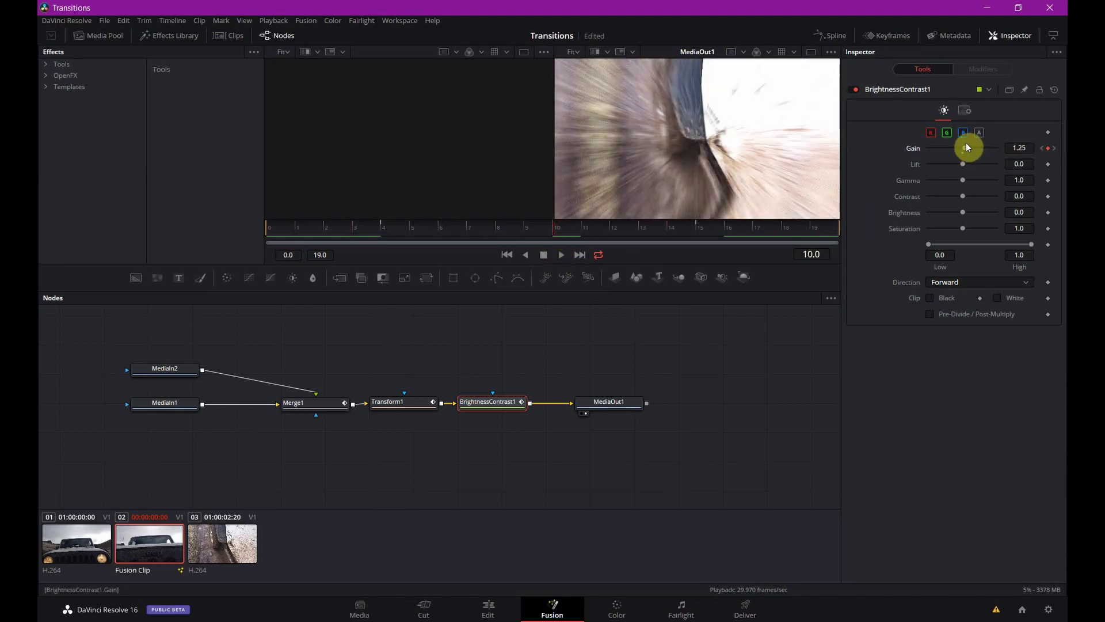
{"action": "left_click_drag", "start_coordinate": [966, 142], "coordinate": [967, 140]}
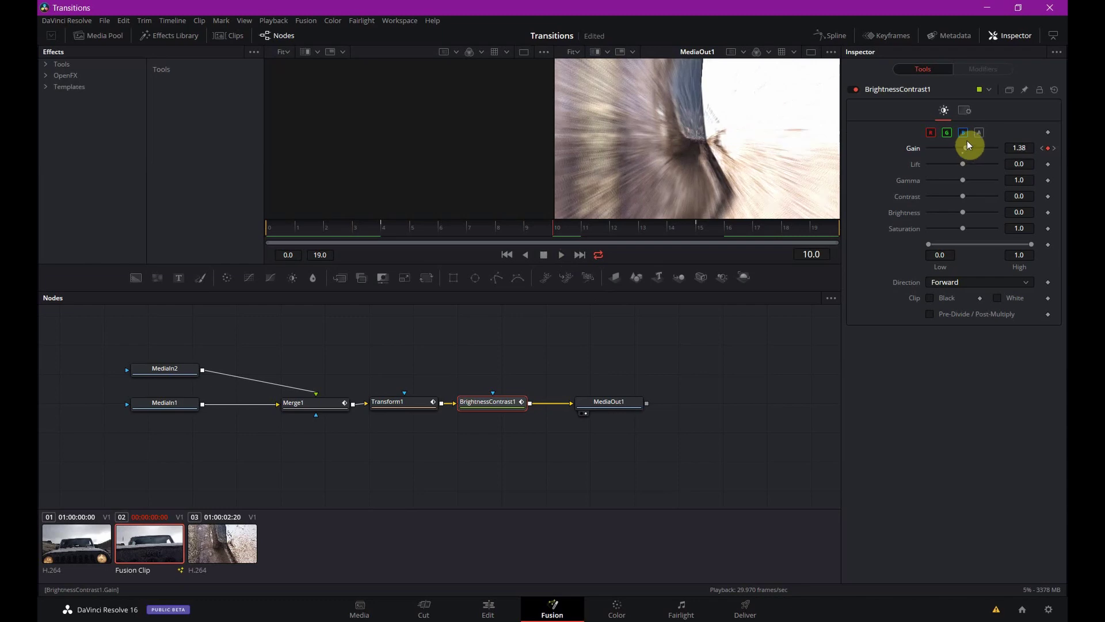
{"action": "left_click", "coordinate": [557, 255]}
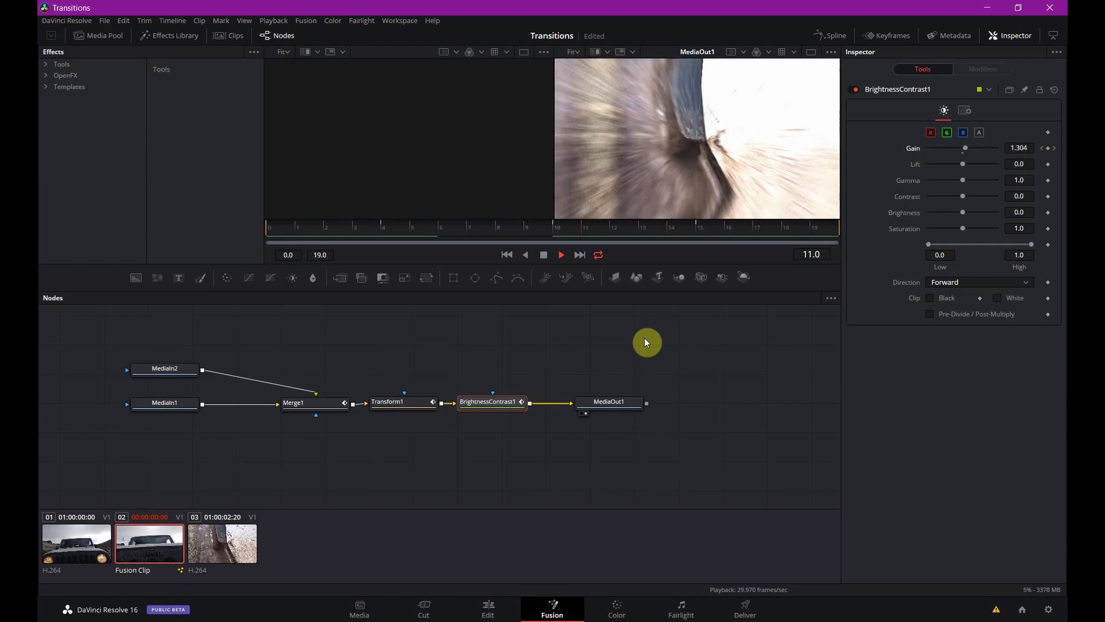
{"action": "left_click", "coordinate": [545, 255]}
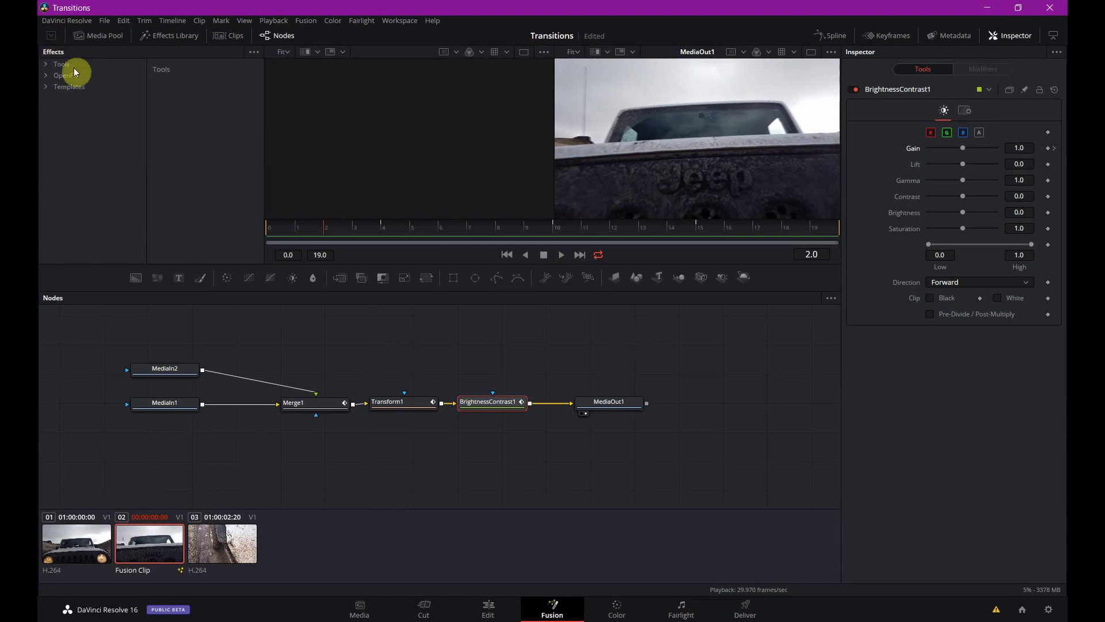
Expand Templates ▸ AS Transitions in the Effects library to list its Slide and Zoom presets
{"action": "left_click", "coordinate": [47, 88]}
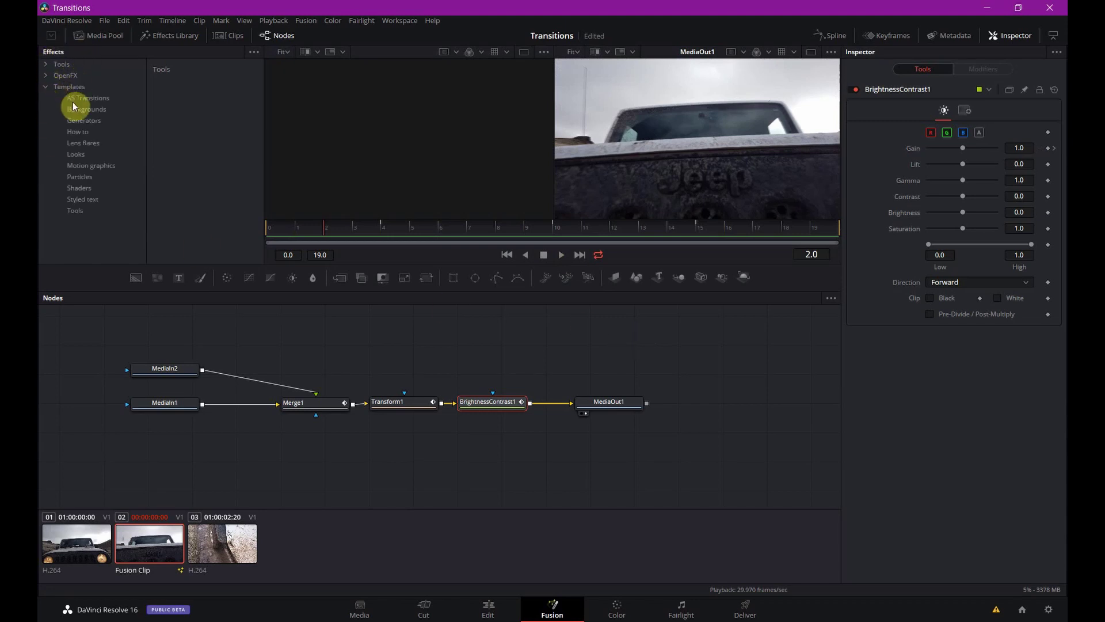
{"action": "left_click", "coordinate": [88, 99]}
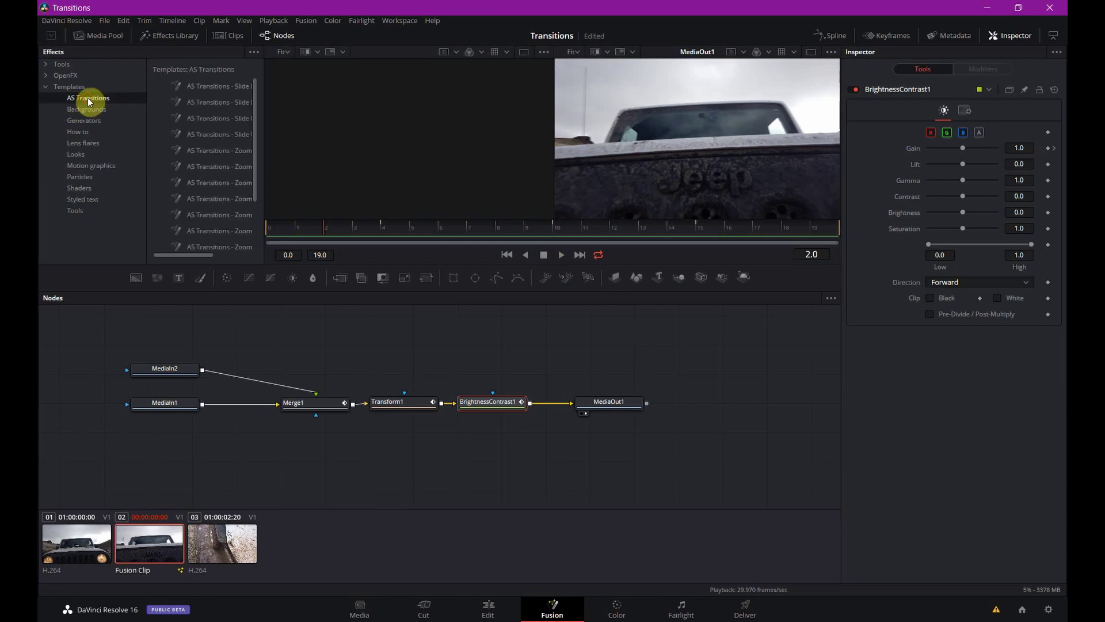
{"action": "left_click", "coordinate": [47, 87]}
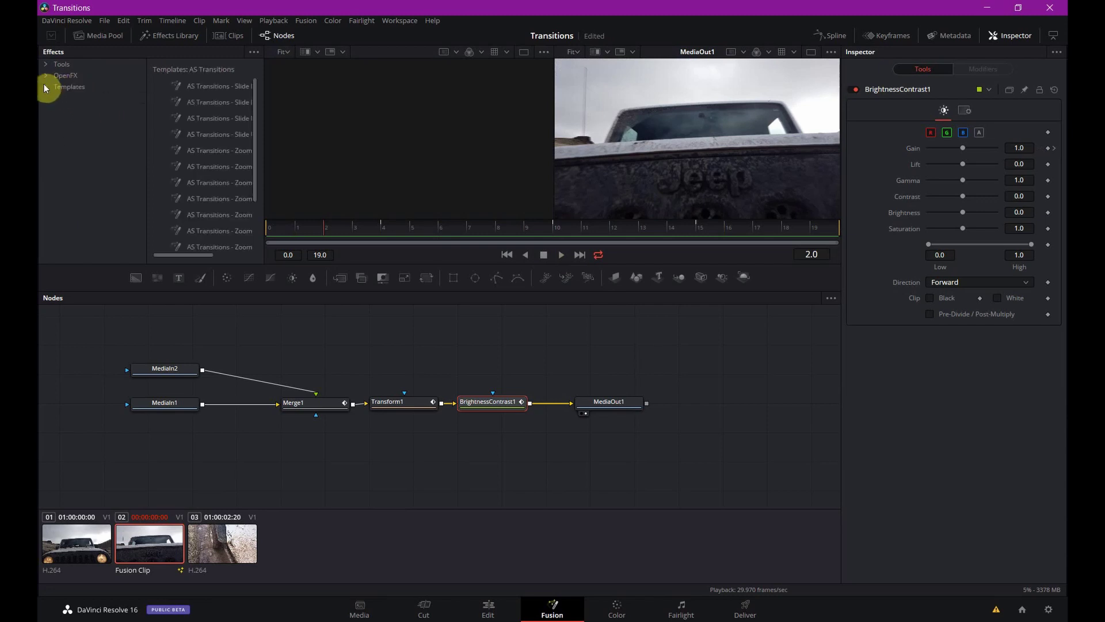
{"action": "left_click", "coordinate": [46, 86]}
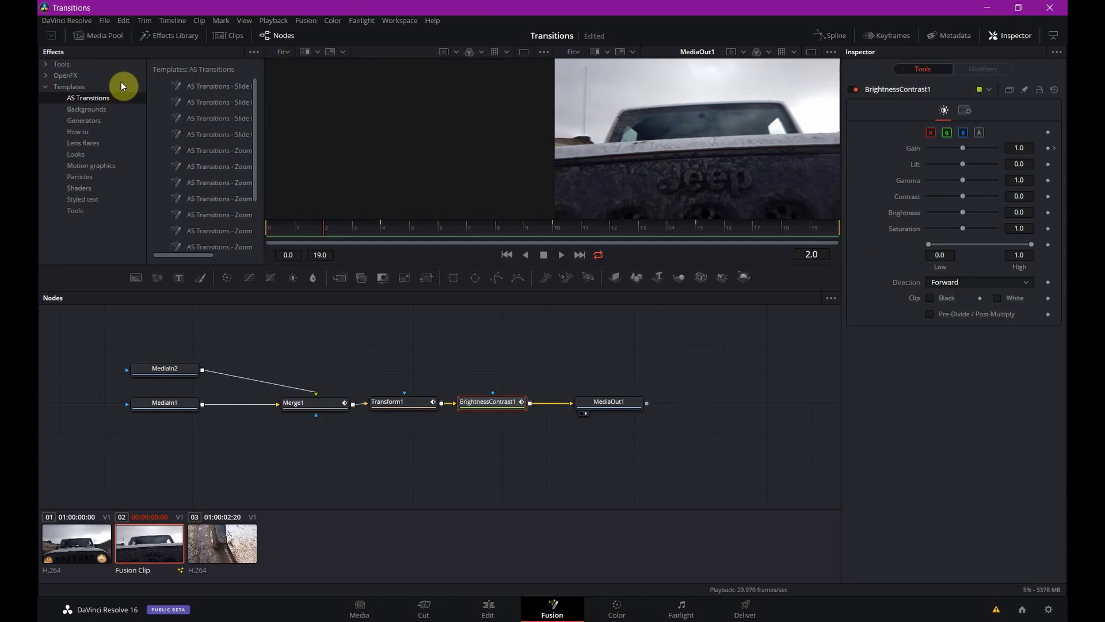
{"action": "left_click", "coordinate": [418, 333]}
{"action": "left_click", "coordinate": [179, 404]}
Tighten the node layout leftward and select Merge1, Transform1 and BrightnessContrast1
{"action": "left_click_drag", "start_coordinate": [309, 410], "coordinate": [285, 405]}
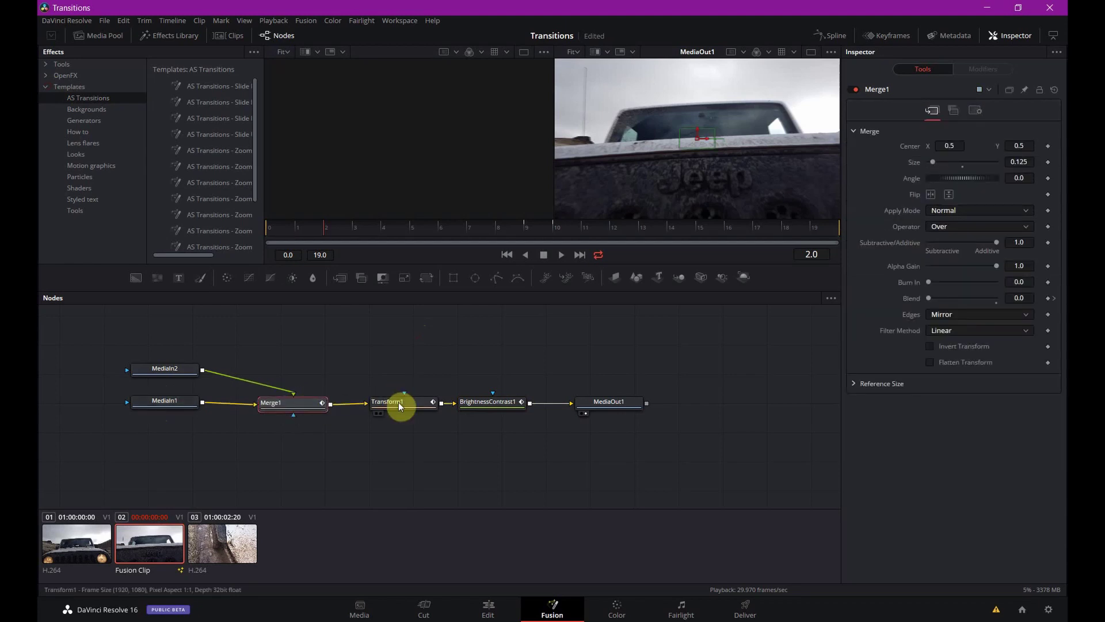
{"action": "left_click_drag", "start_coordinate": [398, 402], "coordinate": [385, 403]}
{"action": "left_click_drag", "start_coordinate": [506, 402], "coordinate": [494, 402]}
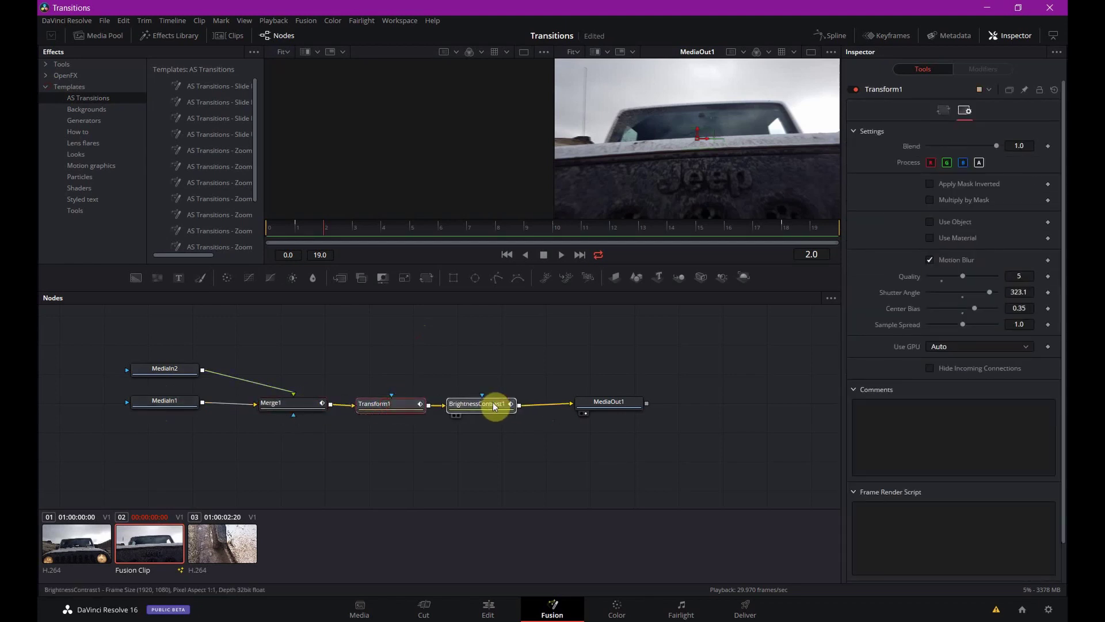
{"action": "left_click_drag", "start_coordinate": [587, 404], "coordinate": [576, 403]}
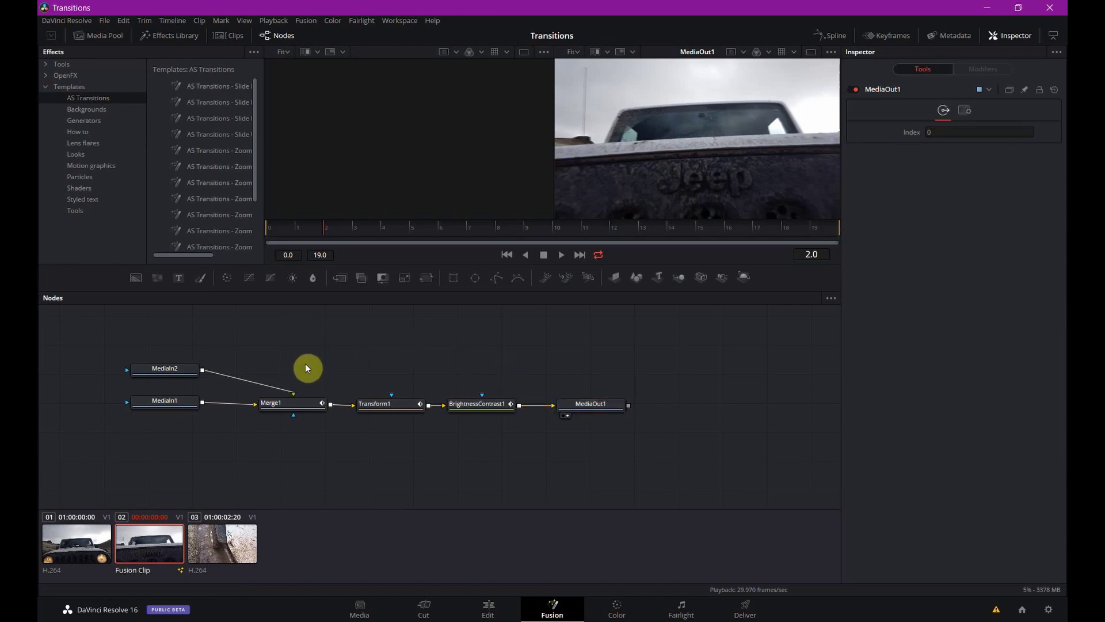
{"action": "left_click_drag", "start_coordinate": [277, 370], "coordinate": [484, 438]}
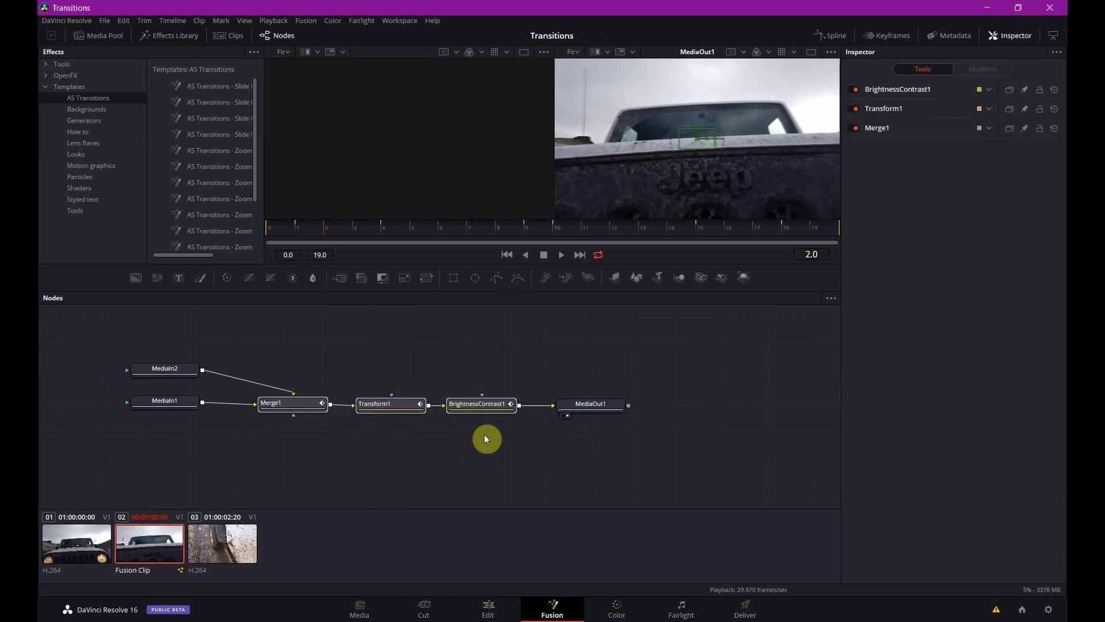
Group the three effect nodes and rename the group ZoomIn
{"action": "key", "text": "ctrl+g"}
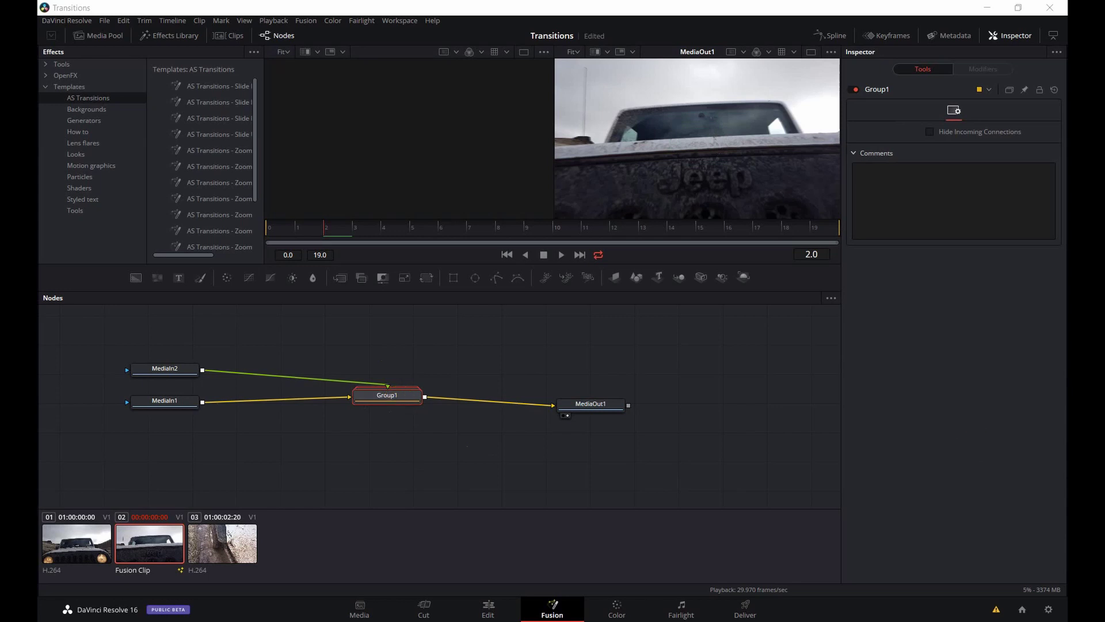
{"action": "key", "text": "F2"}
{"action": "key", "text": "BackSpace"}
{"action": "key", "text": "BackSpace"}
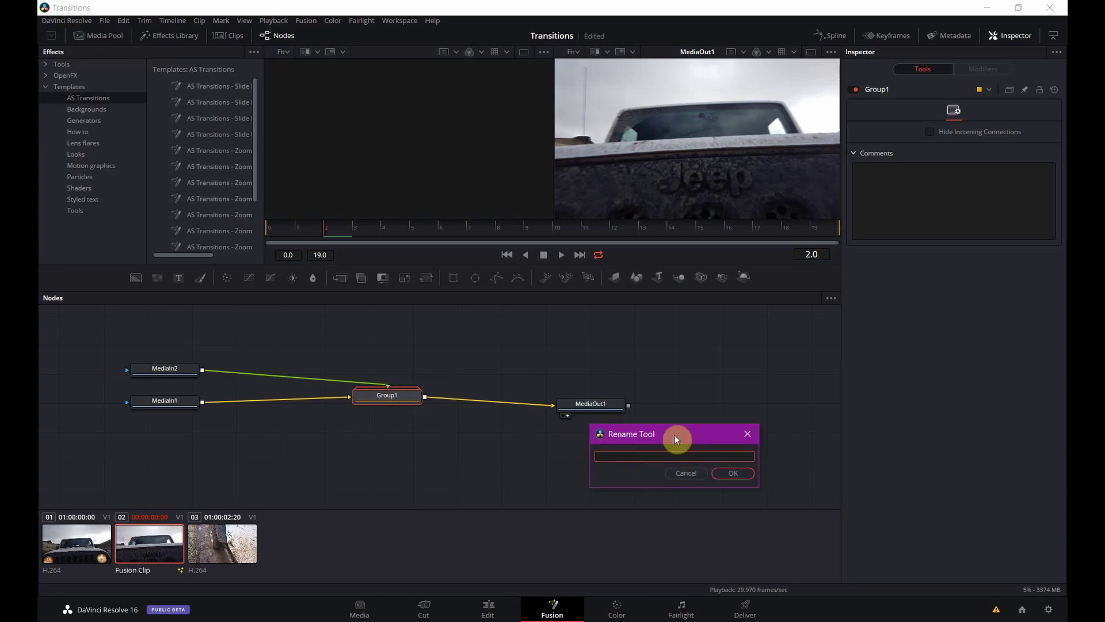
{"action": "type", "text": "ZoomIn"}
{"action": "left_click", "coordinate": [732, 473]}
Move MediaOut1 beside ZoomIn and select all four transition nodes
{"action": "left_click_drag", "start_coordinate": [144, 351], "coordinate": [293, 398]}
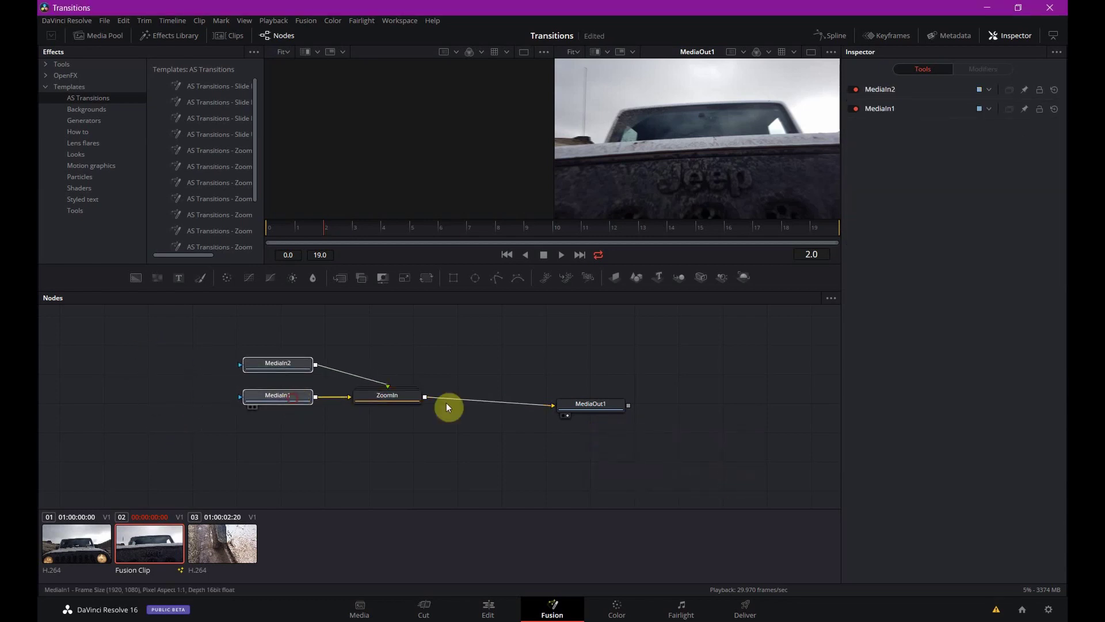
{"action": "left_click_drag", "start_coordinate": [599, 406], "coordinate": [519, 401]}
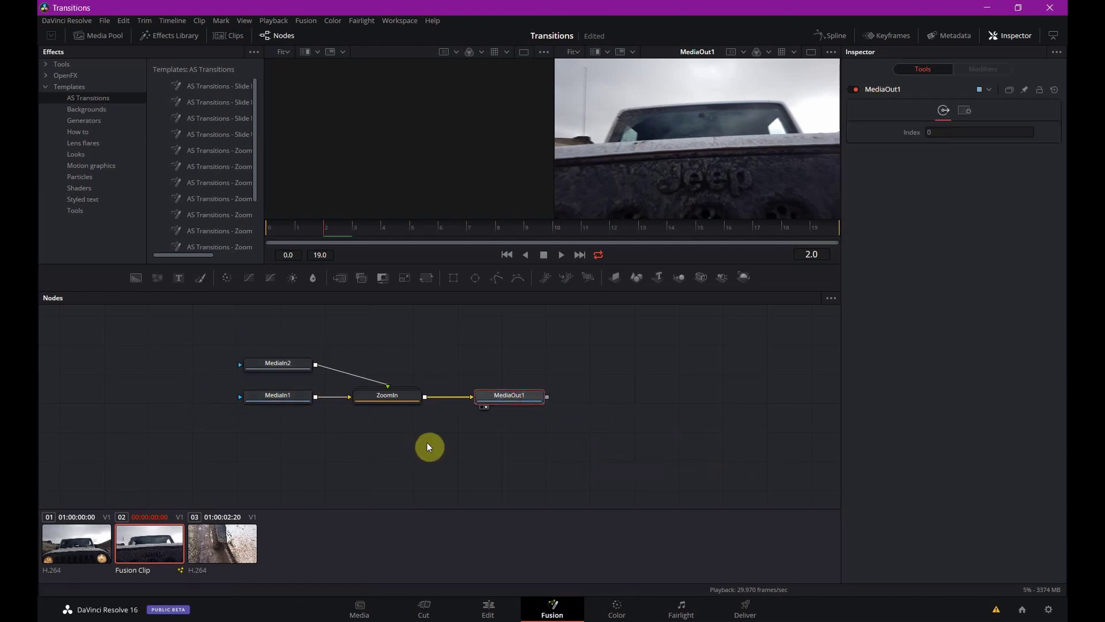
{"action": "left_click_drag", "start_coordinate": [188, 337], "coordinate": [520, 430]}
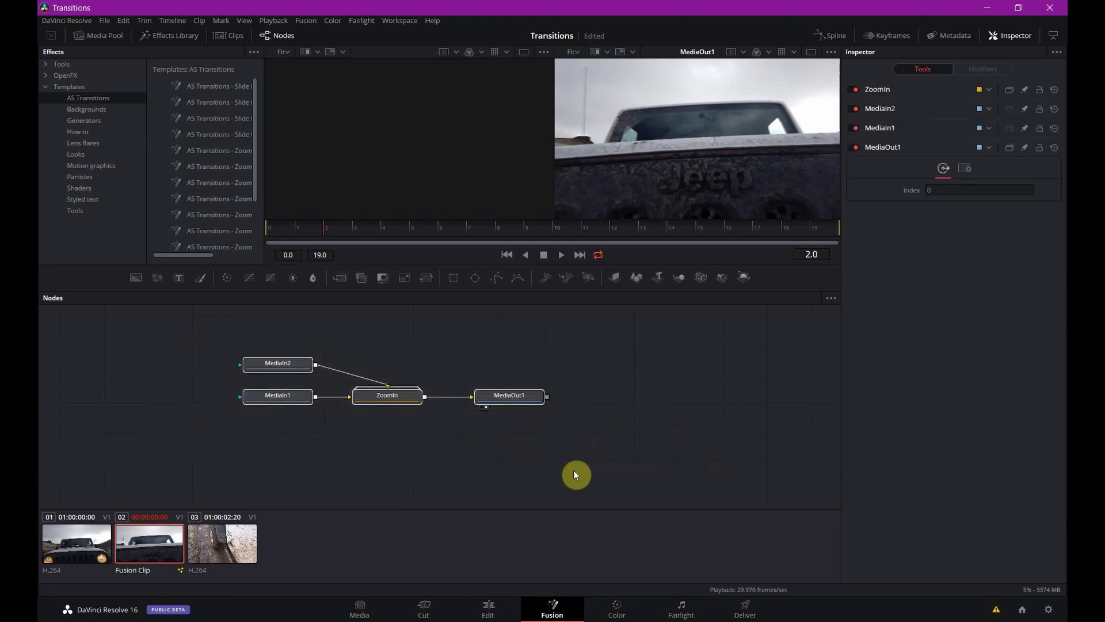
Use MediaIn1's Settings > Save As menu to bring up the Save File dialog
{"action": "left_click", "coordinate": [291, 400]}
{"action": "right_click", "coordinate": [292, 401]}
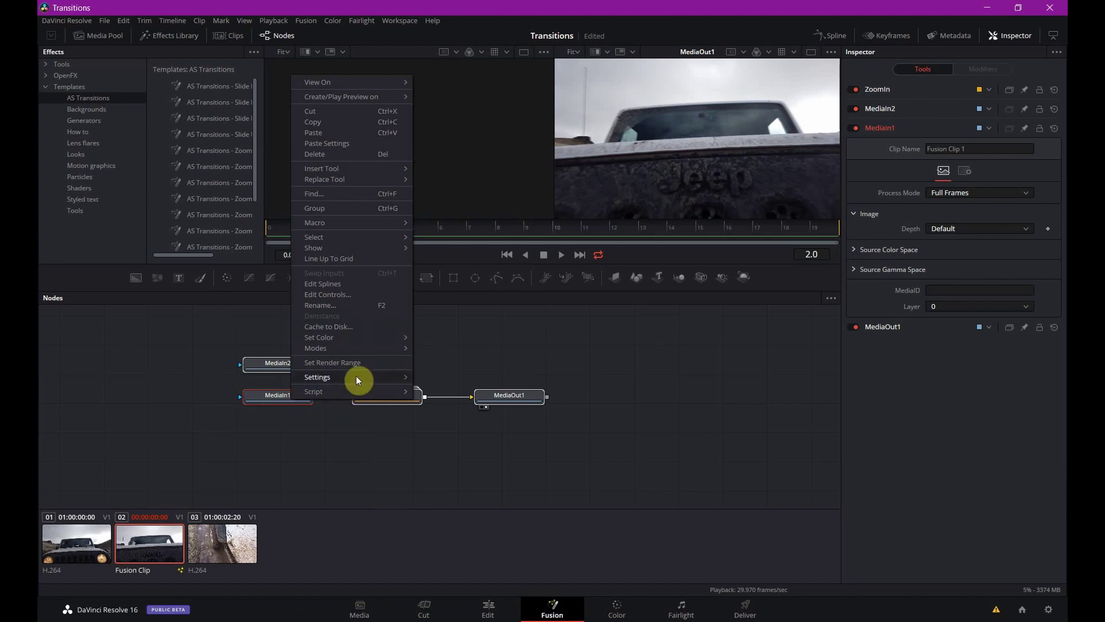
{"action": "mouse_move", "coordinate": [356, 378]}
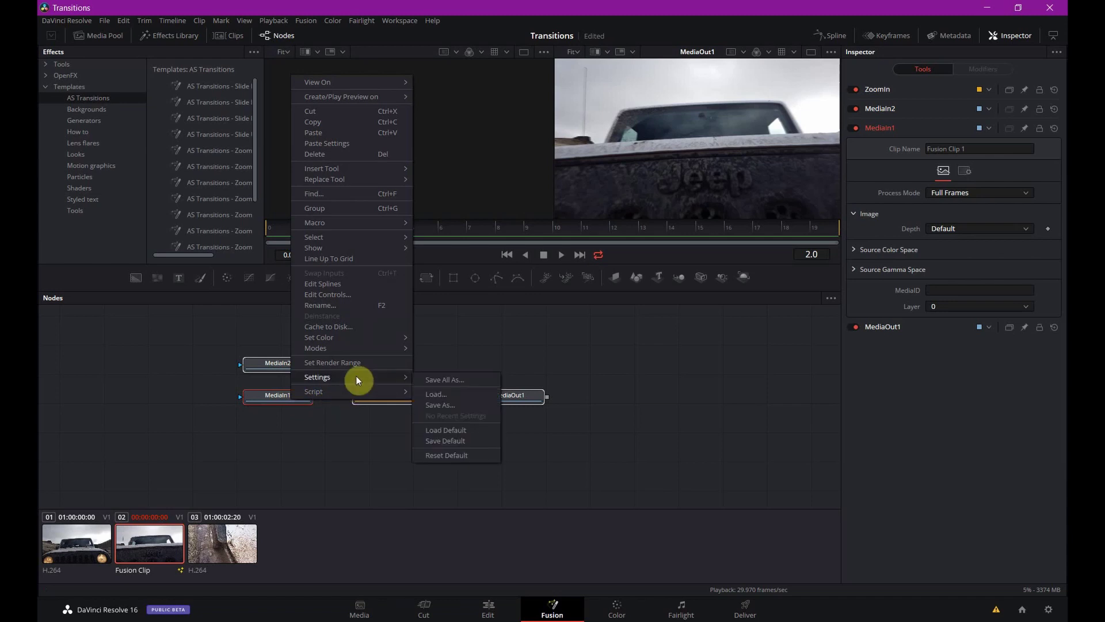
{"action": "left_click", "coordinate": [441, 406]}
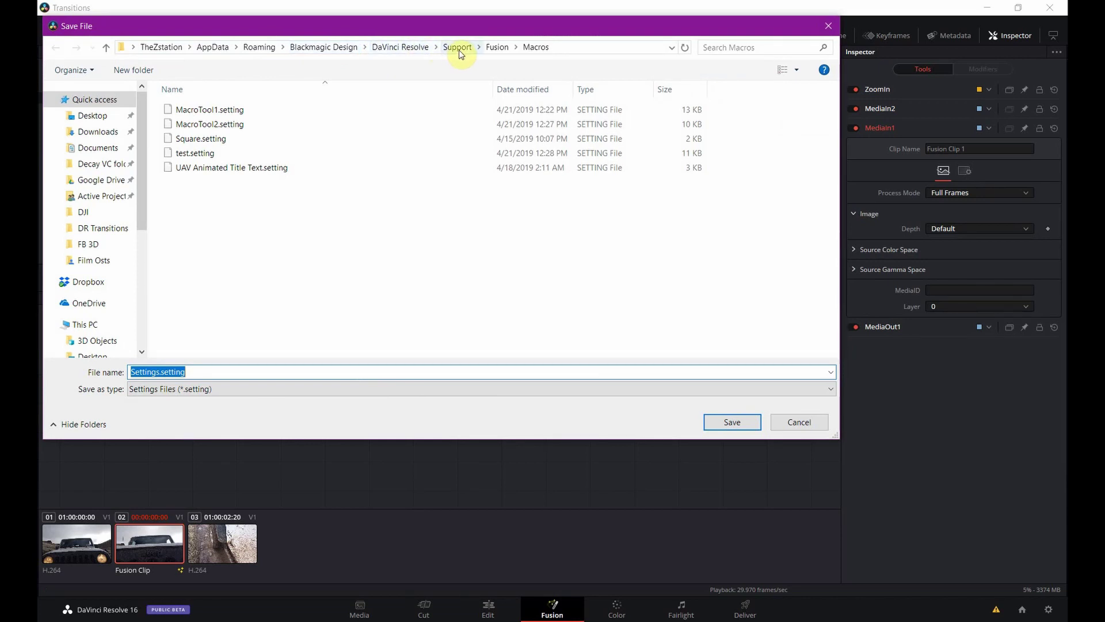
Create and open a New Transitions folder inside Templates\Fusion
{"action": "left_click", "coordinate": [498, 47]}
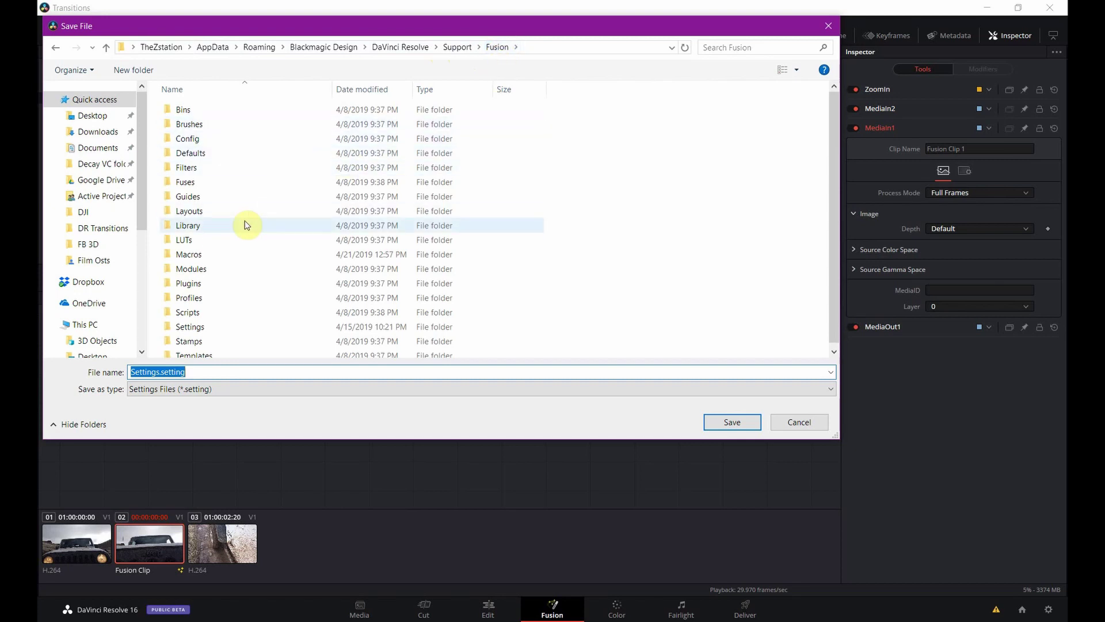
{"action": "left_click", "coordinate": [202, 357]}
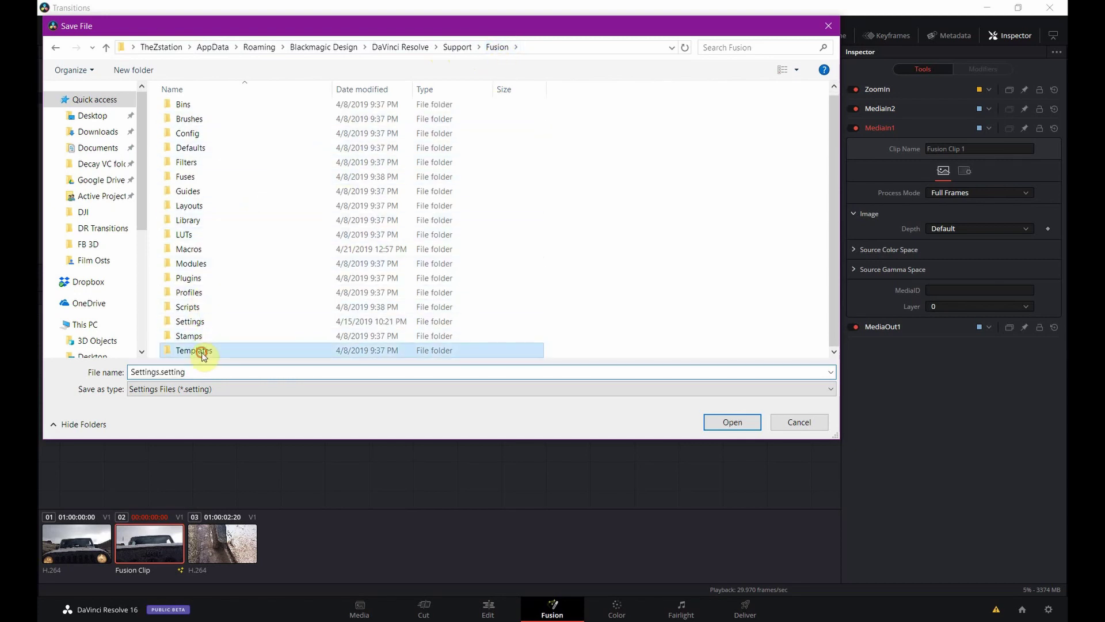
{"action": "double_click", "coordinate": [203, 357]}
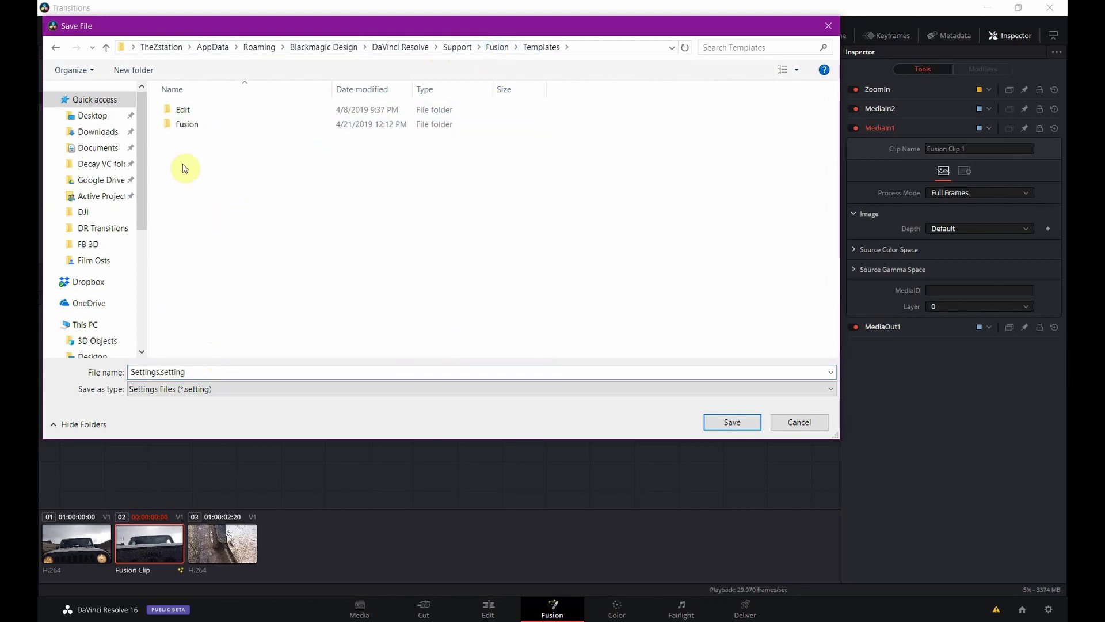
{"action": "double_click", "coordinate": [188, 125]}
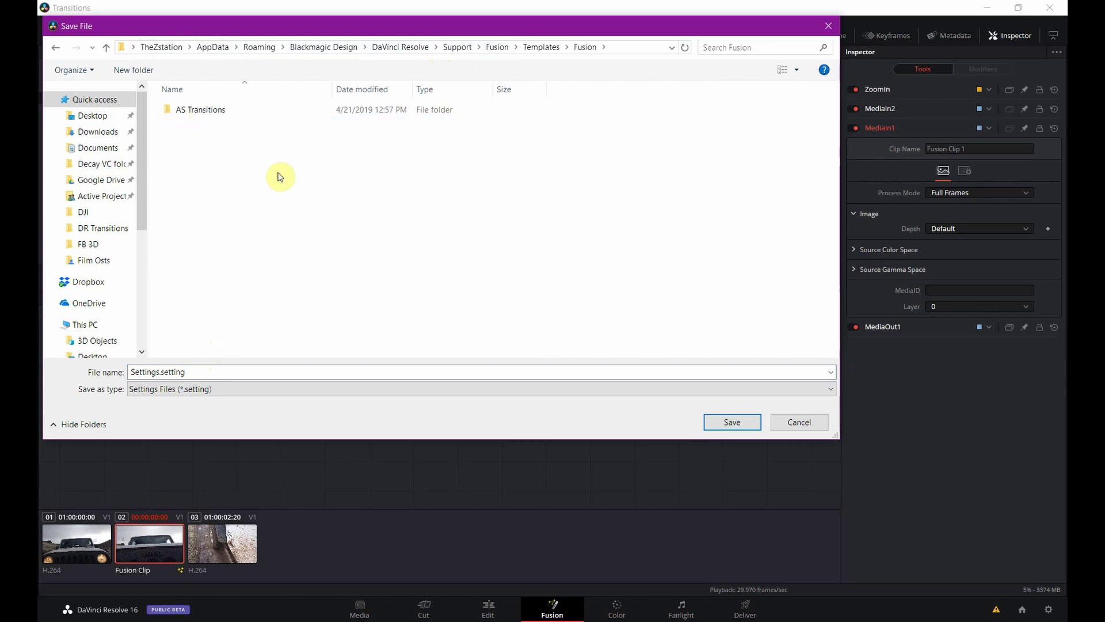
{"action": "left_click", "coordinate": [133, 70]}
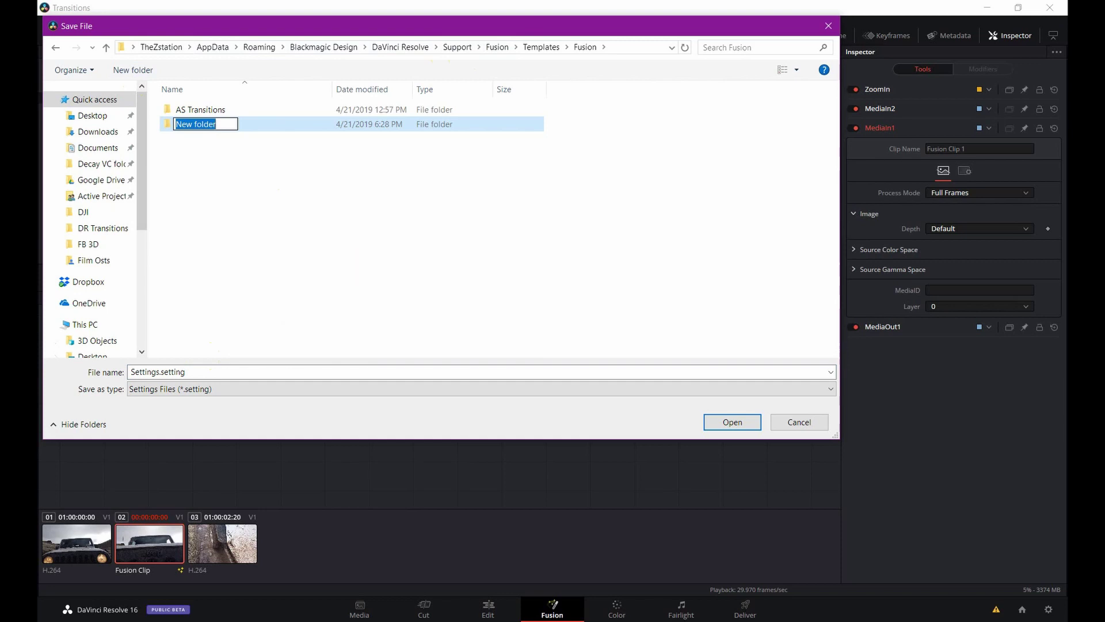
{"action": "type", "text": "New Tran"}
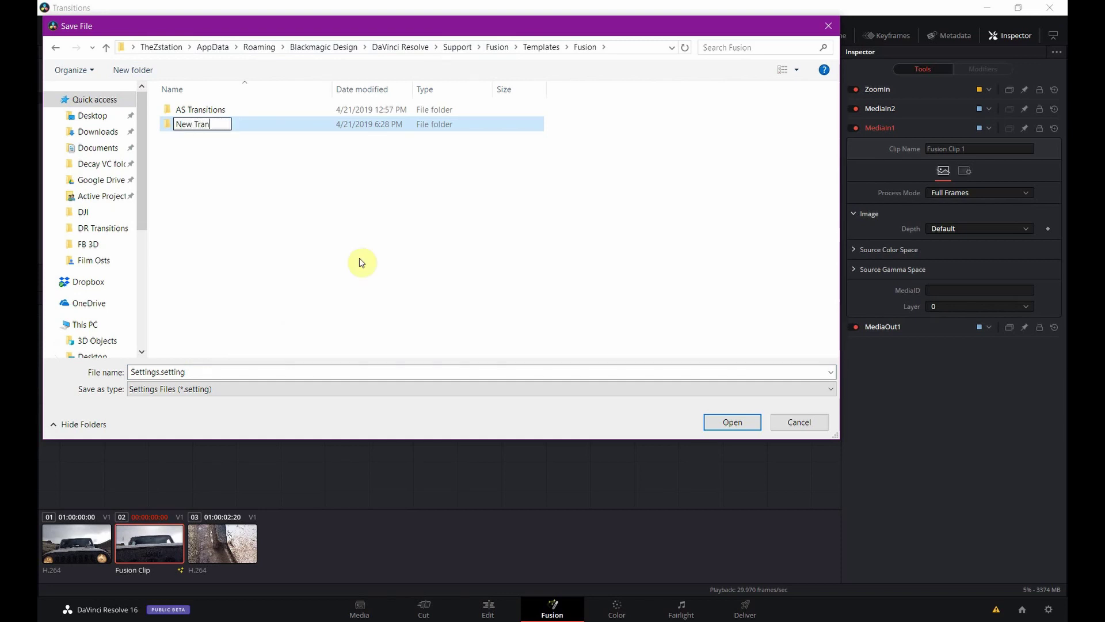
{"action": "type", "text": "sitions"}
{"action": "left_click", "coordinate": [287, 198]}
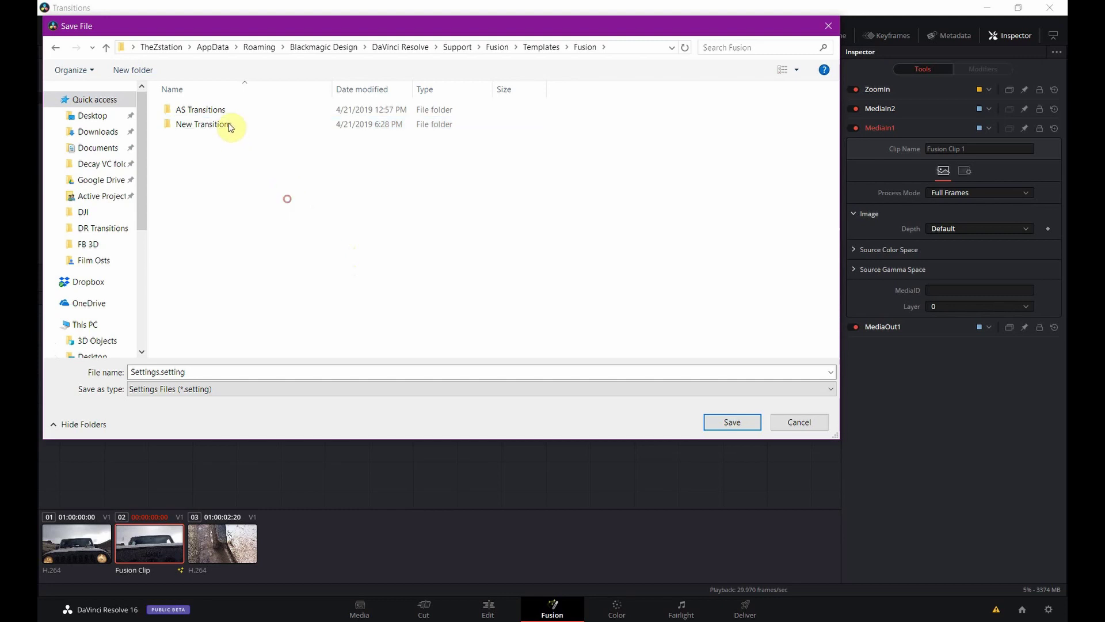
{"action": "double_click", "coordinate": [229, 127]}
Name the settings file Zoom In Transition and save it
{"action": "left_click", "coordinate": [158, 372]}
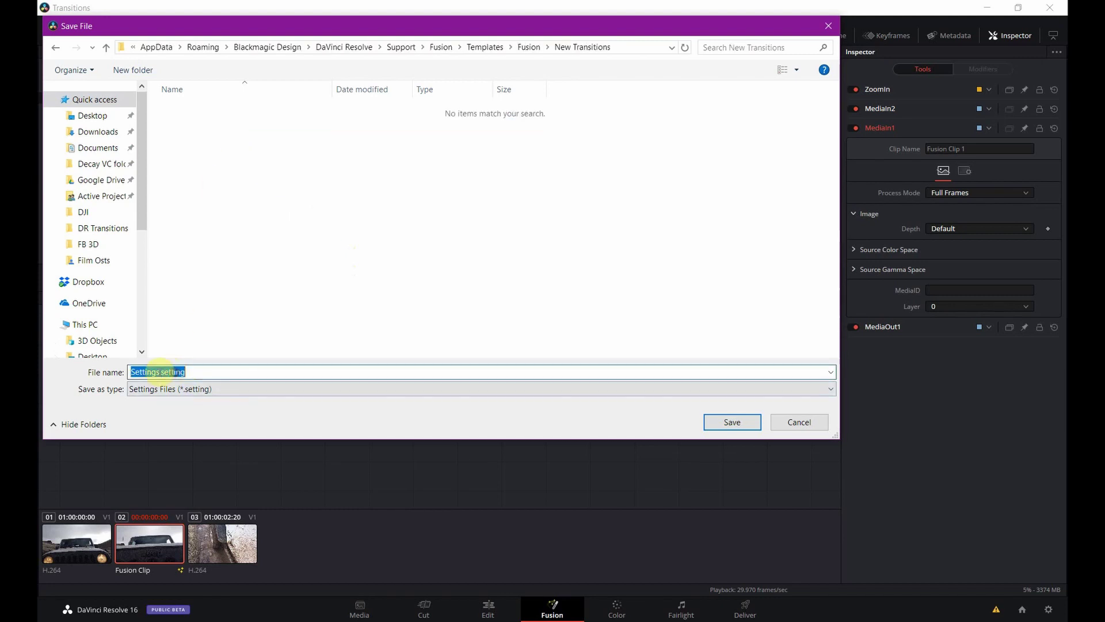
{"action": "left_click_drag", "start_coordinate": [159, 372], "coordinate": [118, 368]}
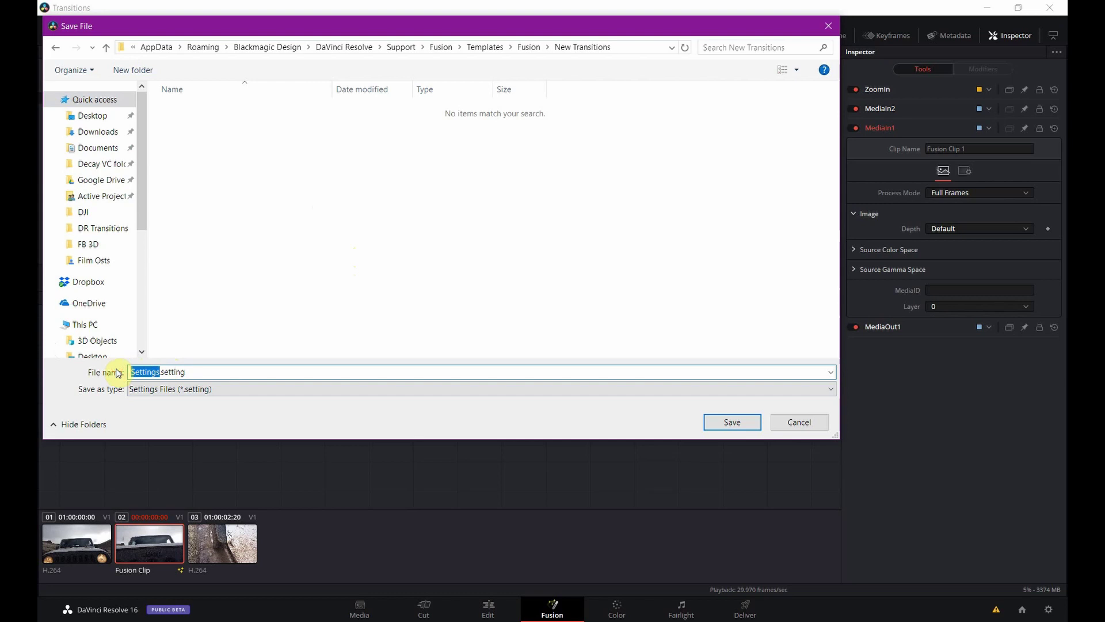
{"action": "type", "text": "Zoom In Trans"}
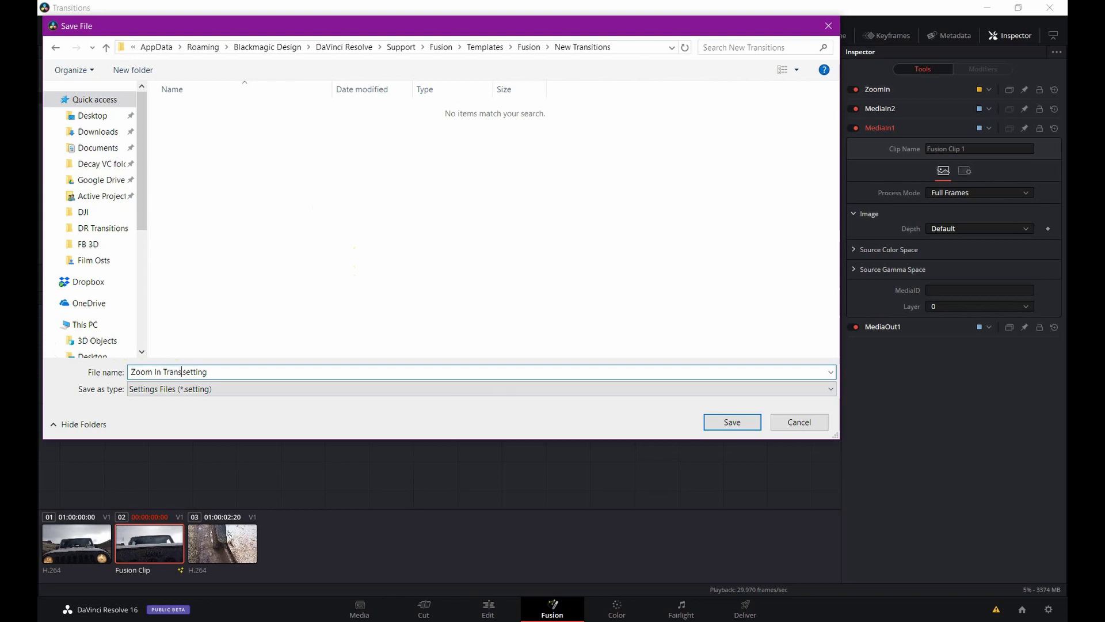
{"action": "type", "text": "ition"}
{"action": "left_click", "coordinate": [731, 421]}
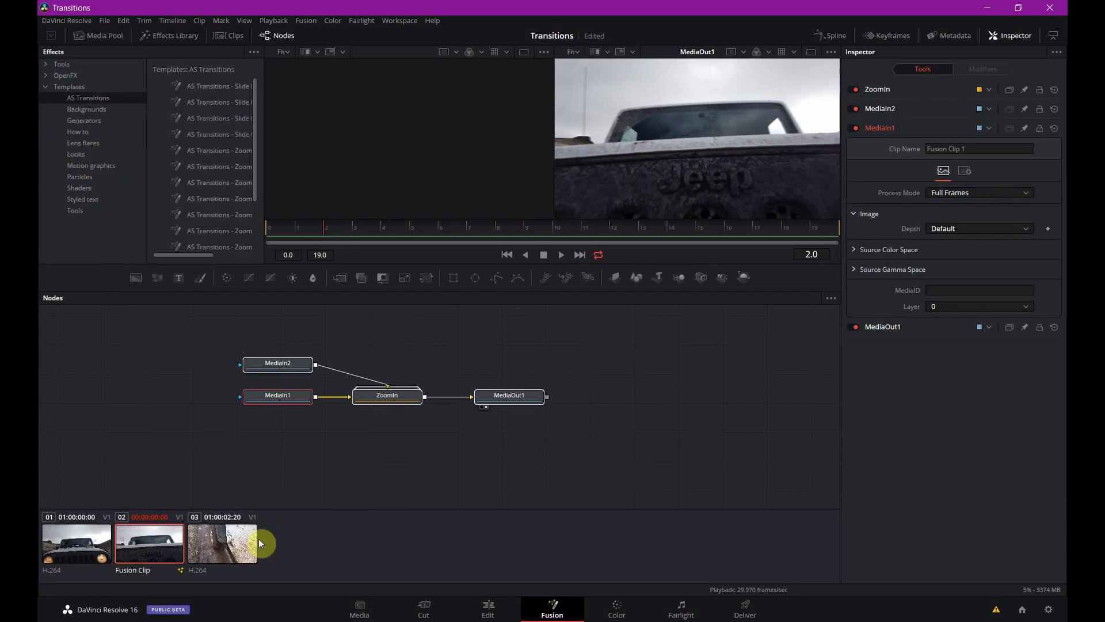
Save the project and delete Fusion Clip 1 from the Edit page timeline
{"action": "left_click", "coordinate": [486, 608]}
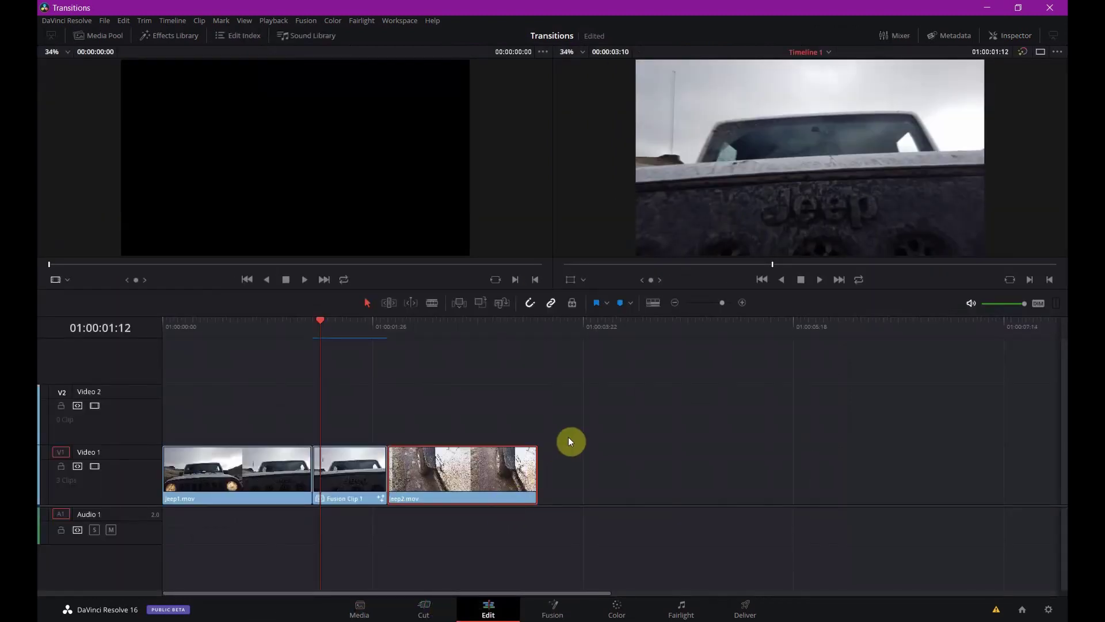
{"action": "key", "text": "ctrl+s"}
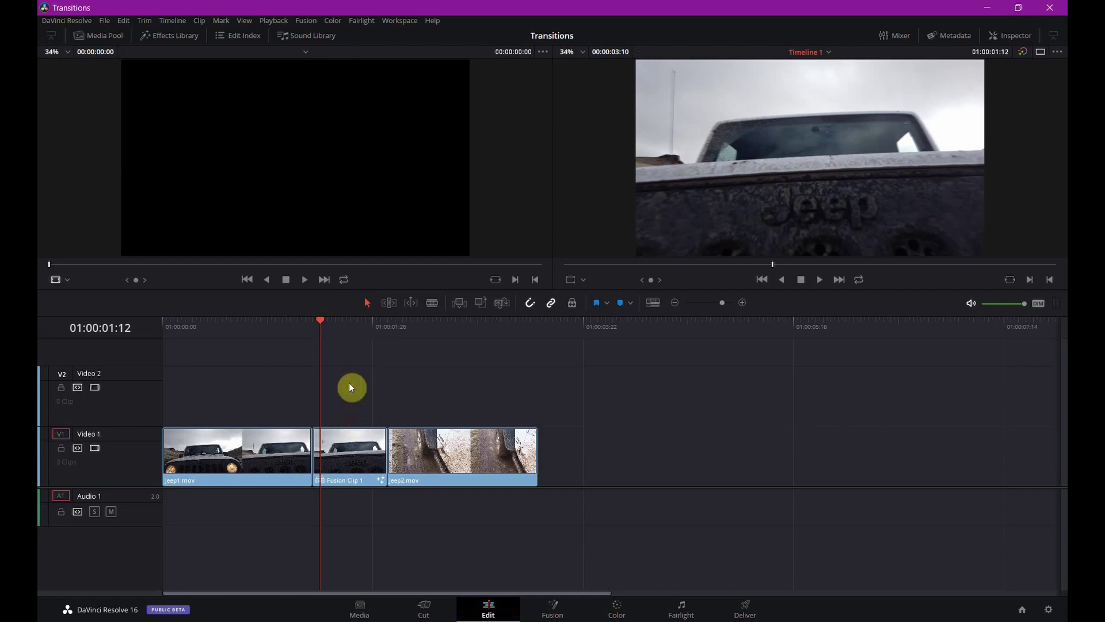
{"action": "left_click", "coordinate": [343, 478]}
{"action": "key", "text": "Delete"}
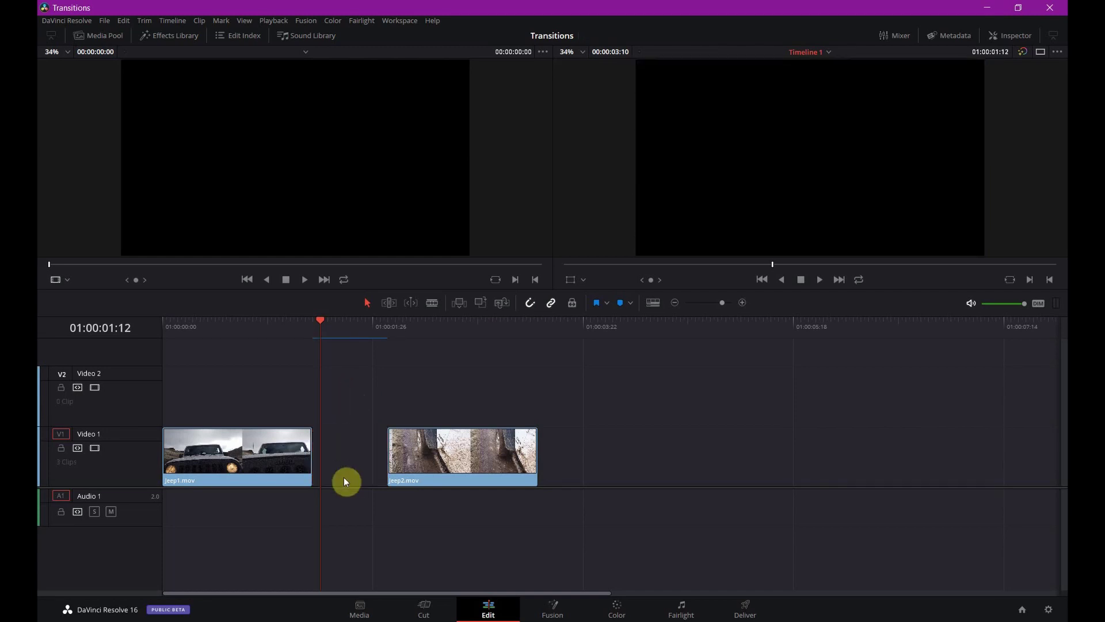
Extend jeep1.mov's end to the playhead so it meets jeep2.mov
{"action": "key", "text": "Left"}
{"action": "key", "text": "Left"}
{"action": "key", "text": "Right"}
{"action": "key", "text": "Right"}
{"action": "key", "text": "Right"}
{"action": "key", "text": "Right"}
{"action": "key", "text": "Right"}
{"action": "key", "text": "Right"}
{"action": "key", "text": "Right"}
{"action": "key", "text": "Right"}
{"action": "key", "text": "Right"}
{"action": "key", "text": "Right"}
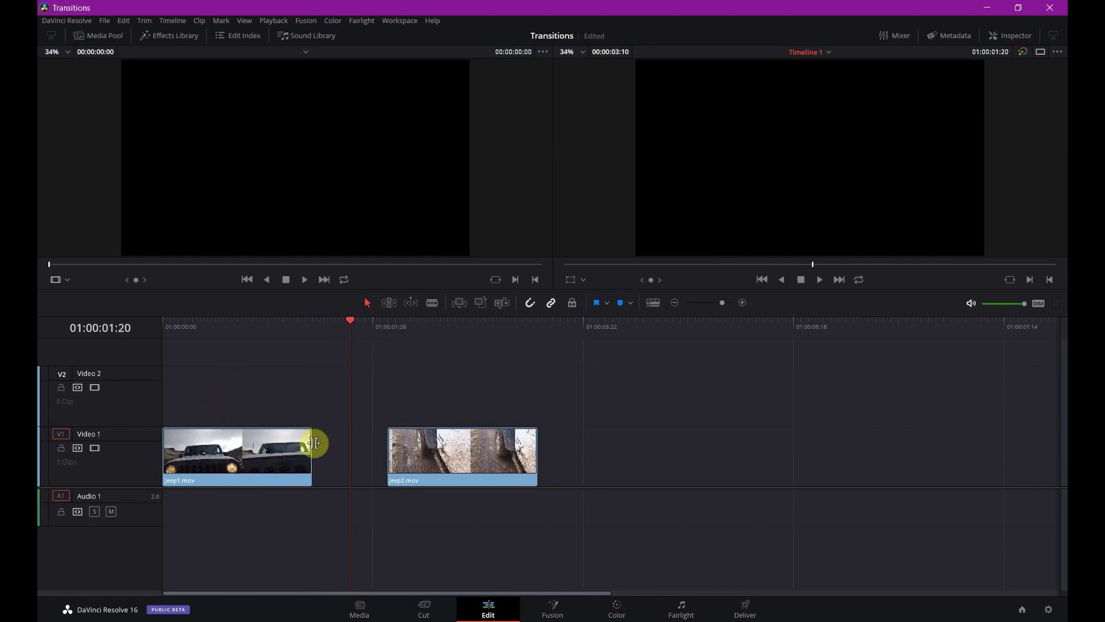
{"action": "left_click_drag", "start_coordinate": [310, 442], "coordinate": [374, 425]}
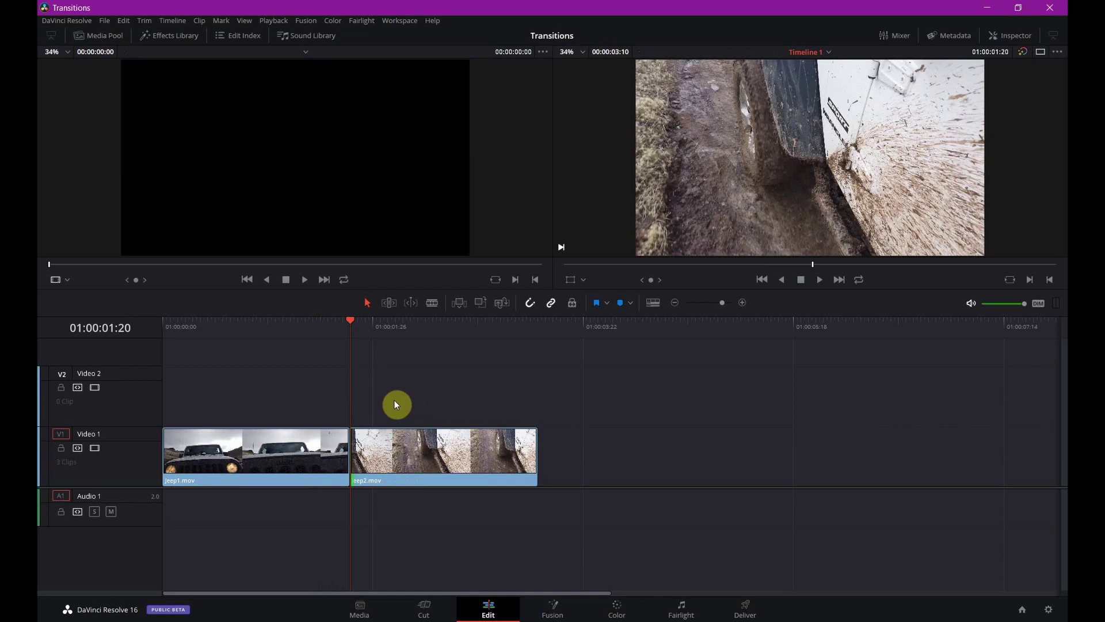
Blade-split jeep2.mov at the cut and jeep1.mov at 01:00:01:10
{"action": "key", "text": "space"}
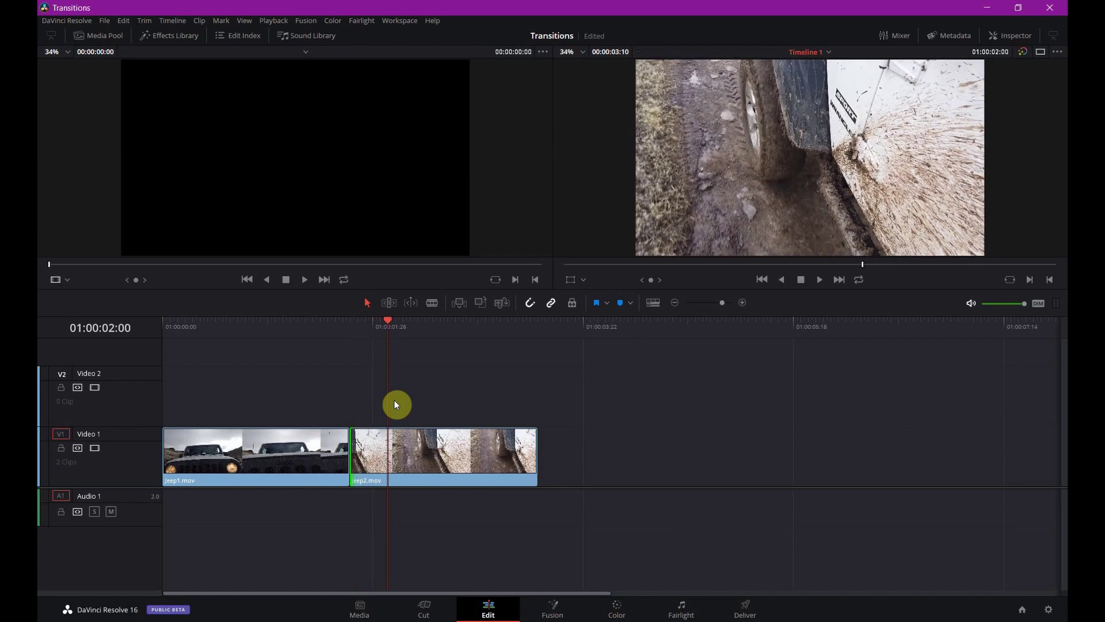
{"action": "key", "text": "b"}
{"action": "left_click", "coordinate": [396, 449]}
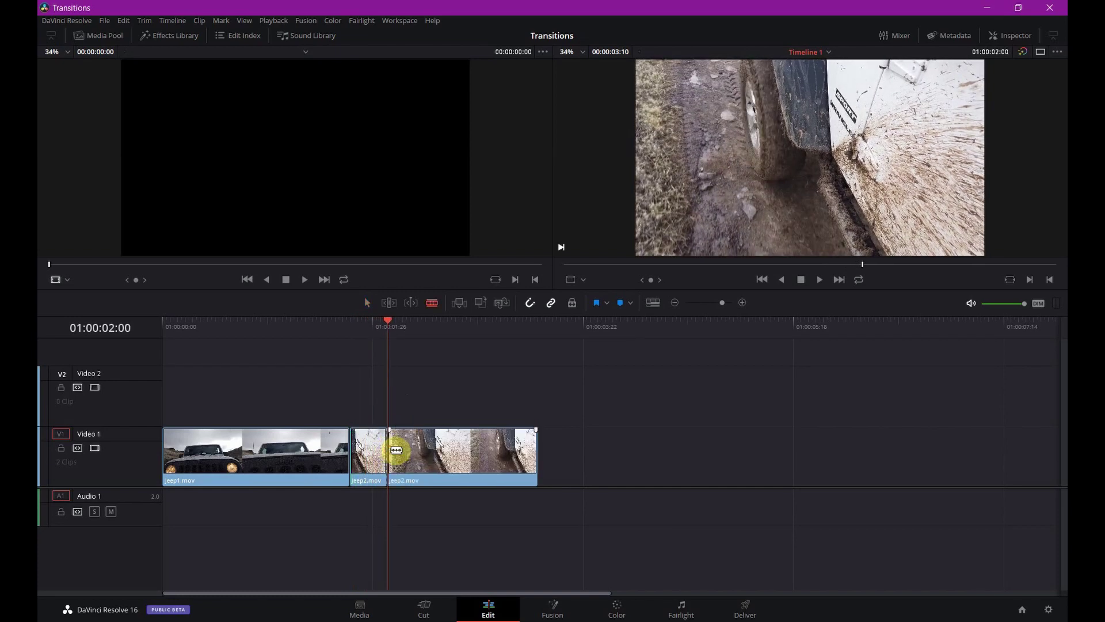
{"action": "key", "text": "Left"}
{"action": "key", "text": "Left"}
{"action": "key", "text": "Left"}
{"action": "key", "text": "Left"}
{"action": "key", "text": "Left"}
{"action": "key", "text": "Left"}
{"action": "key", "text": "Left"}
{"action": "key", "text": "Left"}
{"action": "key", "text": "Left"}
{"action": "key", "text": "Left"}
{"action": "key", "text": "Left"}
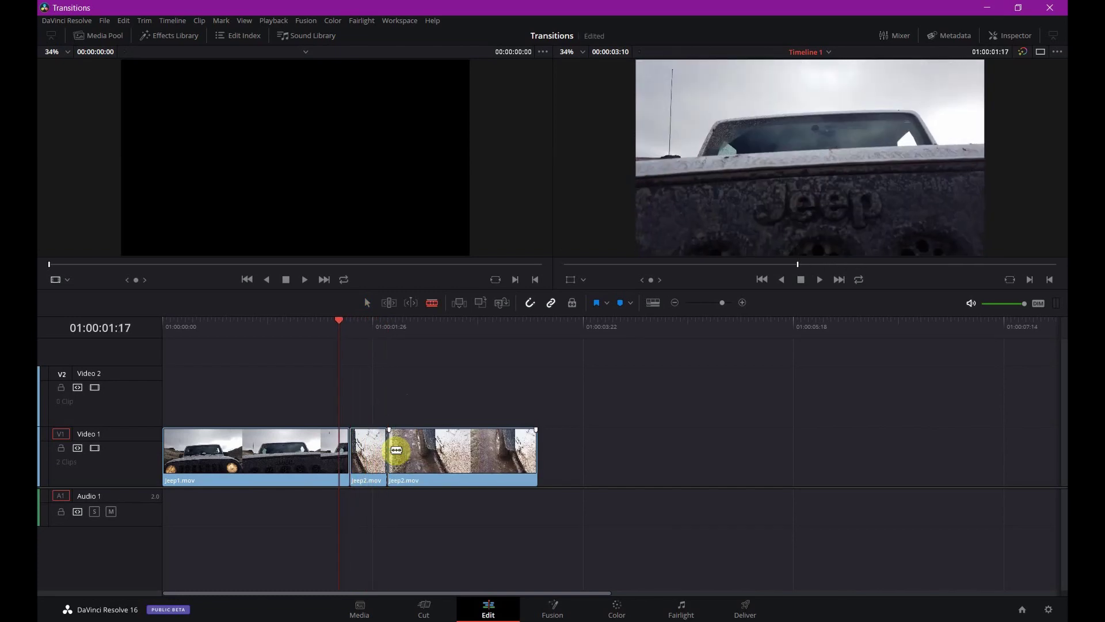
{"action": "key", "text": "Left"}
{"action": "key", "text": "Left"}
{"action": "key", "text": "Left"}
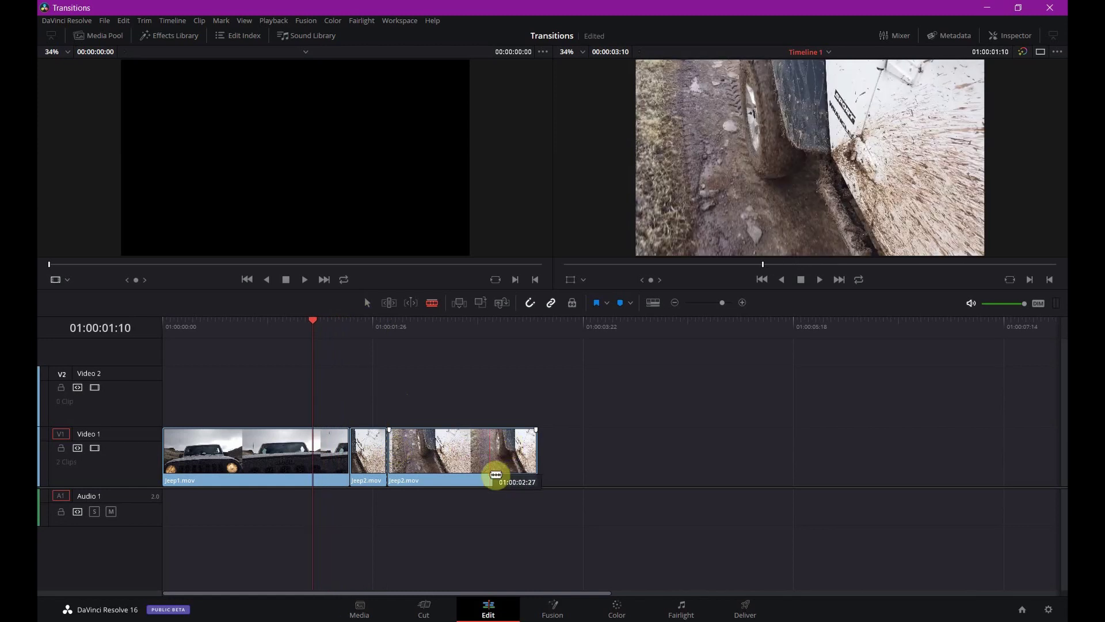
{"action": "left_click", "coordinate": [320, 452]}
{"action": "key", "text": "a"}
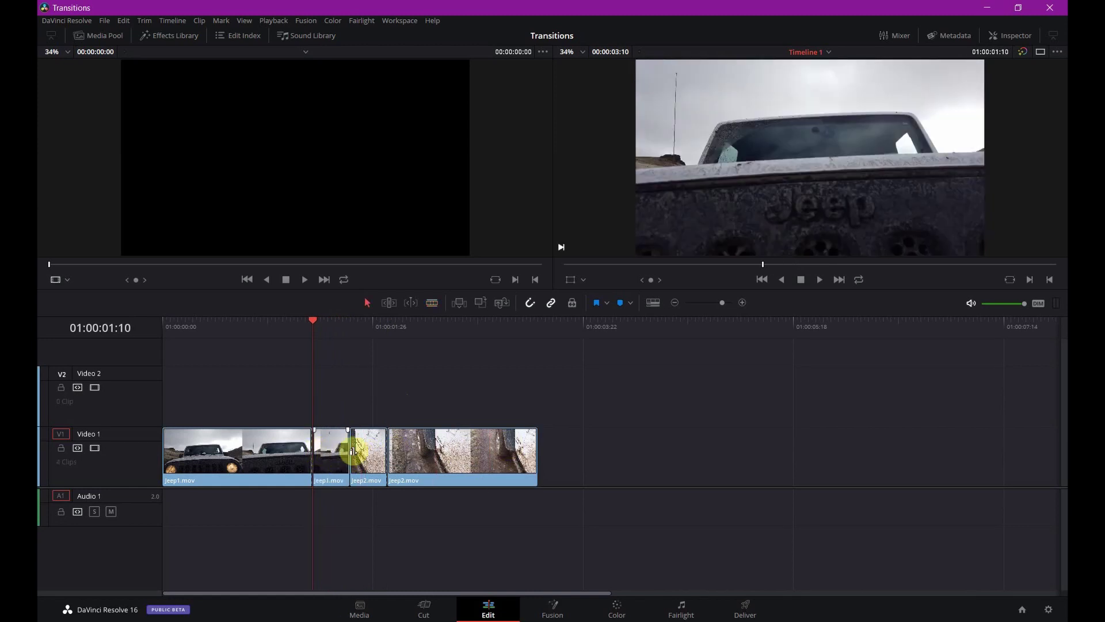
Stack the jeep2 piece over the middle jeep1 piece, merge them into Fusion Clip 2, and view its nodes
{"action": "mouse_move", "coordinate": [369, 453]}
{"action": "left_mouse_down"}
{"action": "mouse_move", "coordinate": [370, 420]}
{"action": "mouse_move", "coordinate": [387, 448]}
{"action": "left_mouse_up"}
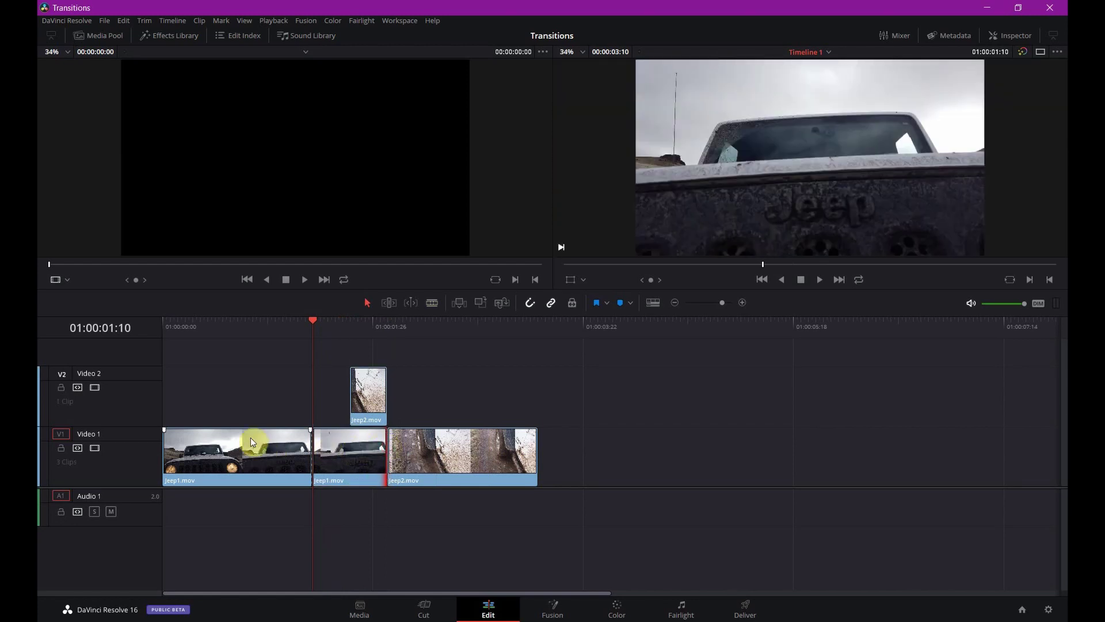
{"action": "left_click_drag", "start_coordinate": [348, 393], "coordinate": [314, 391]}
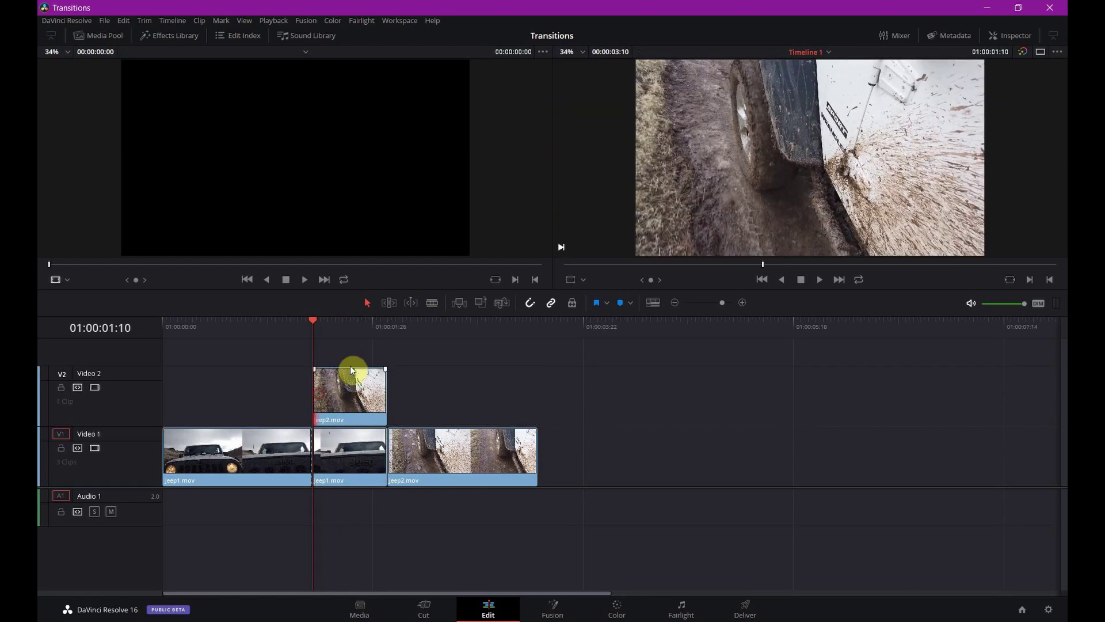
{"action": "left_click", "coordinate": [341, 438], "text": "ctrl"}
{"action": "right_click", "coordinate": [341, 389]}
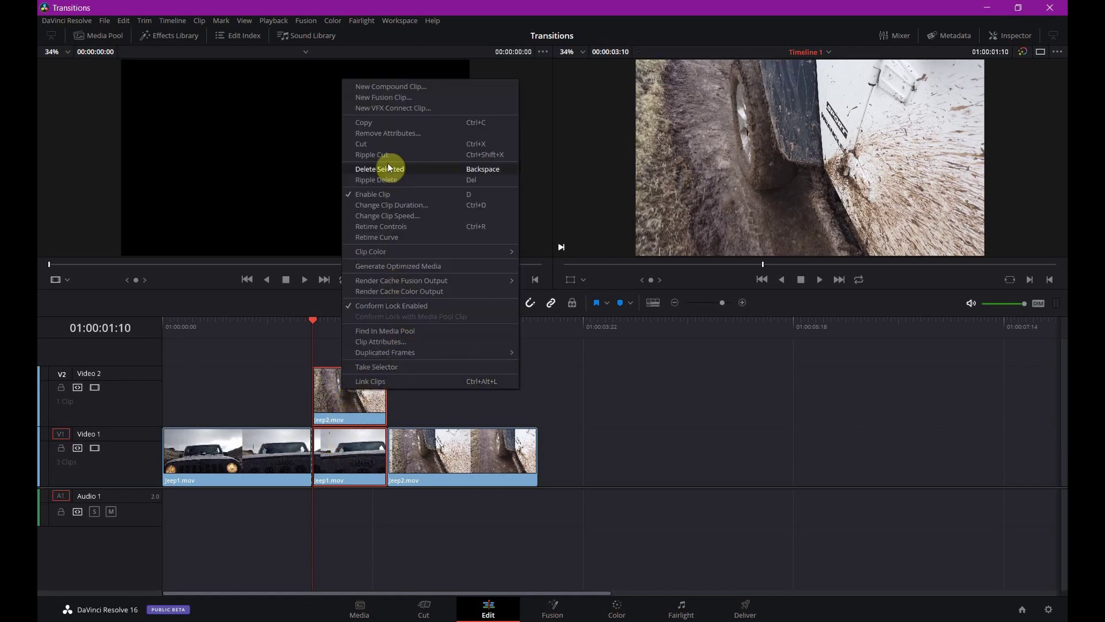
{"action": "left_click", "coordinate": [383, 97]}
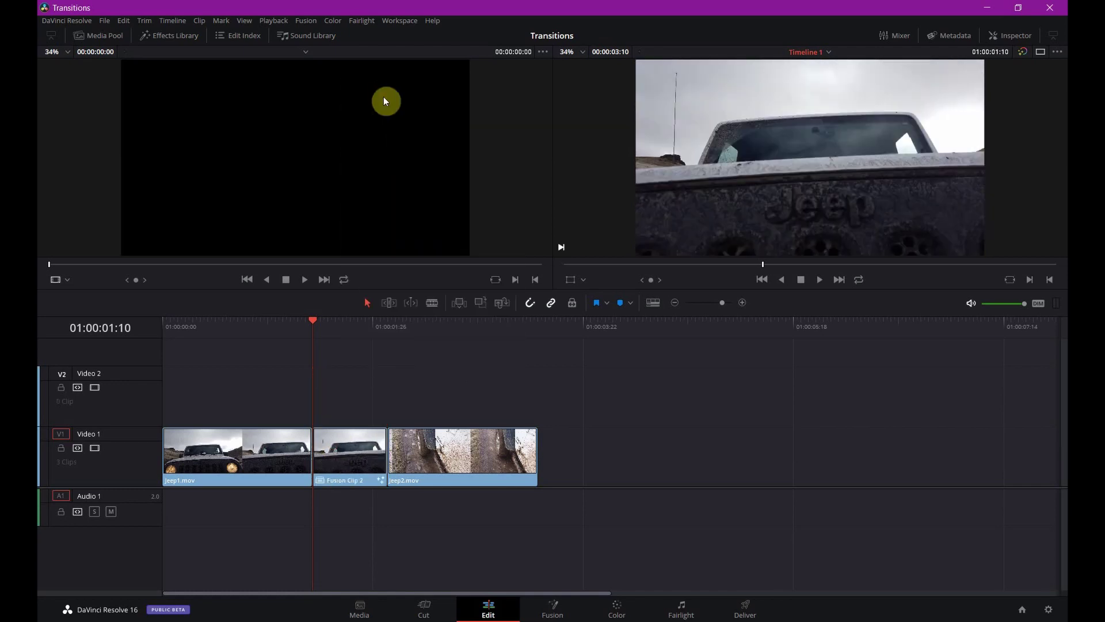
{"action": "left_click", "coordinate": [353, 457]}
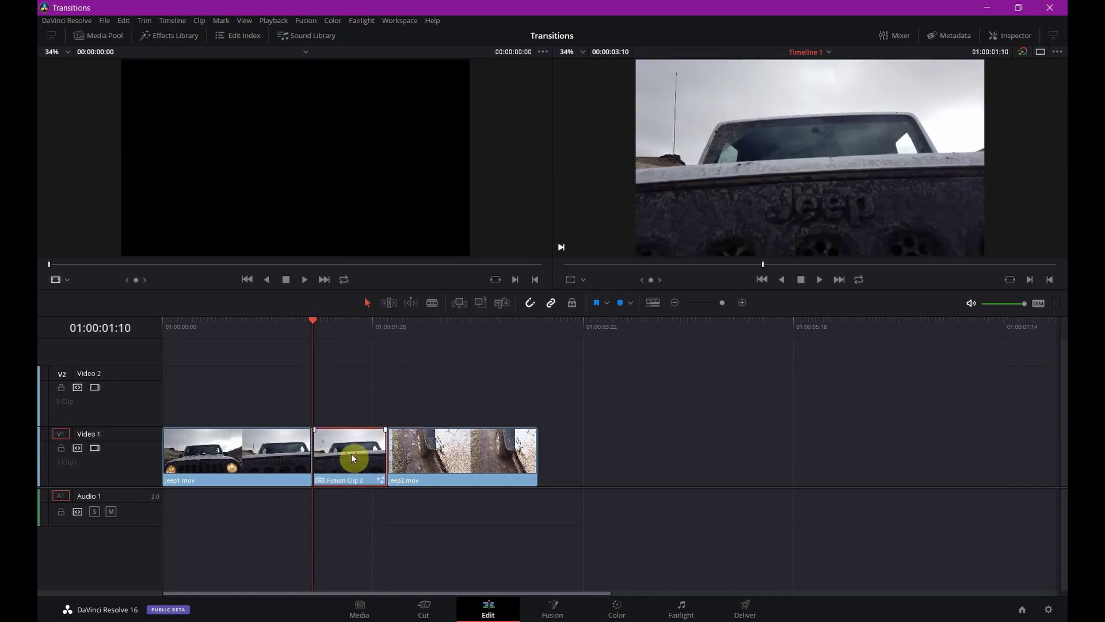
{"action": "left_click", "coordinate": [554, 611]}
{"action": "left_click_drag", "start_coordinate": [304, 362], "coordinate": [425, 381]}
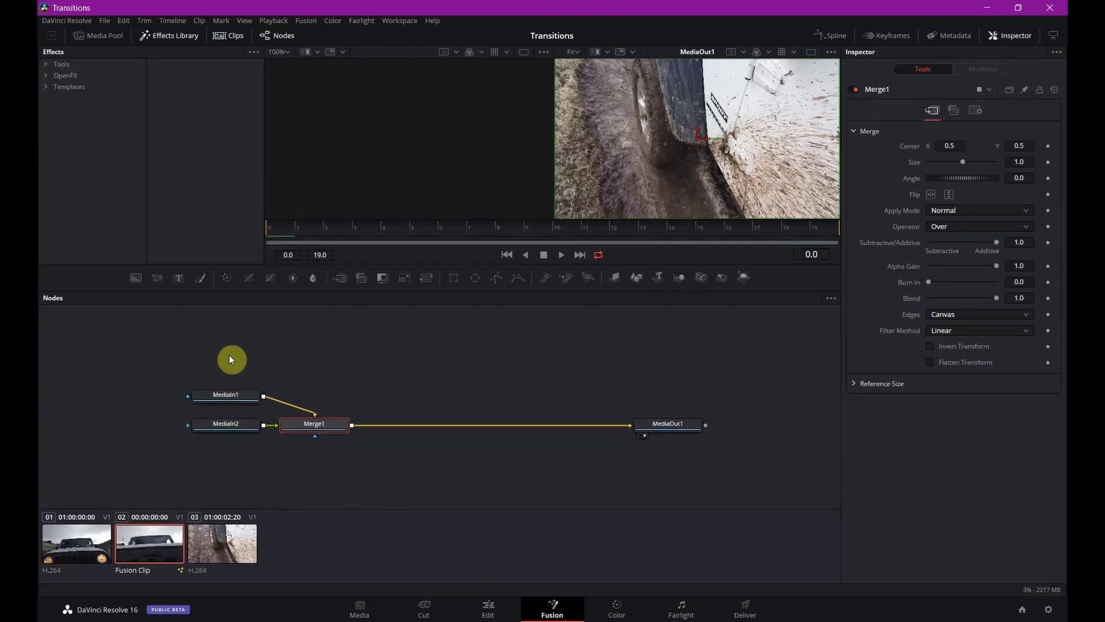
Delete all four nodes and add the Zoom In Transition from Templates > New Transitions
{"action": "left_click_drag", "start_coordinate": [204, 342], "coordinate": [739, 479]}
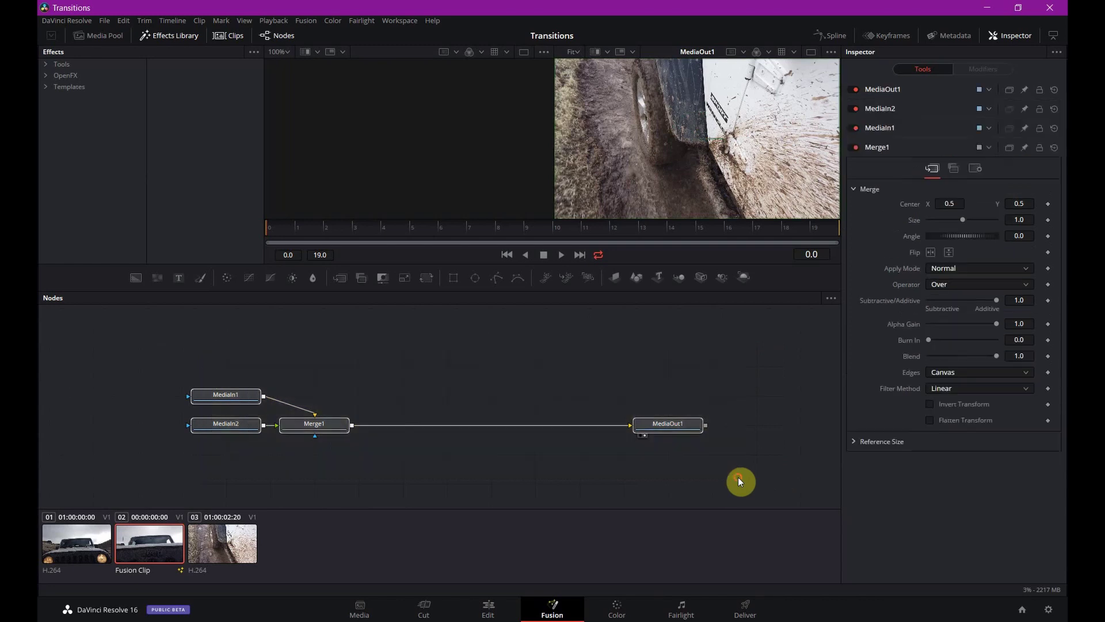
{"action": "key", "text": "Delete"}
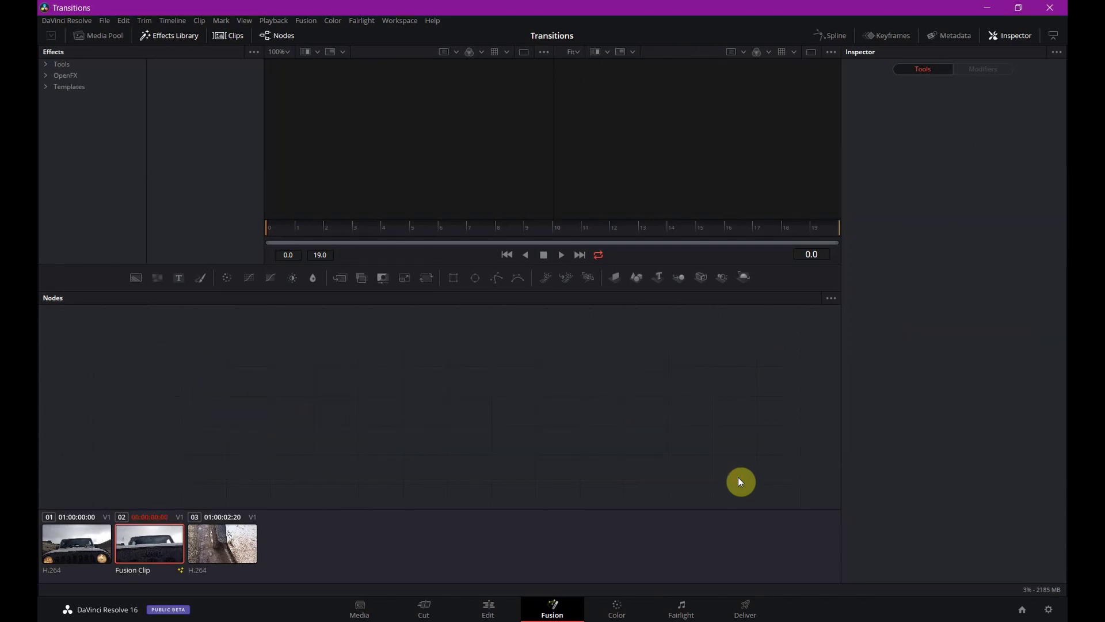
{"action": "left_click", "coordinate": [46, 88]}
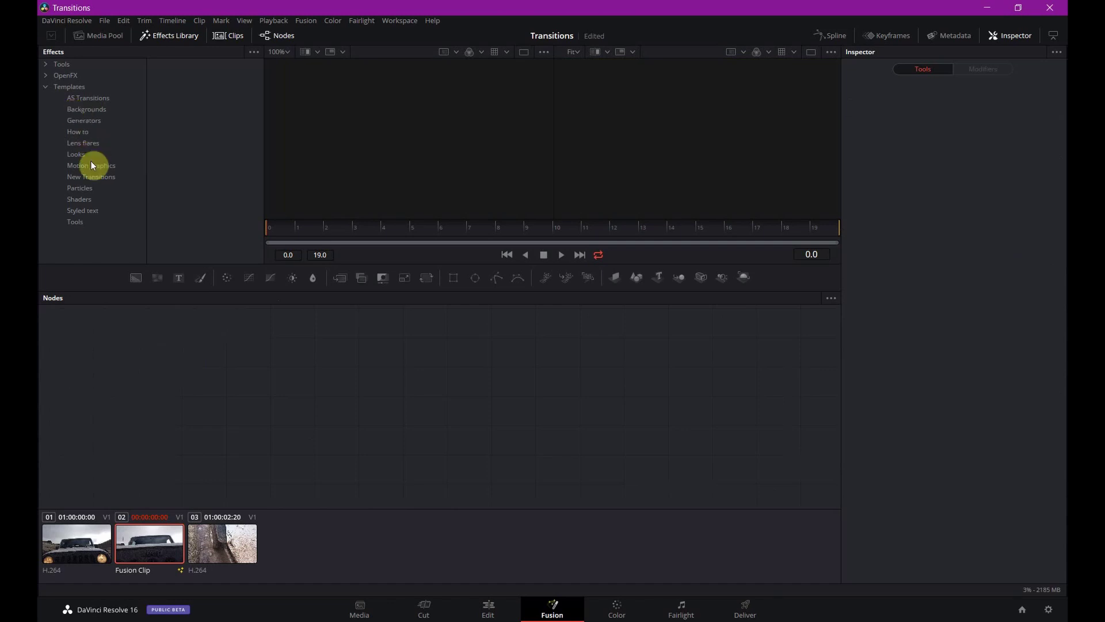
{"action": "left_click", "coordinate": [91, 177]}
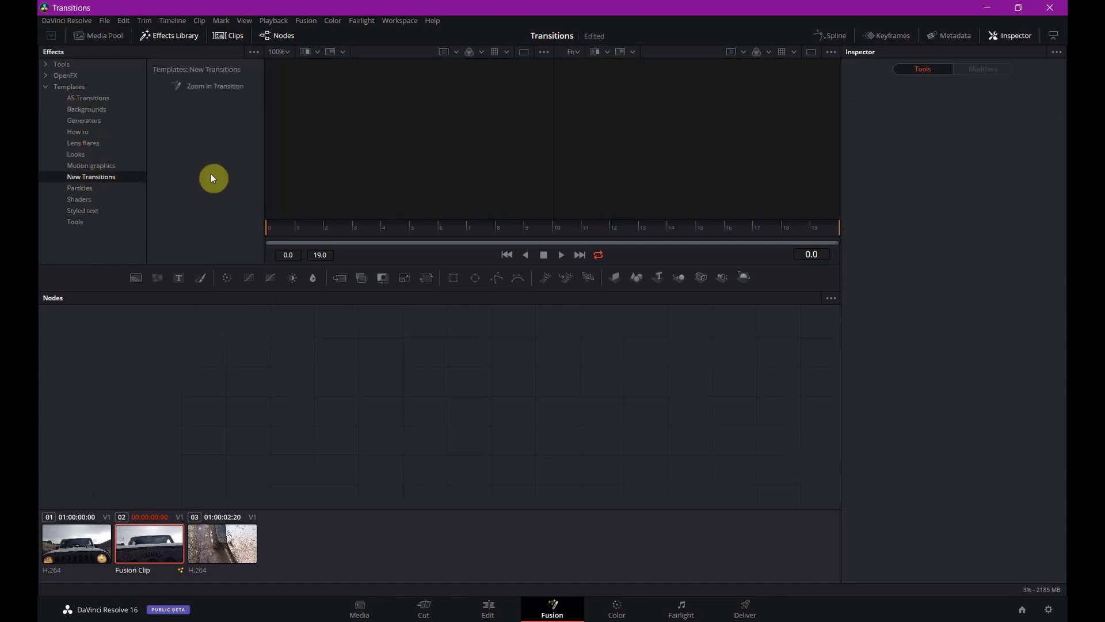
{"action": "double_click", "coordinate": [215, 84]}
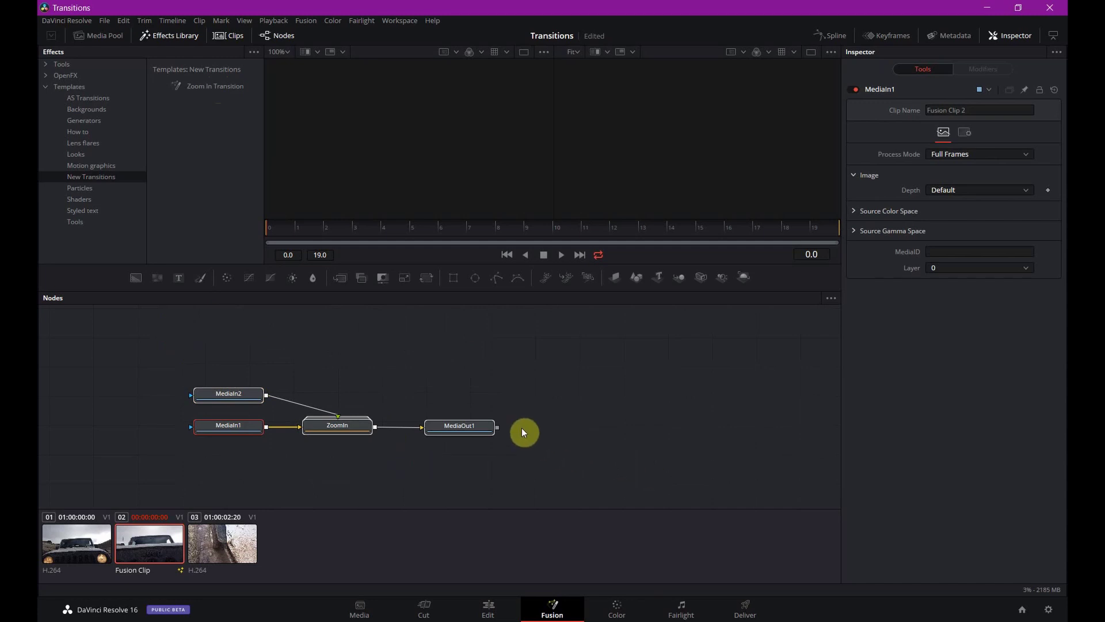
Show MediaOut1 in the right viewer and play the jeep-to-mud zoom preview
{"action": "left_click", "coordinate": [485, 423]}
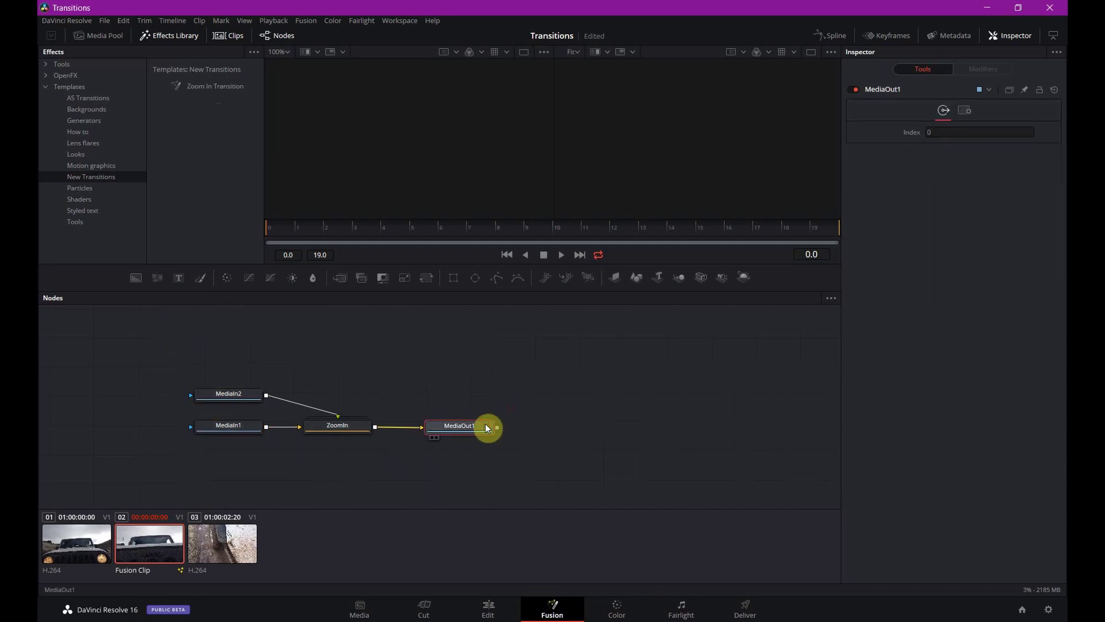
{"action": "key", "text": "2"}
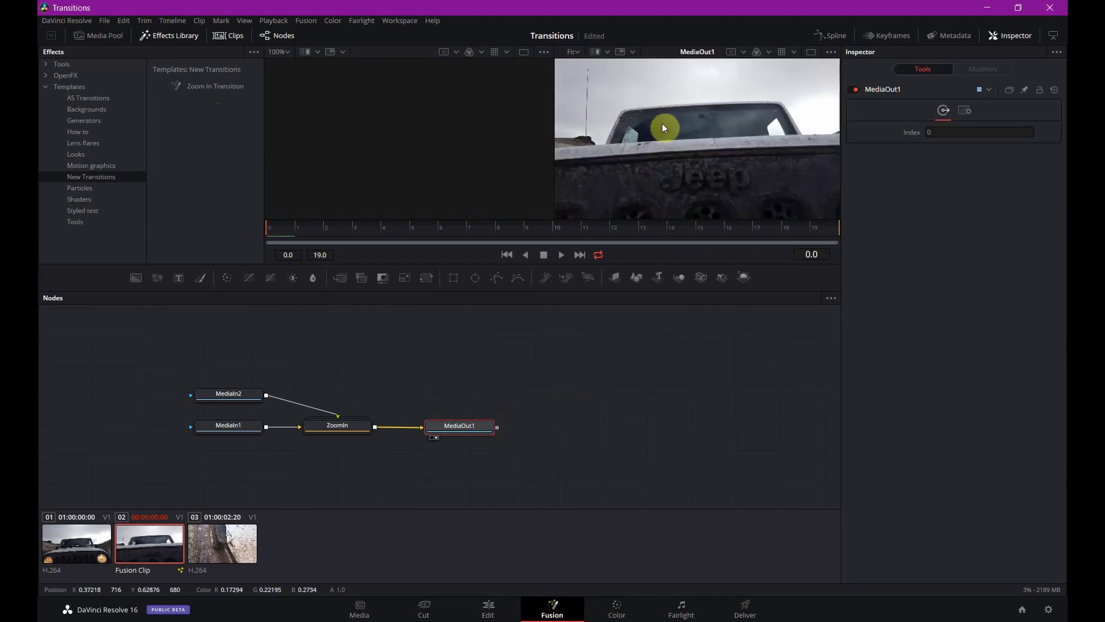
{"action": "left_click", "coordinate": [562, 255]}
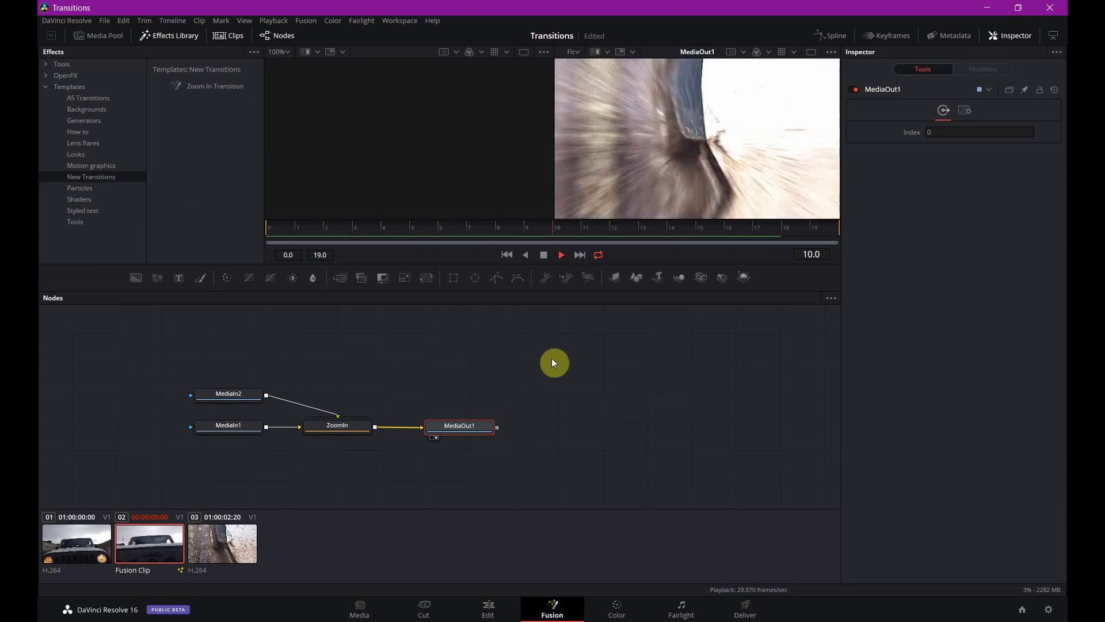
{"action": "left_click", "coordinate": [561, 255]}
{"action": "left_click", "coordinate": [545, 254]}
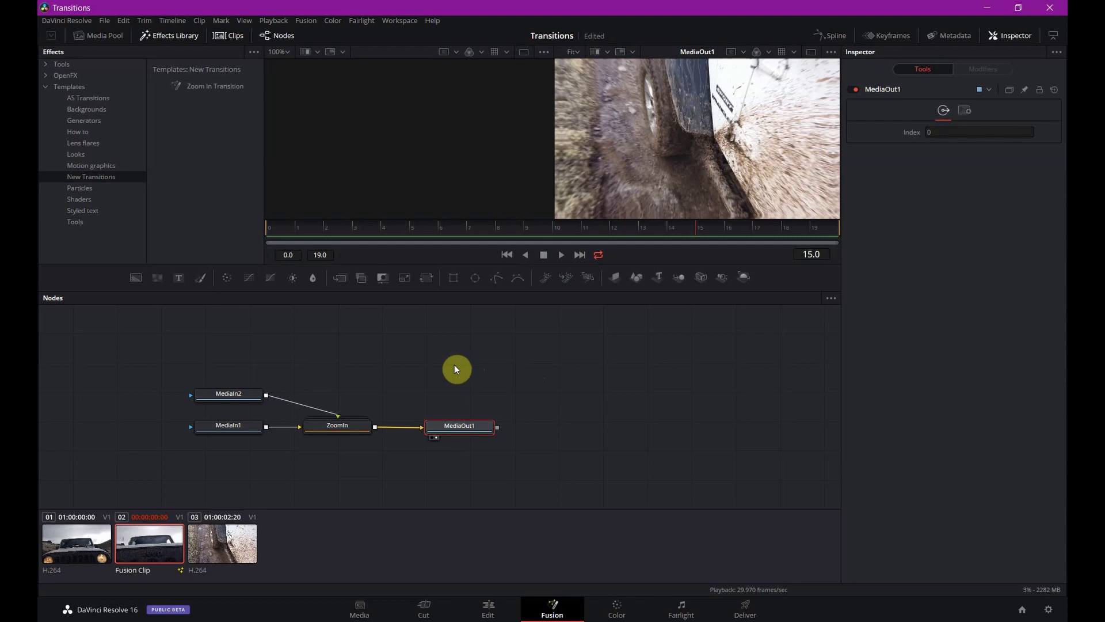
{"action": "left_click_drag", "start_coordinate": [454, 366], "coordinate": [590, 356]}
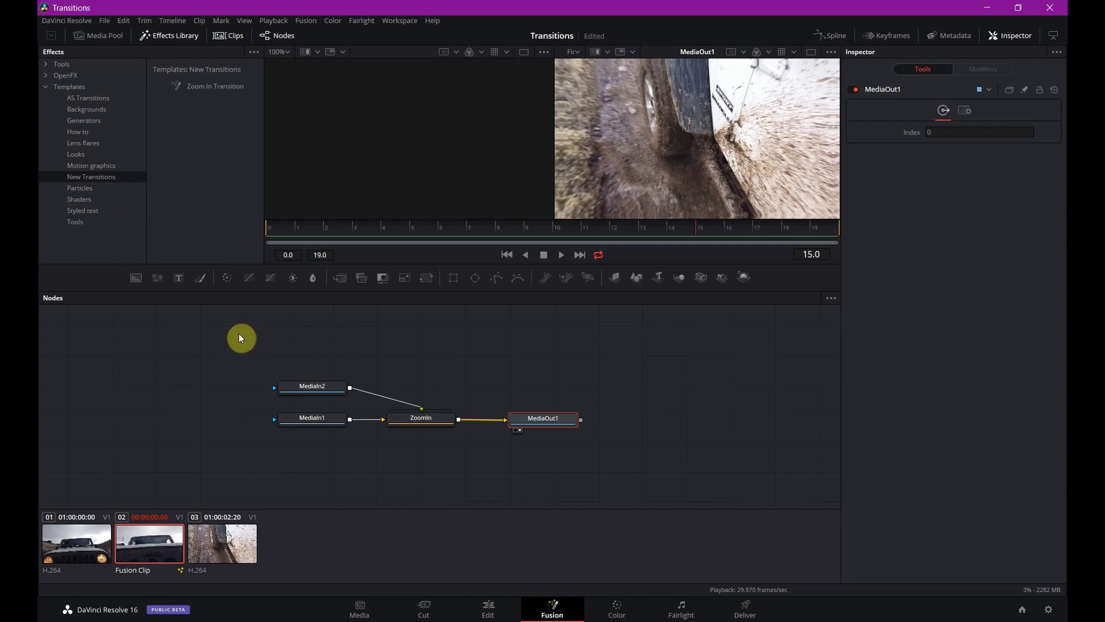
Switch to the Transition Examples timeline and play it from the start
{"action": "left_click", "coordinate": [460, 604]}
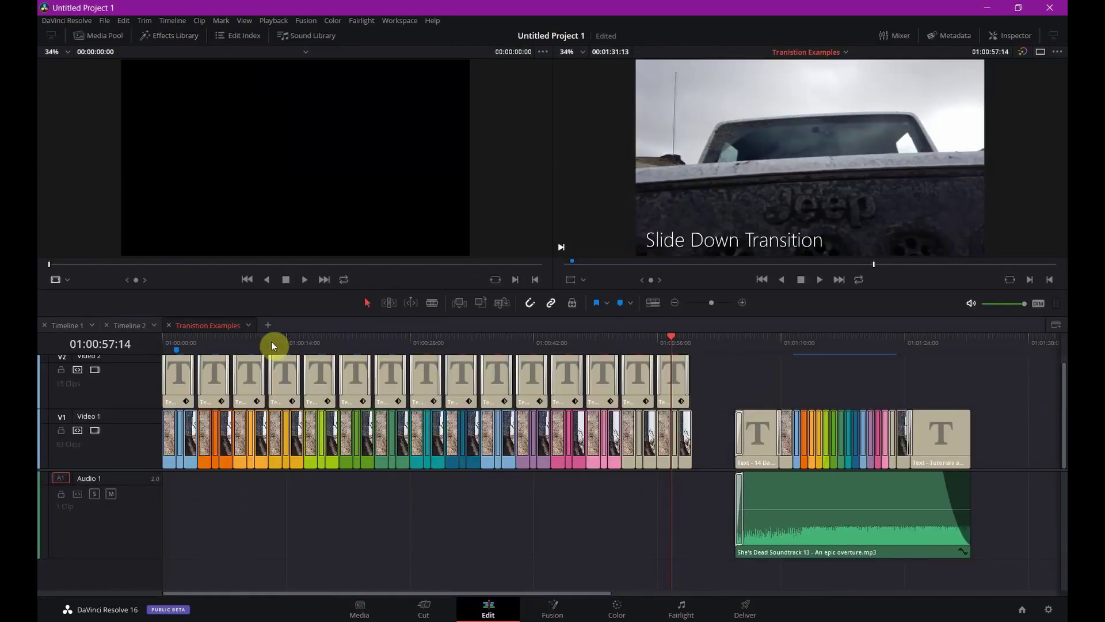
{"action": "left_click_drag", "start_coordinate": [184, 339], "coordinate": [150, 338]}
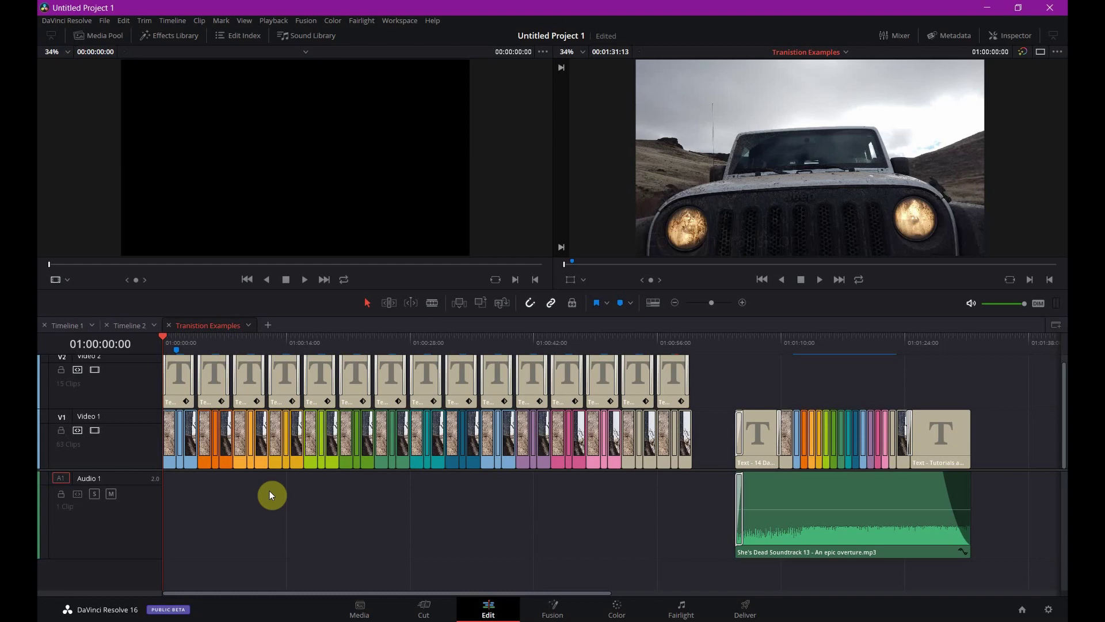
{"action": "key", "text": "space"}
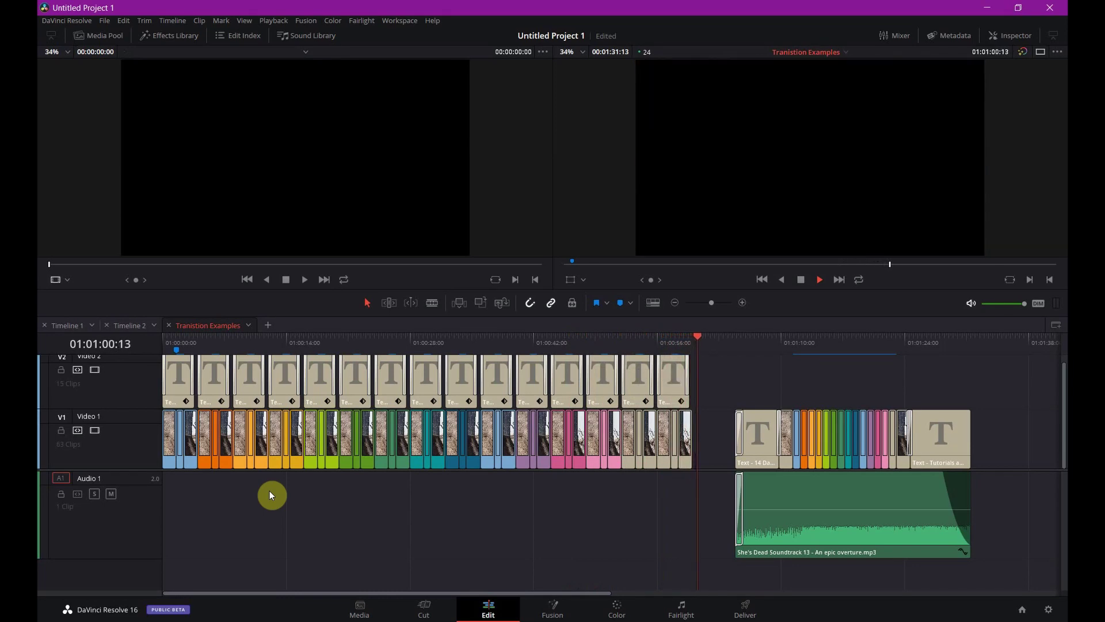
{"action": "key", "text": "space"}
Move to the Zoom Out Roll Right 90° transition and toggle auto-select on Video 2
{"action": "left_click", "coordinate": [496, 336]}
{"action": "scroll", "coordinate": [499, 374], "scroll_direction": "up", "scroll_amount": 2}
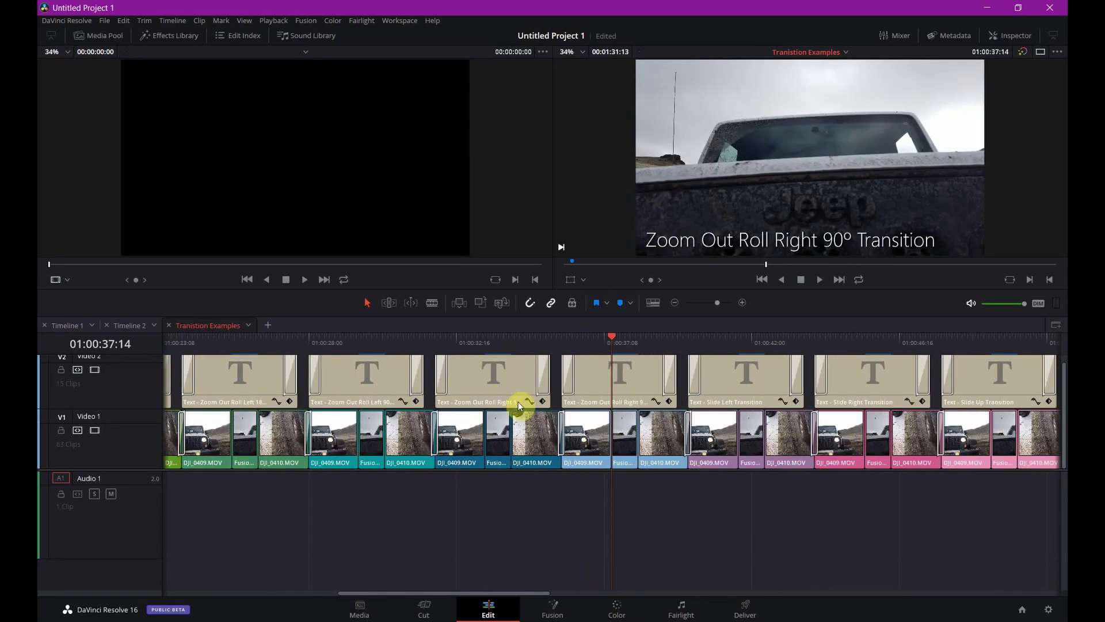
{"action": "scroll", "coordinate": [518, 402], "scroll_direction": "up", "scroll_amount": 2}
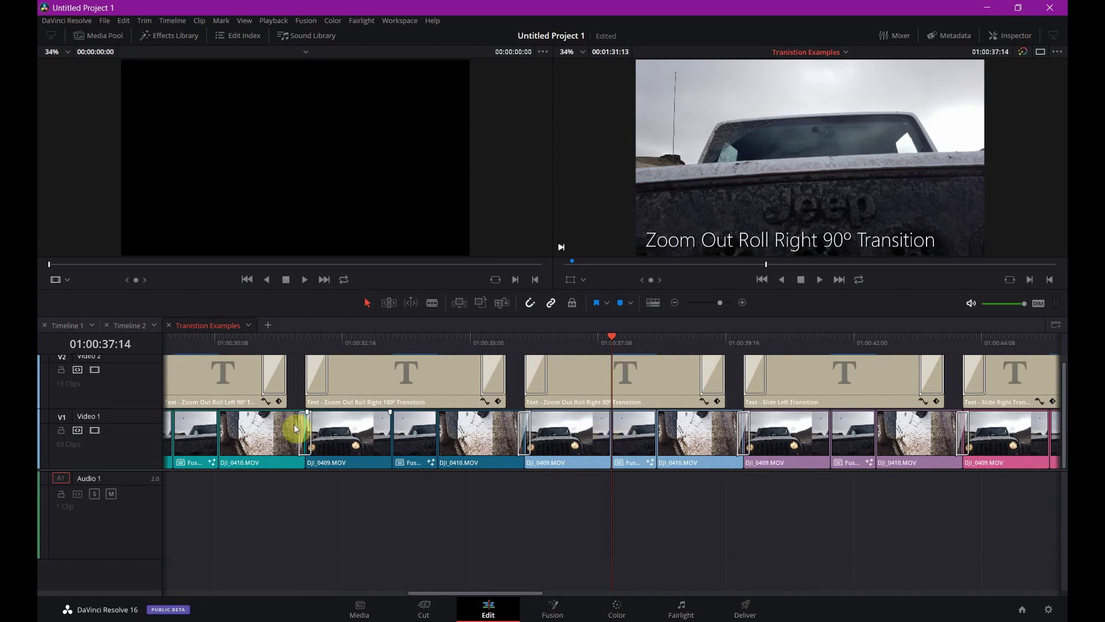
{"action": "left_click", "coordinate": [77, 370]}
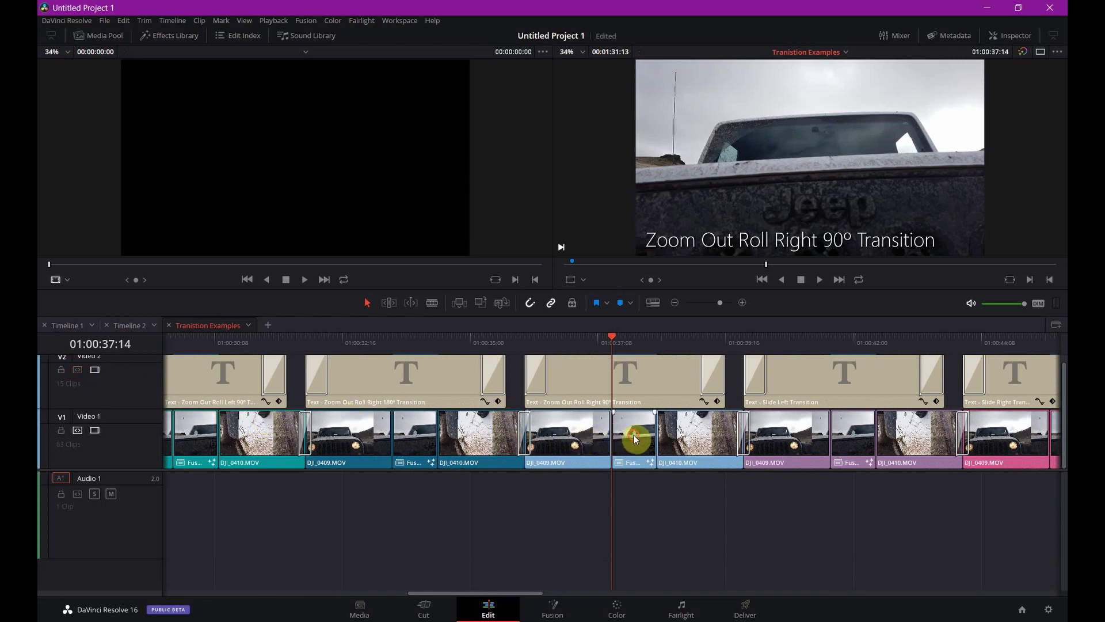
Turn on Retime Controls for the Fusion clip and shorten it in Trim Edit mode
{"action": "left_click", "coordinate": [634, 434]}
{"action": "right_click", "coordinate": [634, 434]}
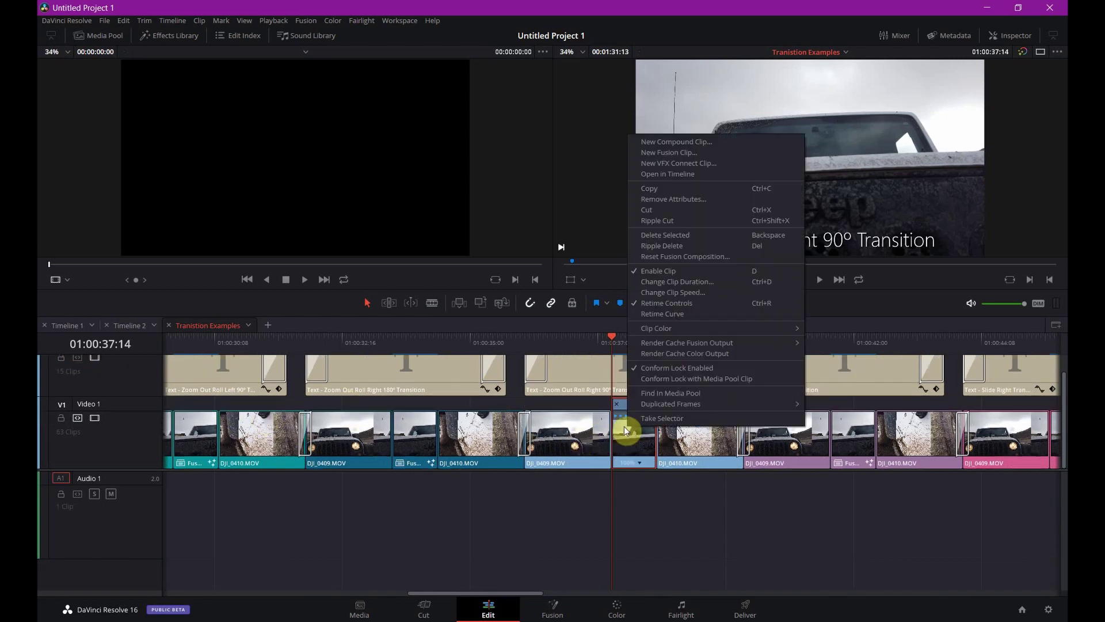
{"action": "left_click", "coordinate": [662, 279]}
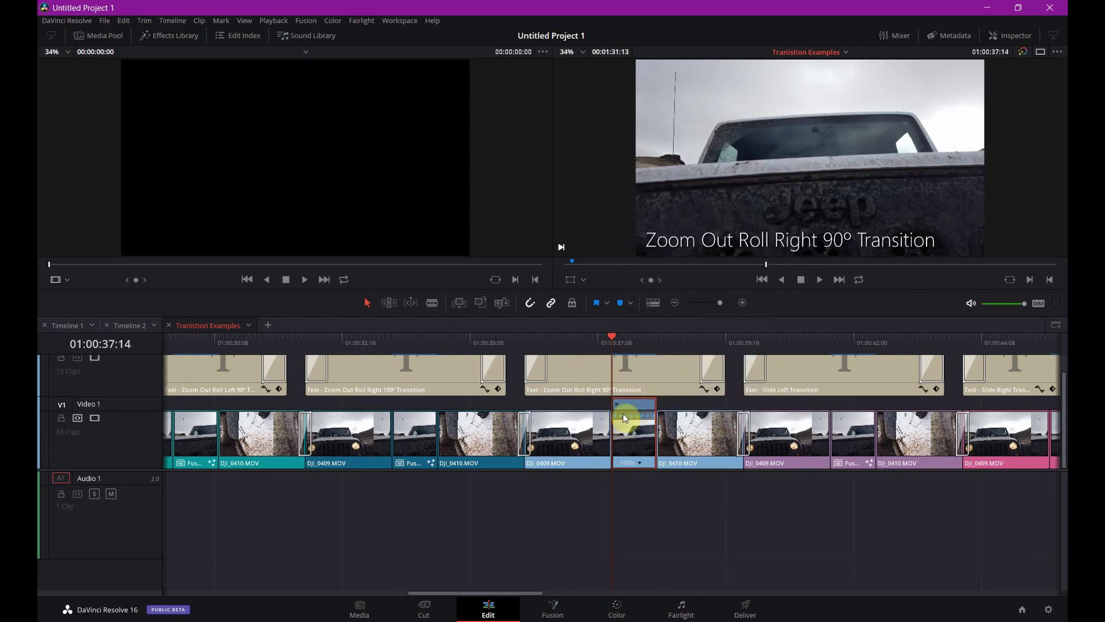
{"action": "left_click", "coordinate": [393, 306]}
{"action": "left_click_drag", "start_coordinate": [654, 403], "coordinate": [634, 403]}
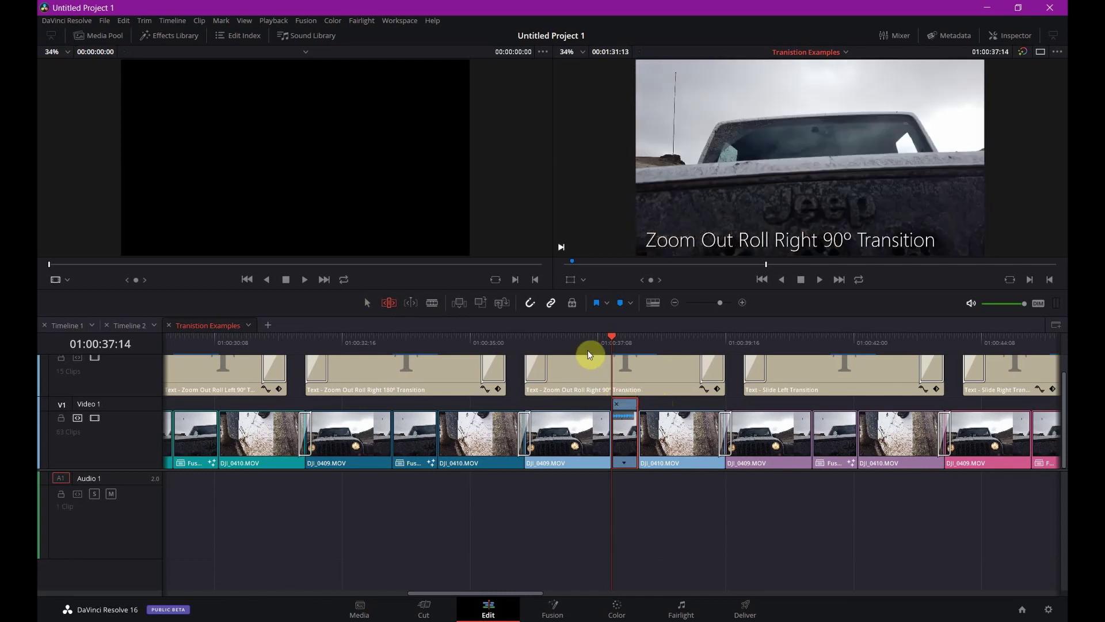
Preview the retimed transition twice and fine-tune the Fusion clip's speed
{"action": "left_click", "coordinate": [578, 343]}
{"action": "key", "text": "space"}
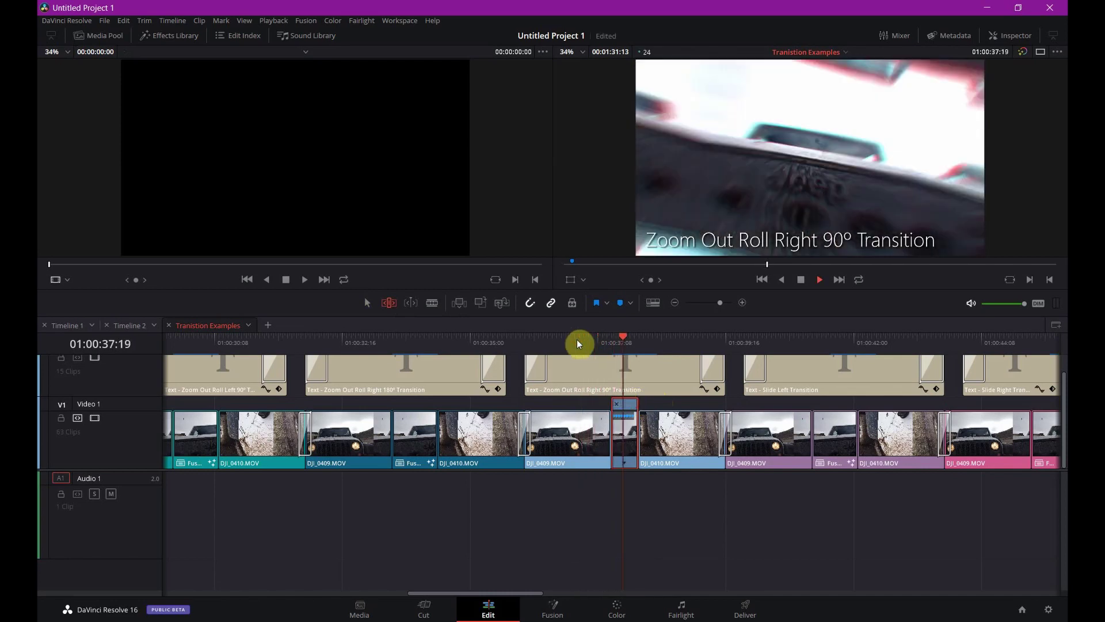
{"action": "key", "text": "space"}
{"action": "left_click", "coordinate": [578, 344]}
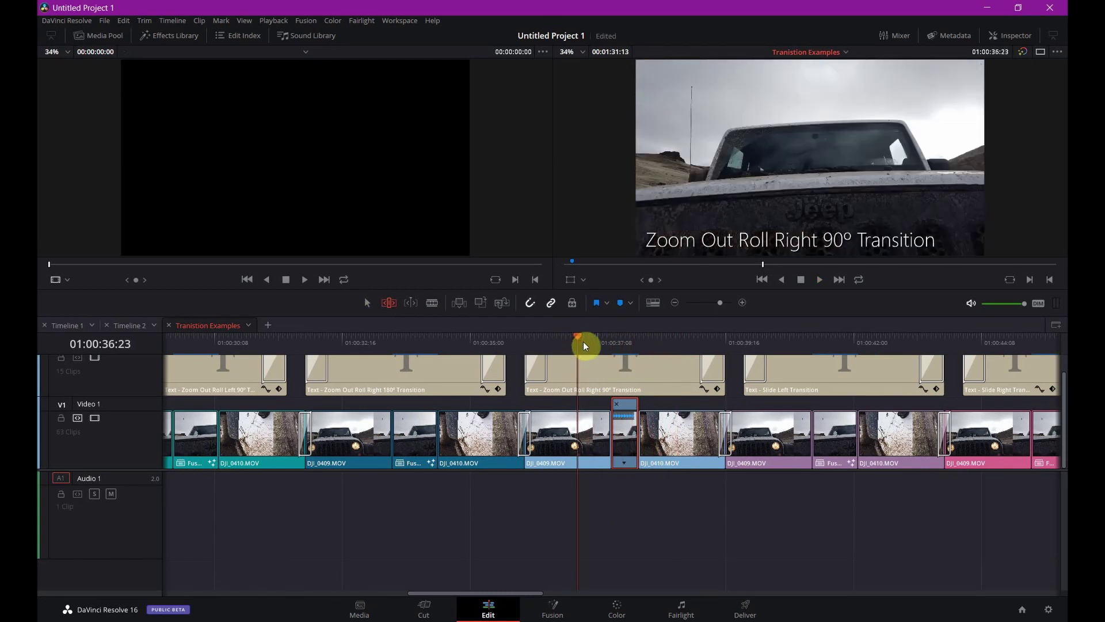
{"action": "key", "text": "space"}
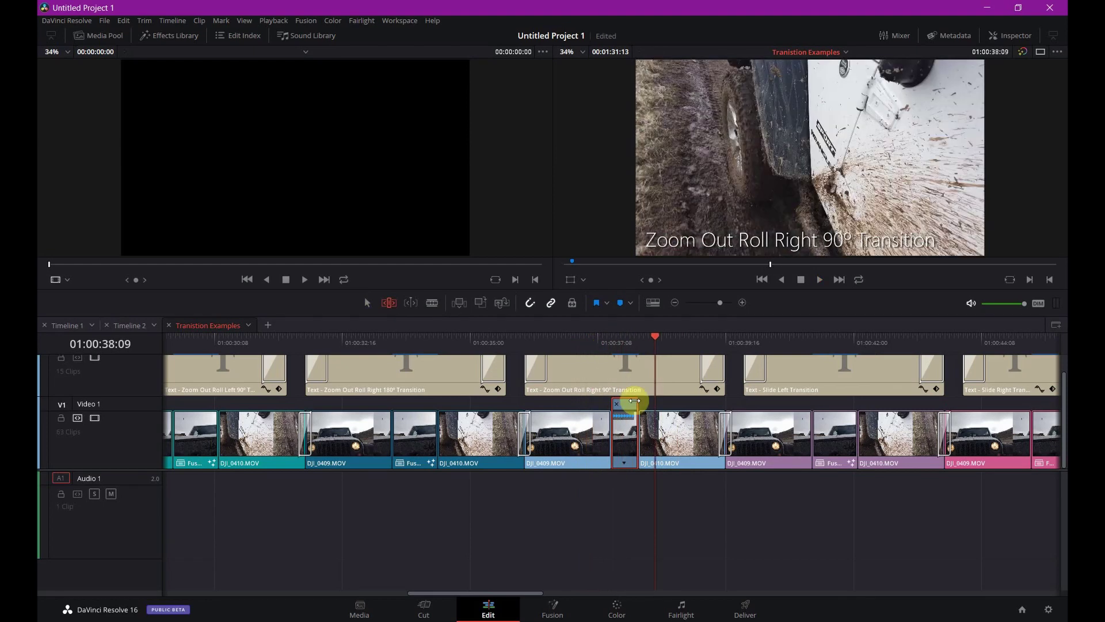
{"action": "left_click_drag", "start_coordinate": [634, 400], "coordinate": [640, 398]}
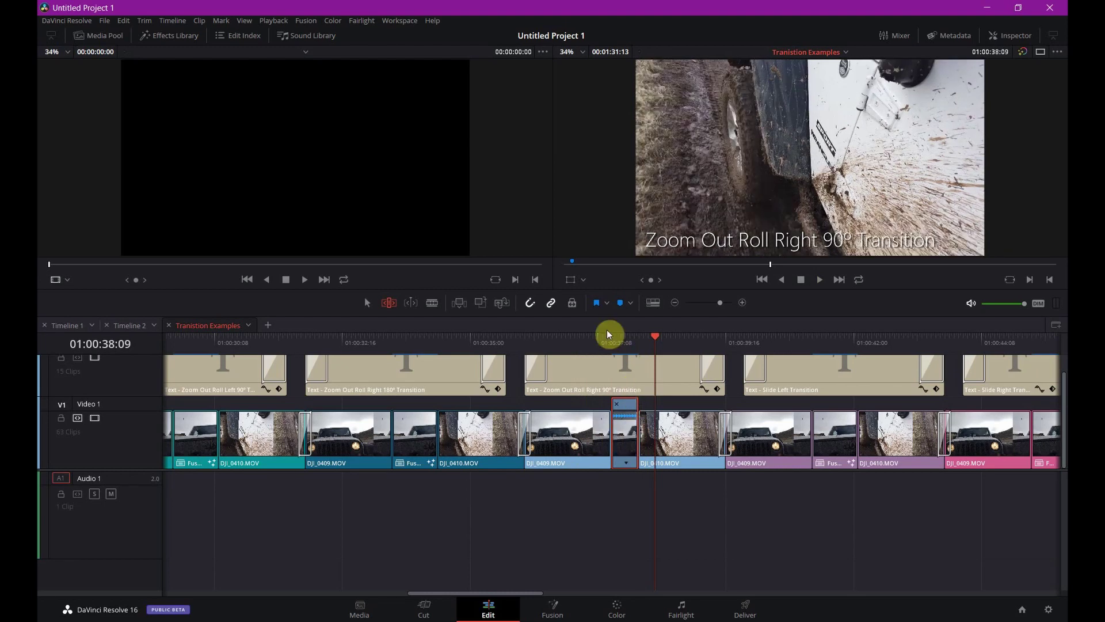